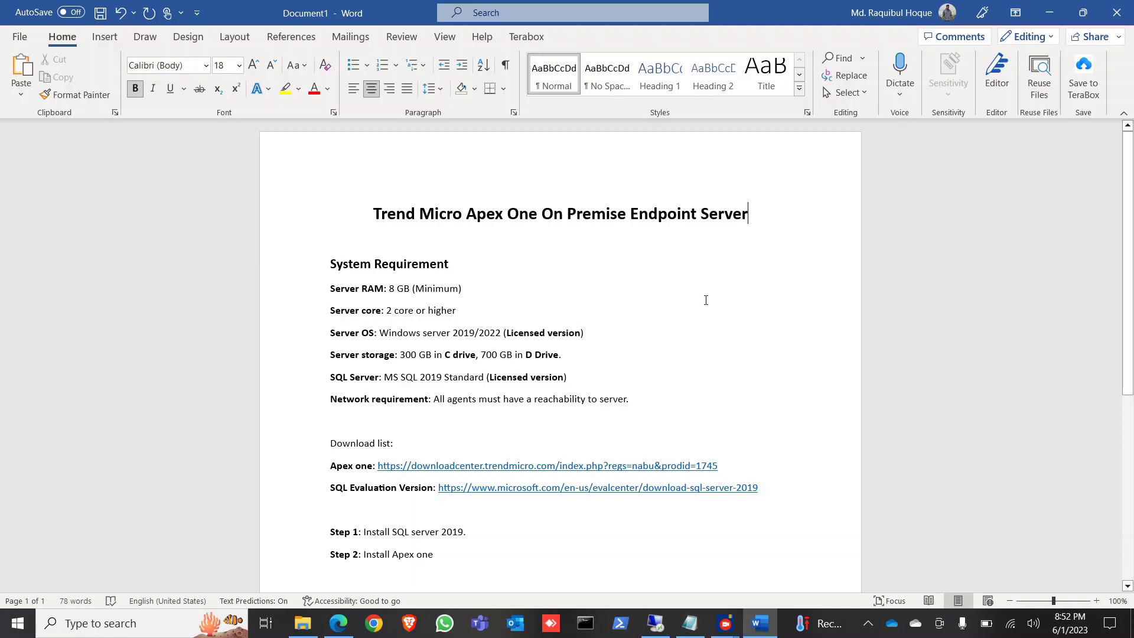
# - Copy the SQL Server evaluation download link from the Word requirements document
pyautogui.click(656, 623)
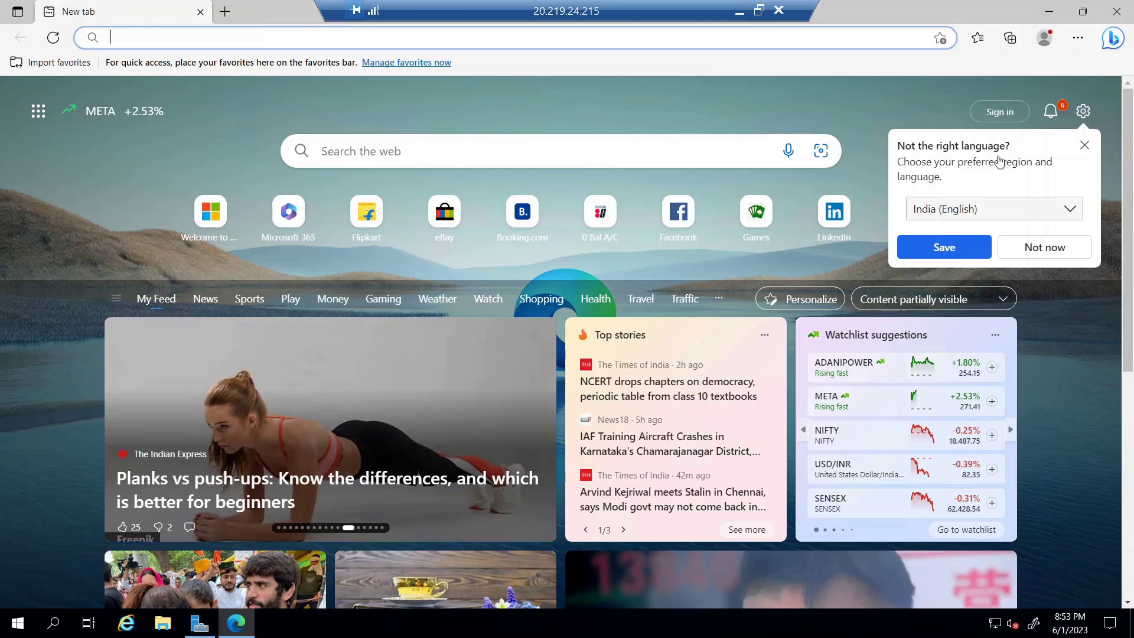
pyautogui.click(1085, 145)
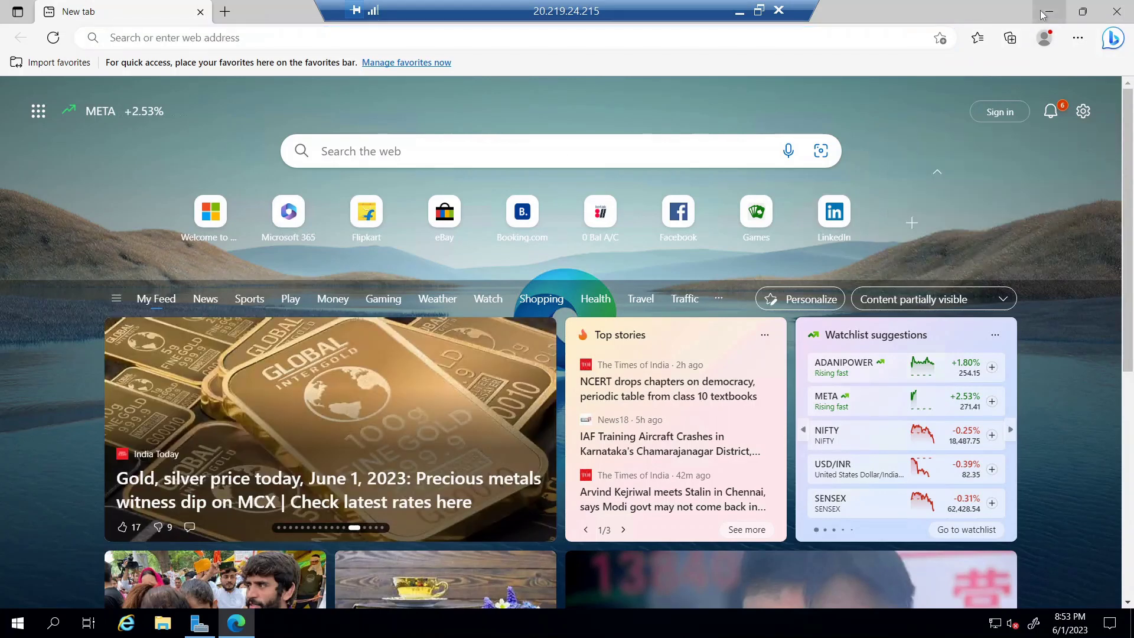
pyautogui.click(740, 11)
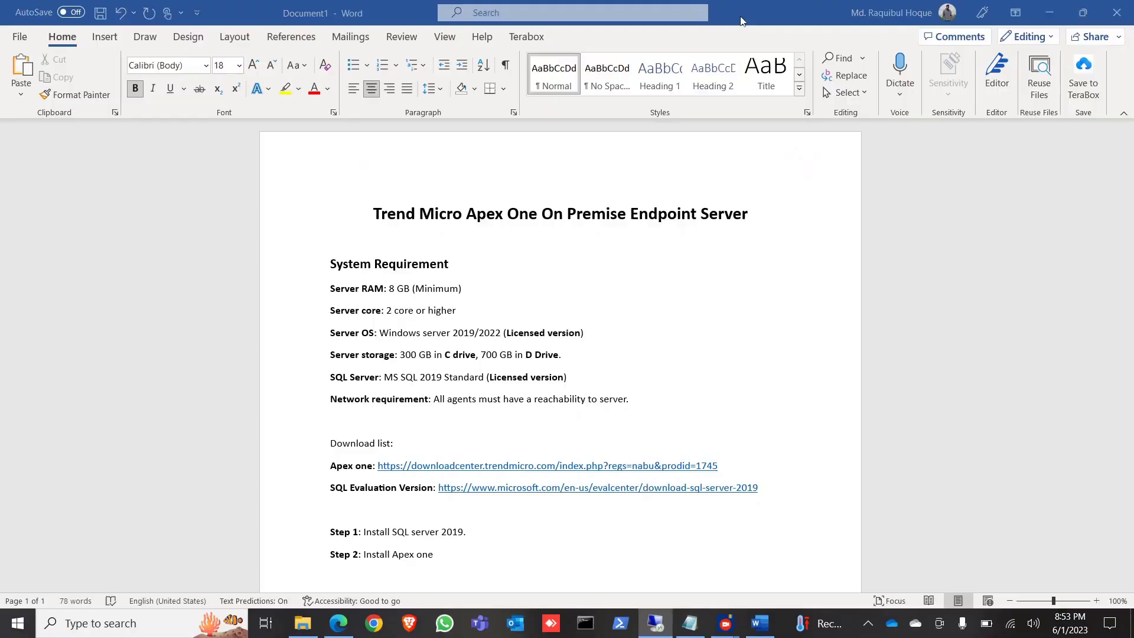
pyautogui.moveTo(772, 486); pyautogui.dragTo(439, 490)
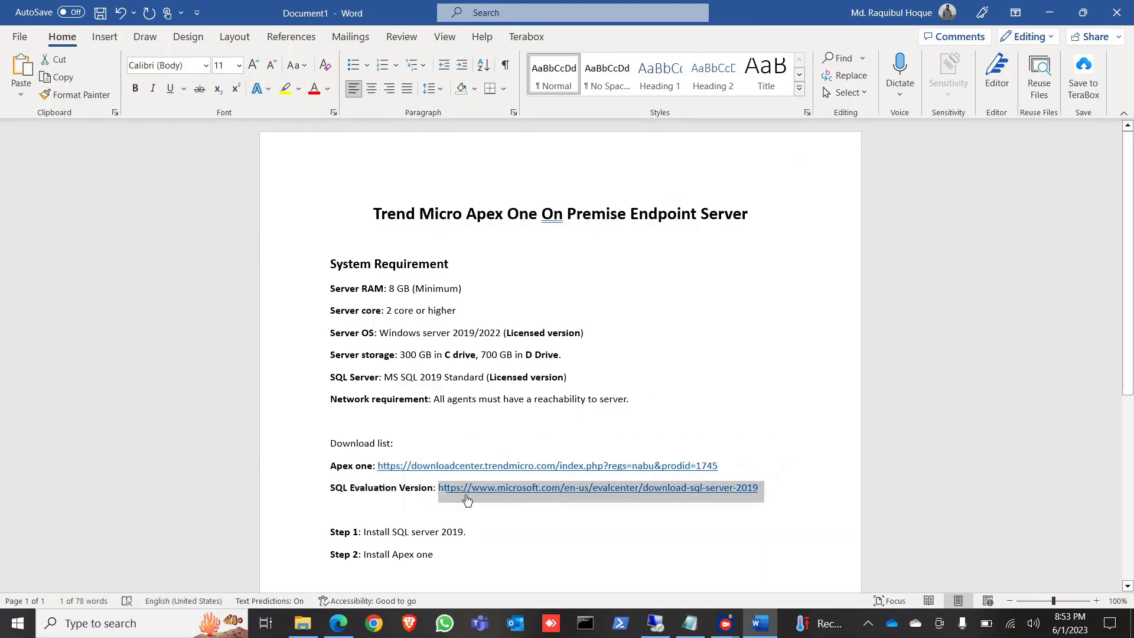
pyautogui.click(655, 623)
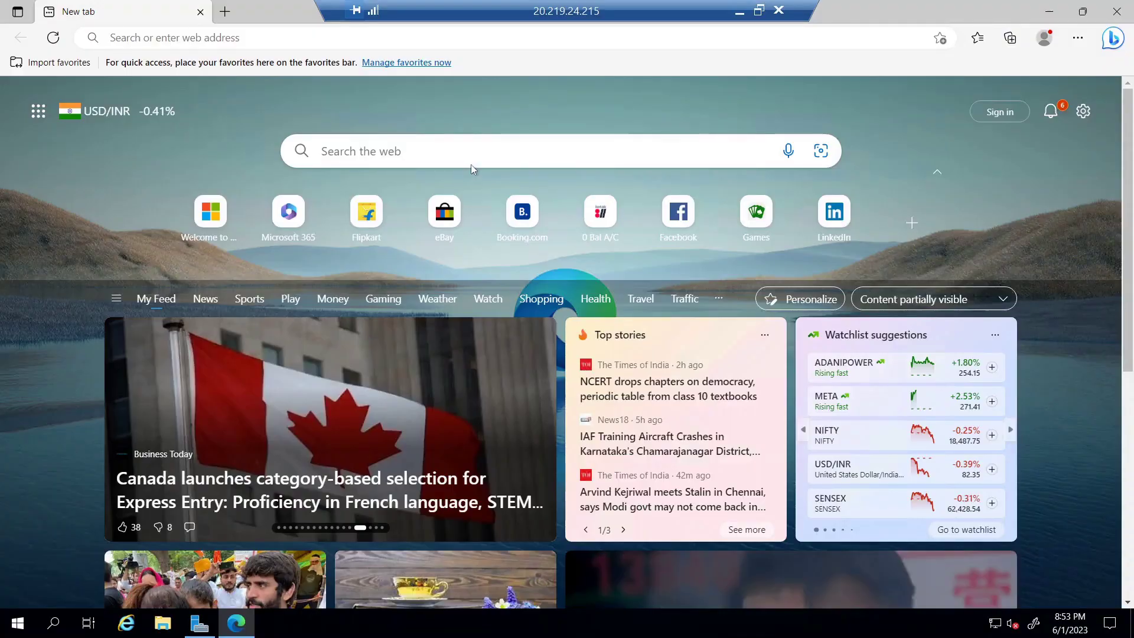
# - Load the SQL Server 2019 evaluation page in Edge, download the 64-bit installer, and show Downloads
pyautogui.click(355, 35)
pyautogui.write('https://www.microsoft.com/en-us/evalcenter/download-sql-server-2019')
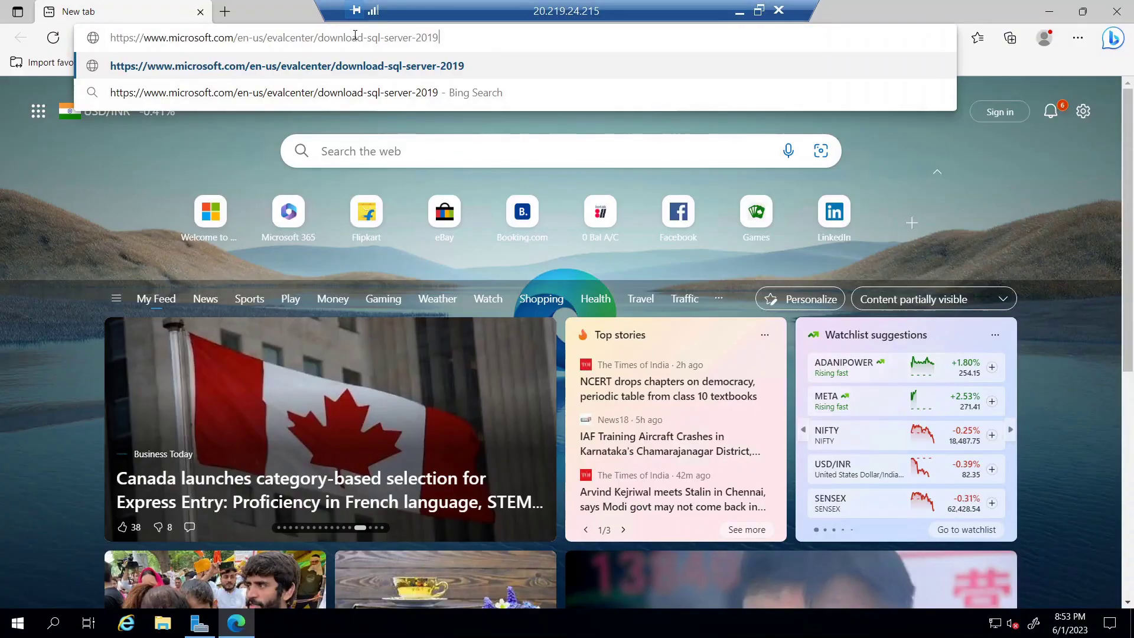
pyautogui.press('Return')
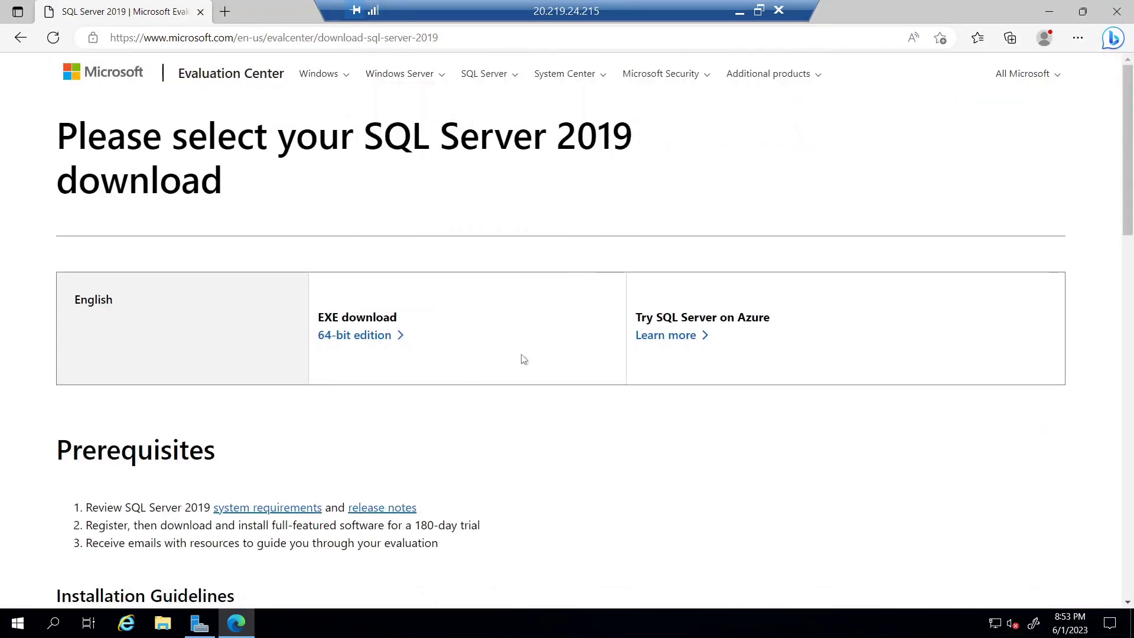
pyautogui.click(375, 339)
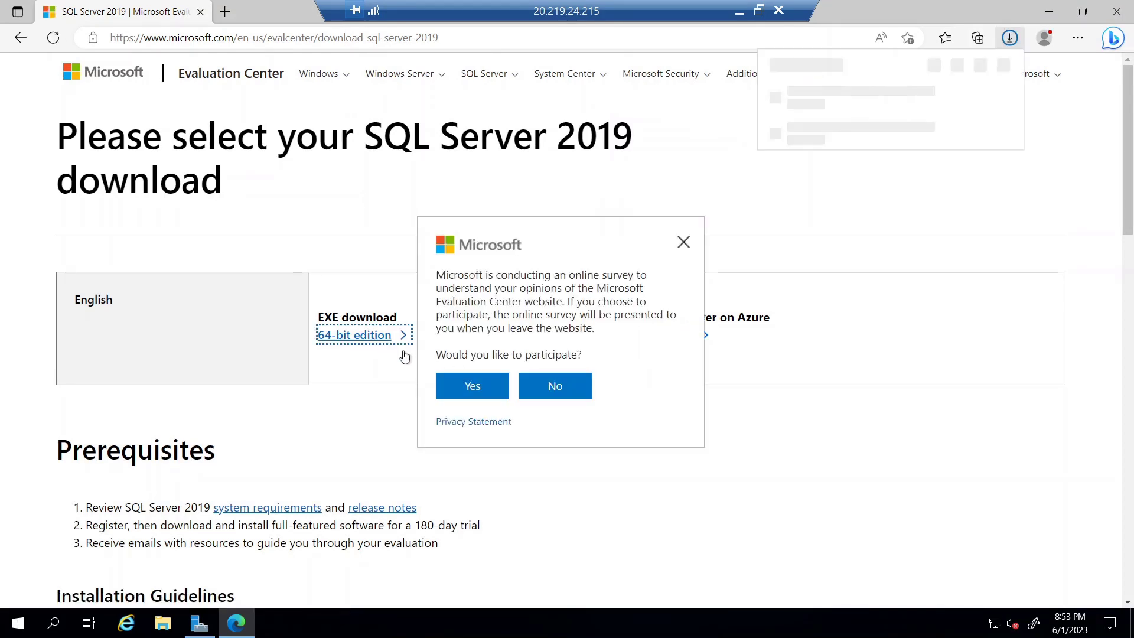
pyautogui.click(683, 243)
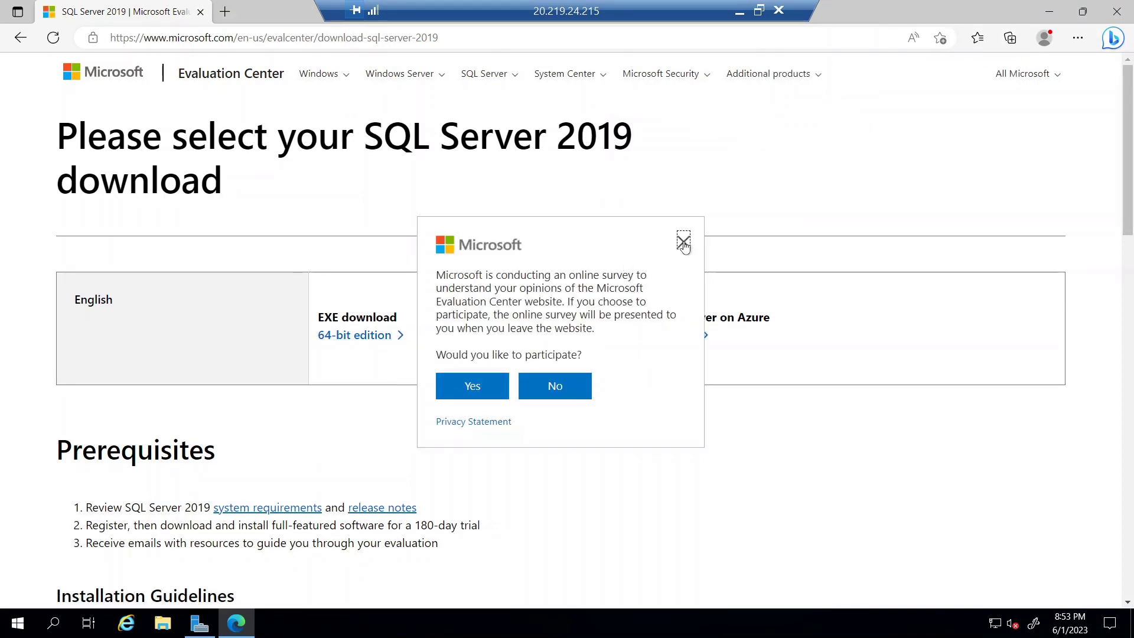
pyautogui.click(1077, 39)
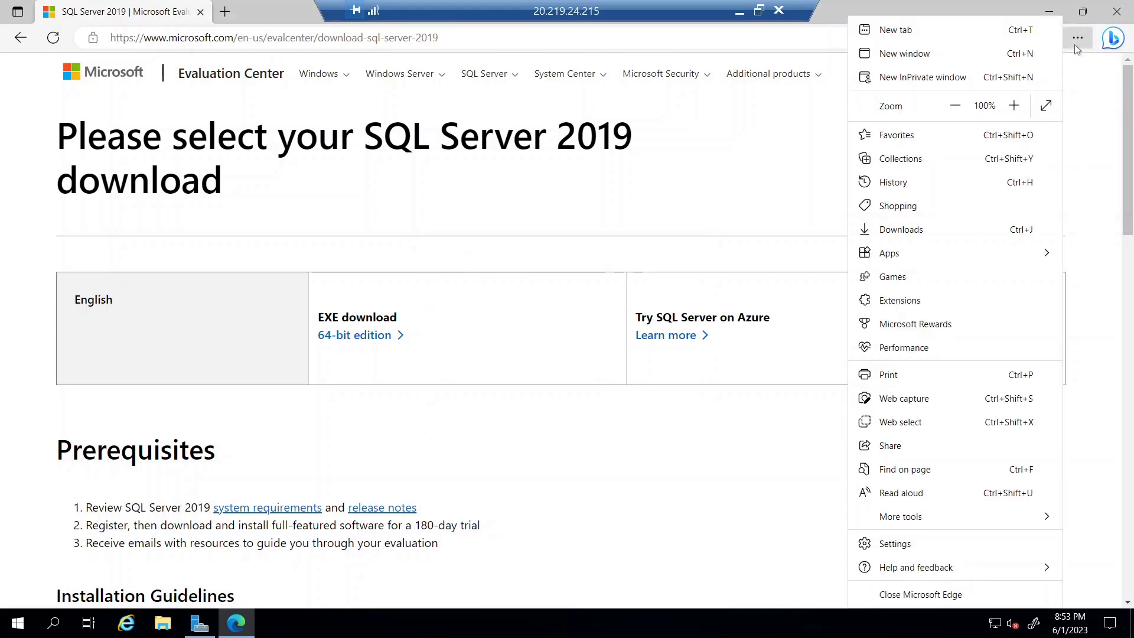
pyautogui.click(915, 231)
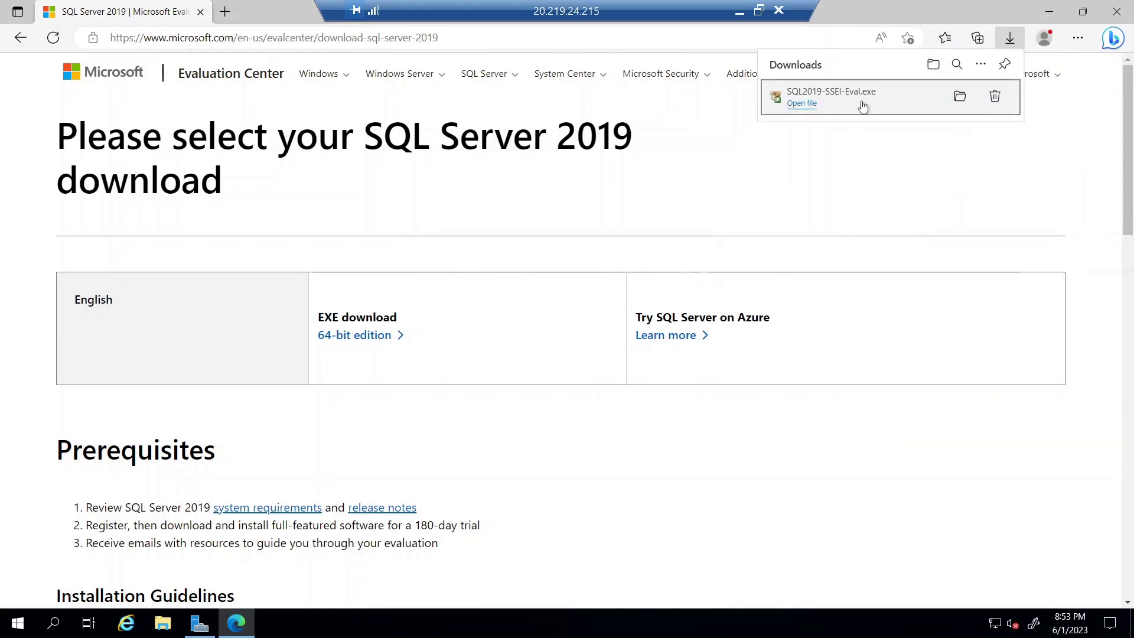
# - Run SQL2019-SSEI-Eval.exe, download the English ISO media, and open its Downloads folder
pyautogui.click(812, 114)
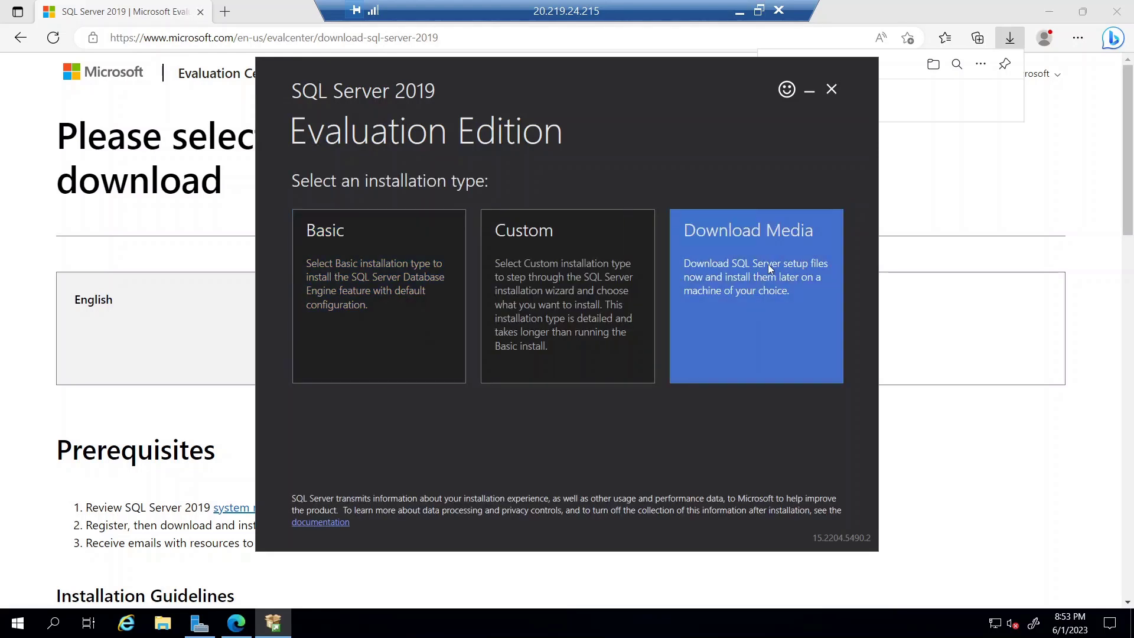
pyautogui.click(768, 265)
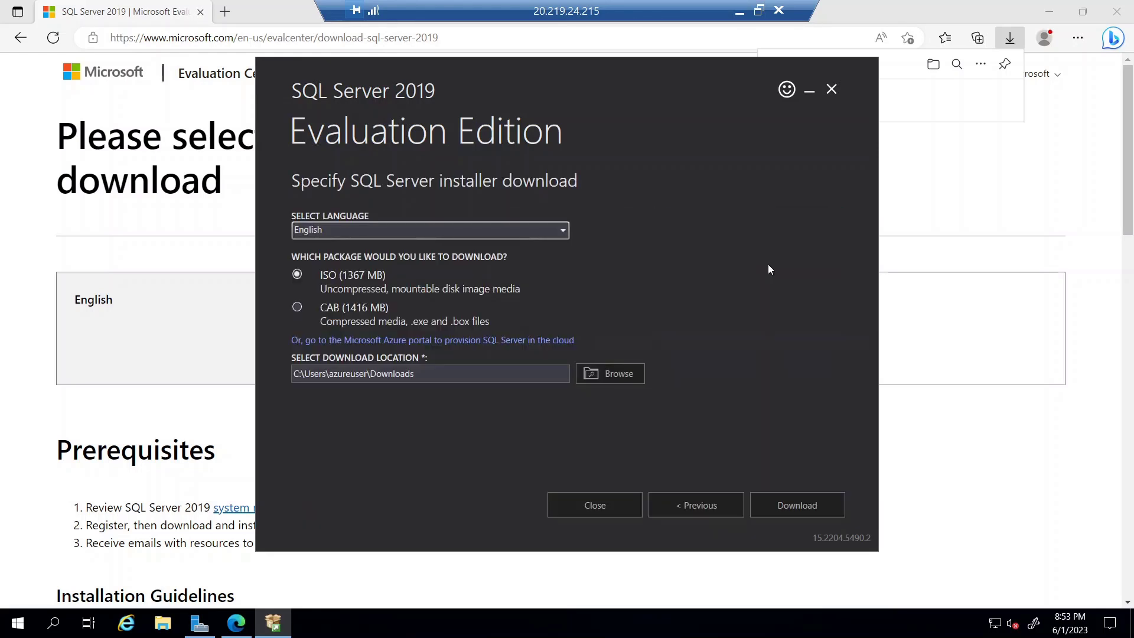
pyautogui.click(810, 505)
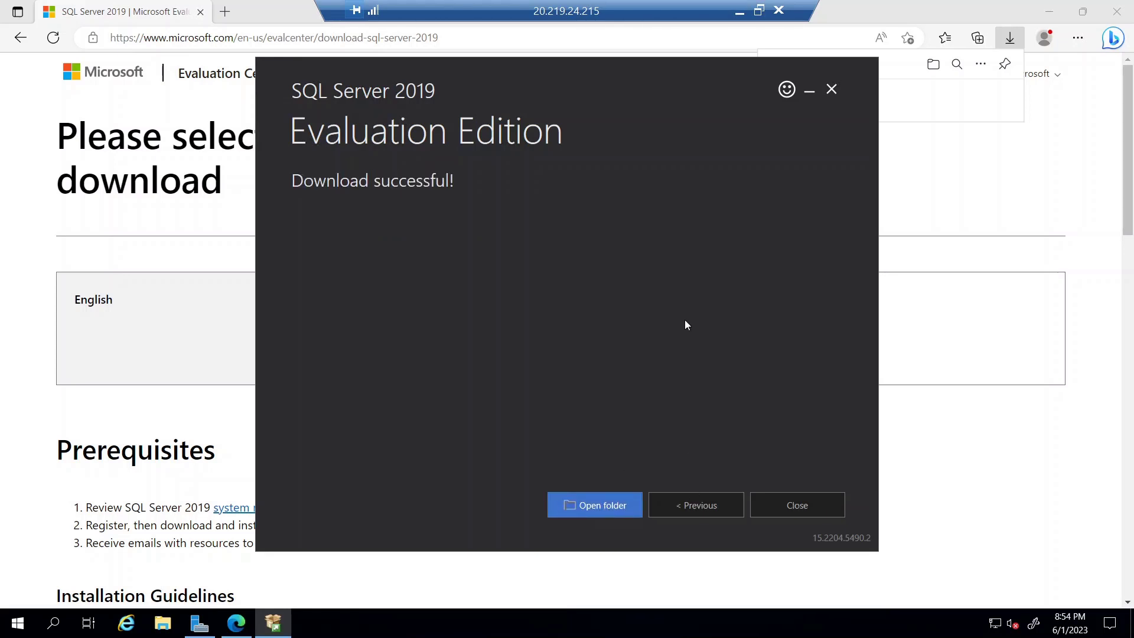
pyautogui.click(594, 505)
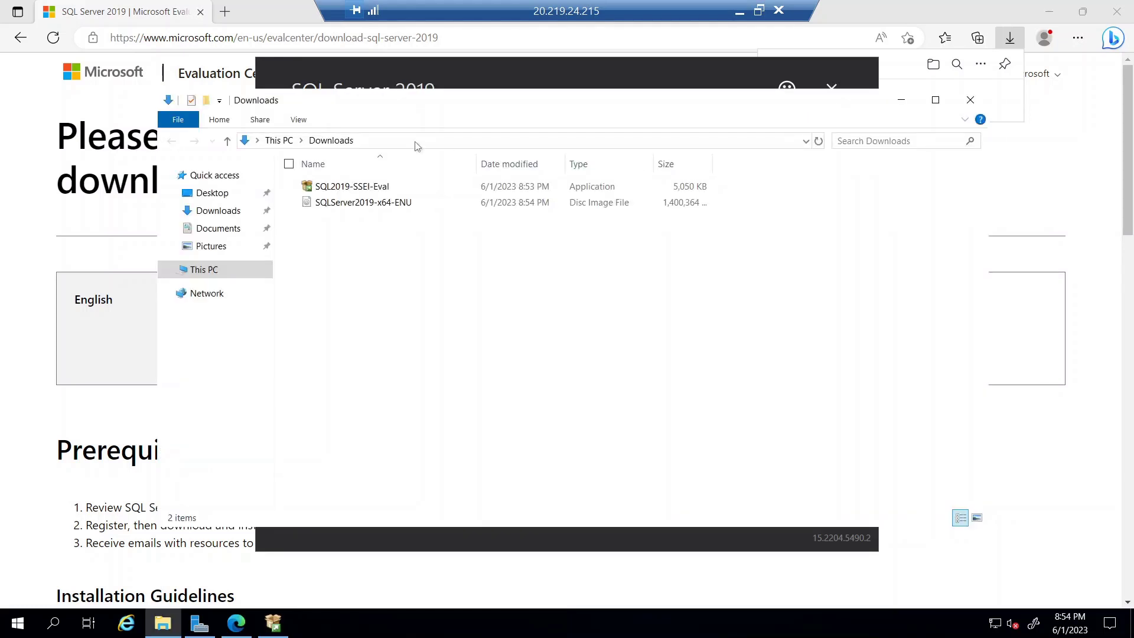
# - Mount the SQLServer2019-x64-ENU disc image as a drive in a maximized File Explorer
pyautogui.click(934, 100)
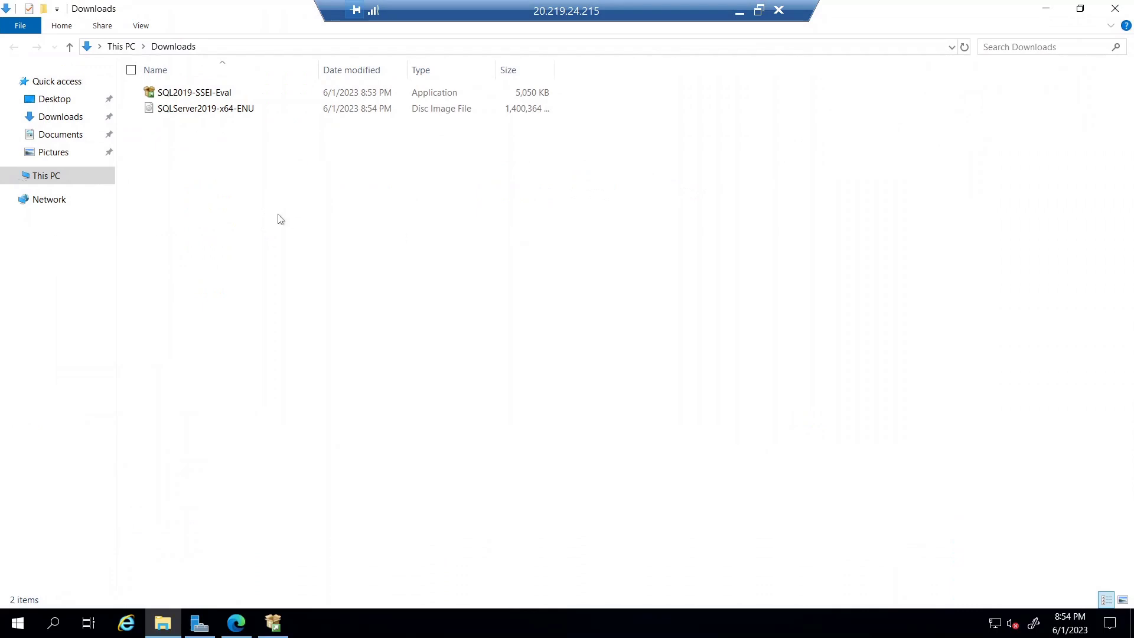
pyautogui.click(208, 113)
pyautogui.rightClick(209, 116)
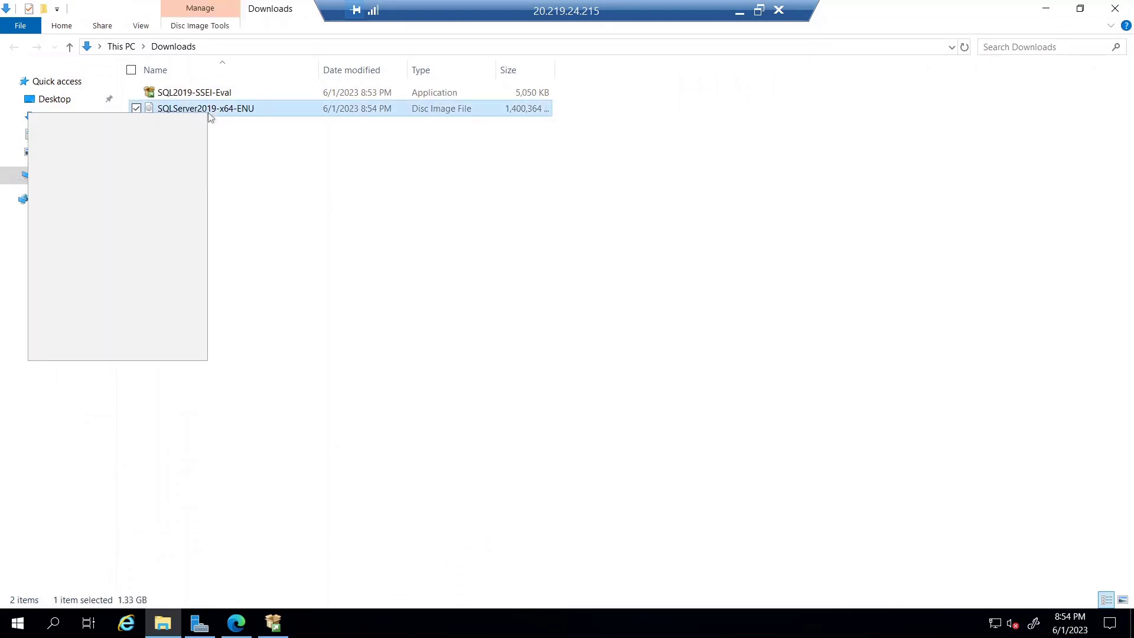
pyautogui.click(174, 133)
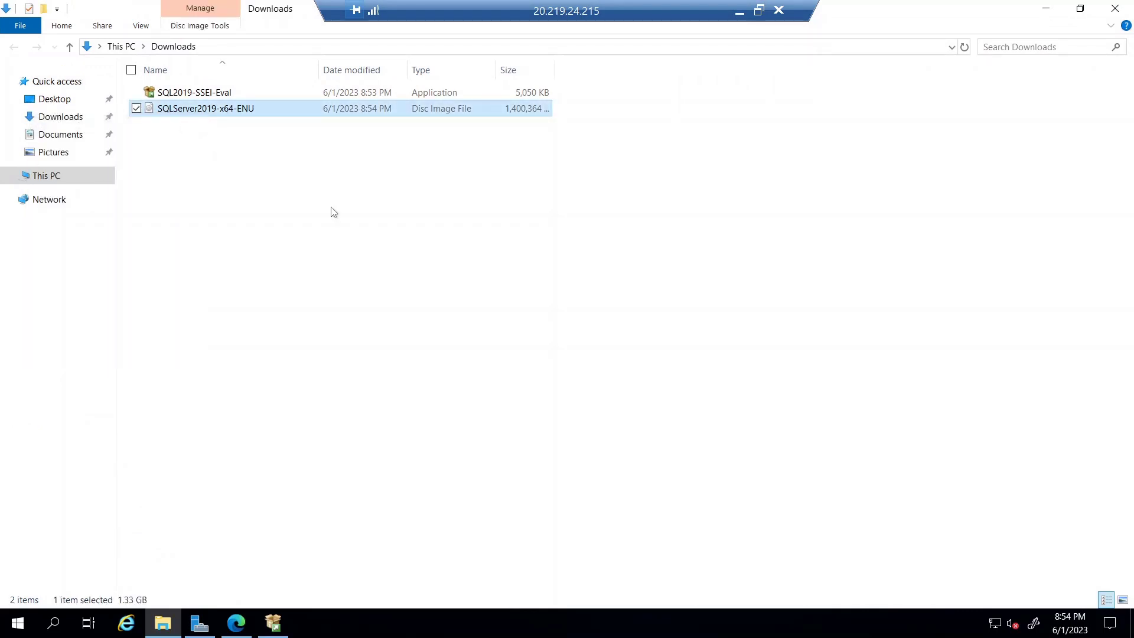
pyautogui.click(68, 180)
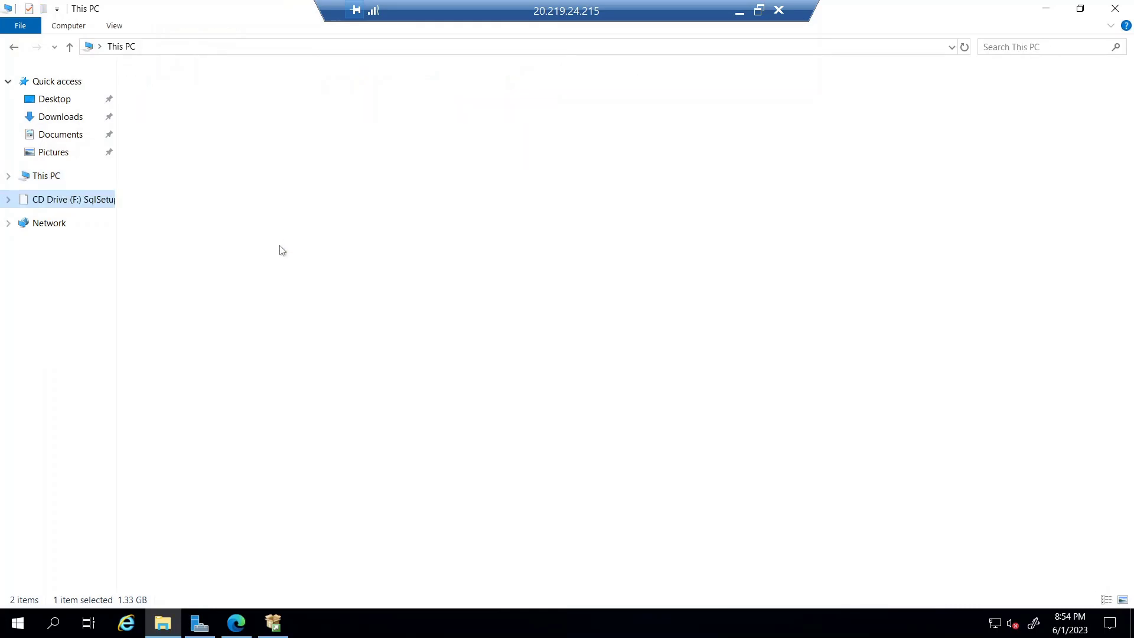
pyautogui.click(53, 176)
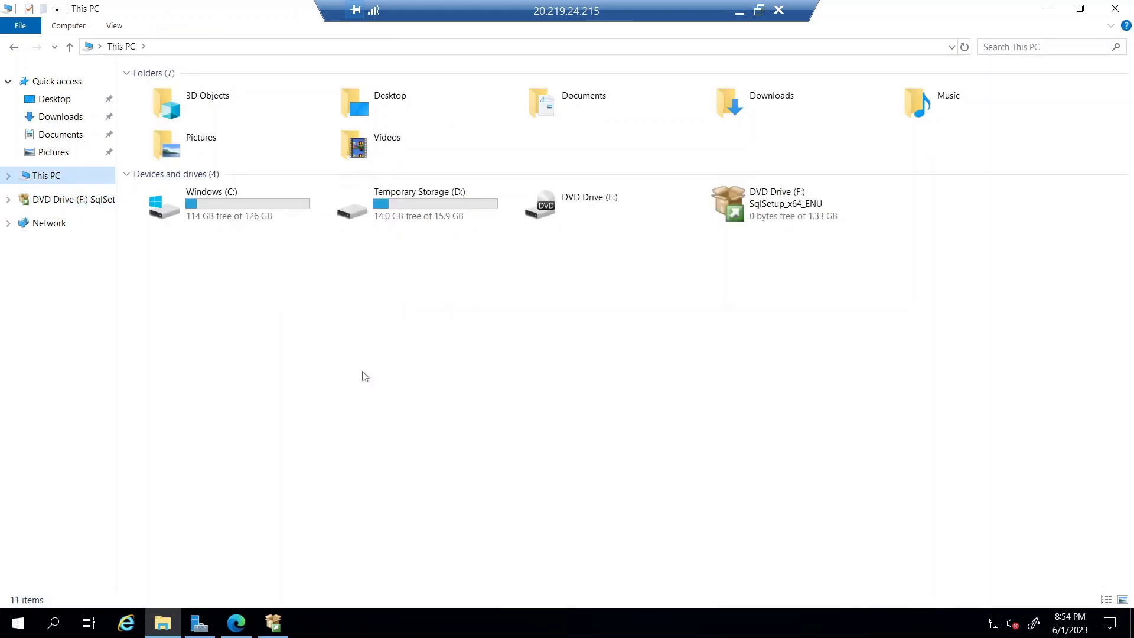
# - Pause the screen recording, then run setup from the mounted DVD Drive (F:)
pyautogui.click(739, 17)
pyautogui.moveTo(757, 623)
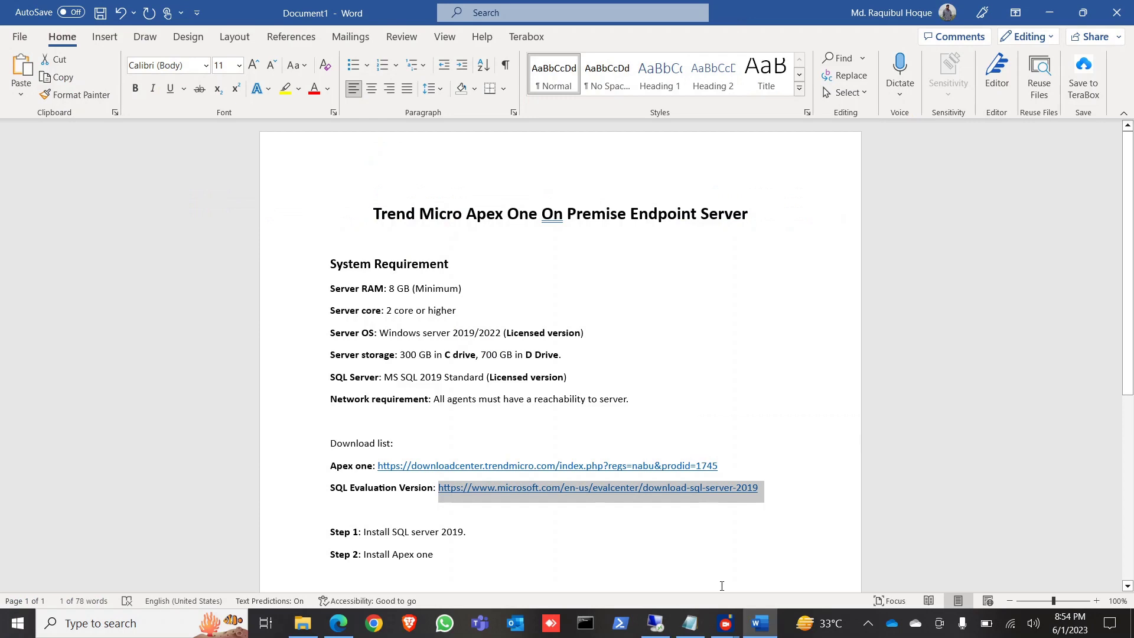
pyautogui.click(769, 585)
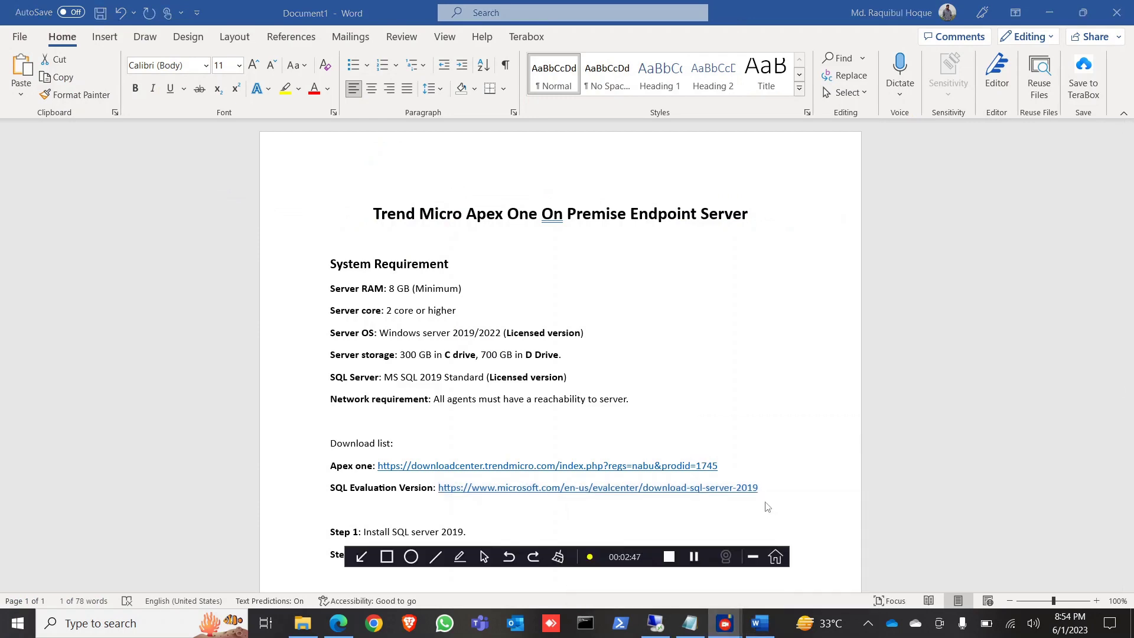
pyautogui.click(697, 563)
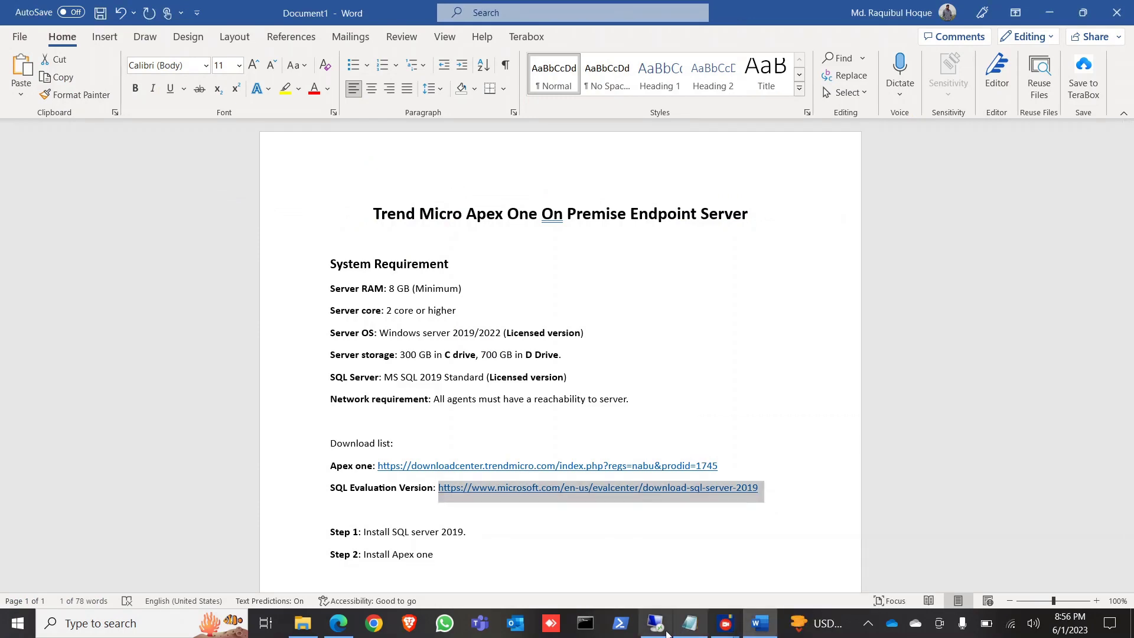
pyautogui.click(654, 623)
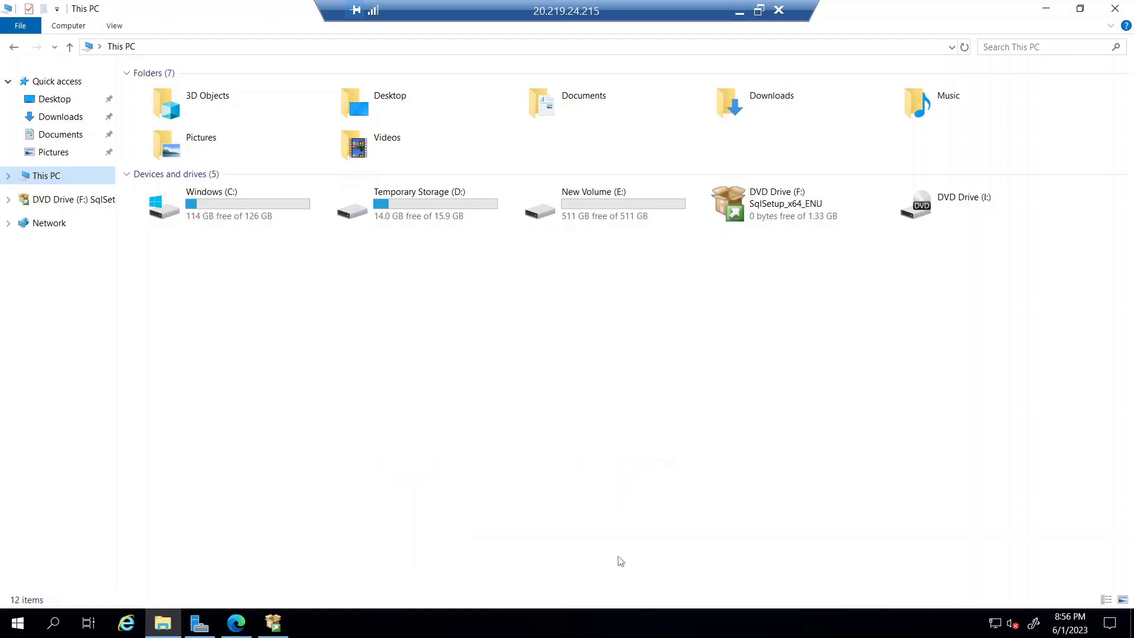
pyautogui.click(59, 202)
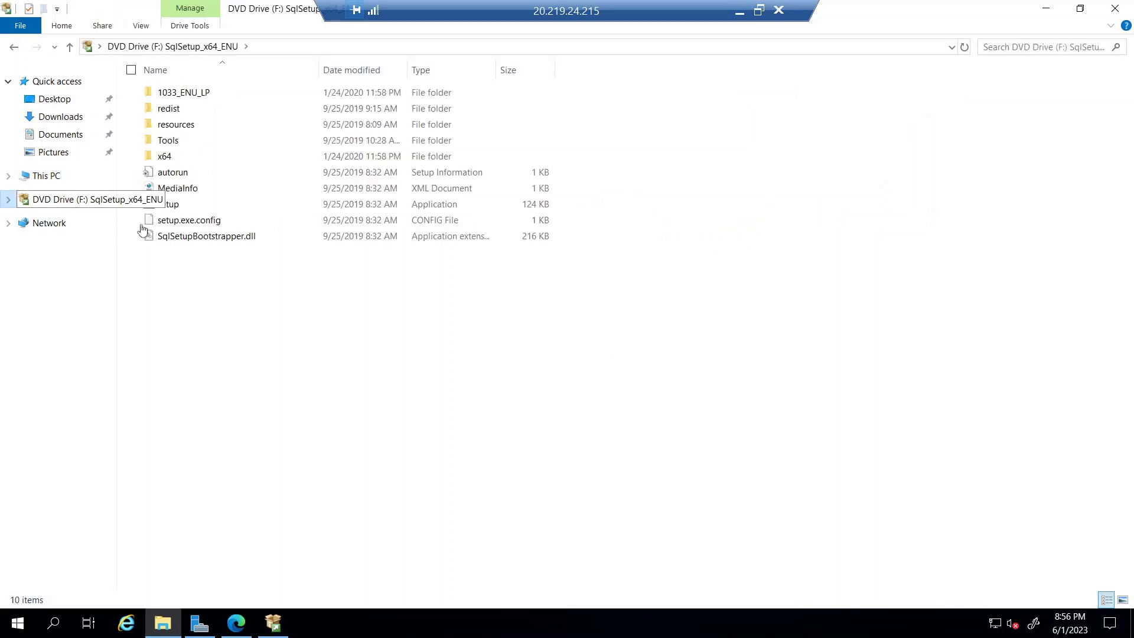
pyautogui.click(200, 205)
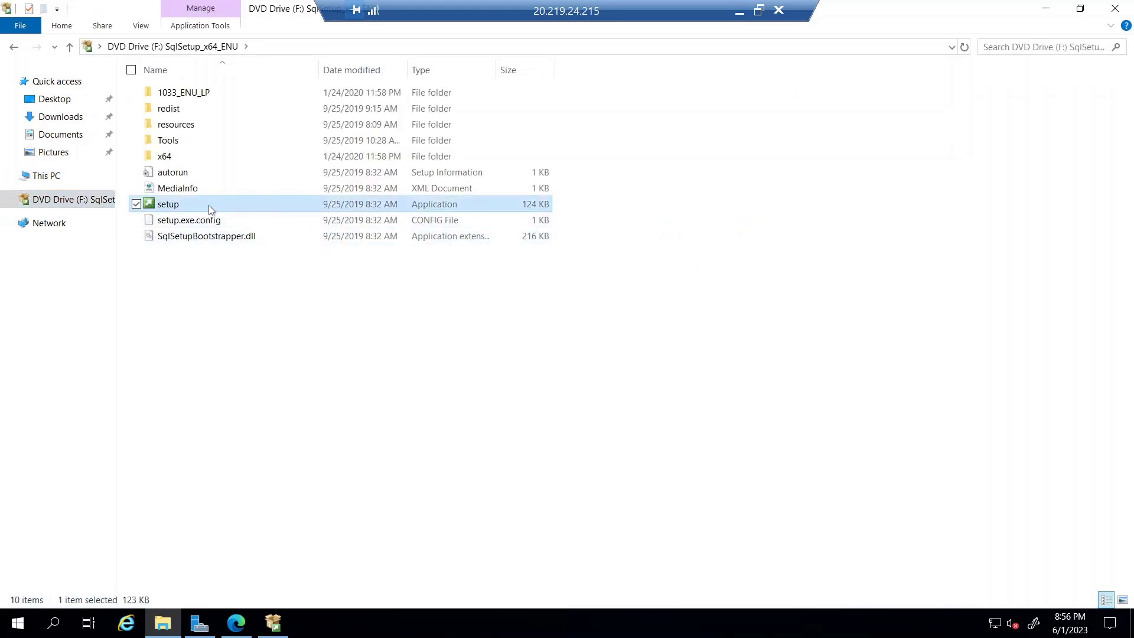
pyautogui.doubleClick(209, 205)
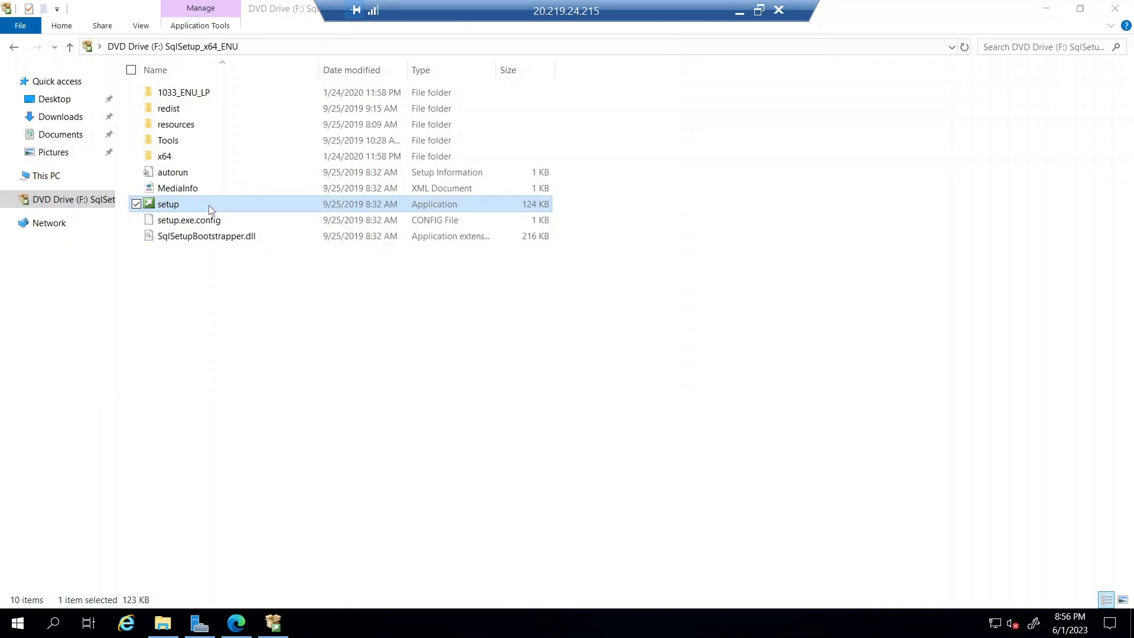
pyautogui.moveTo(273, 623)
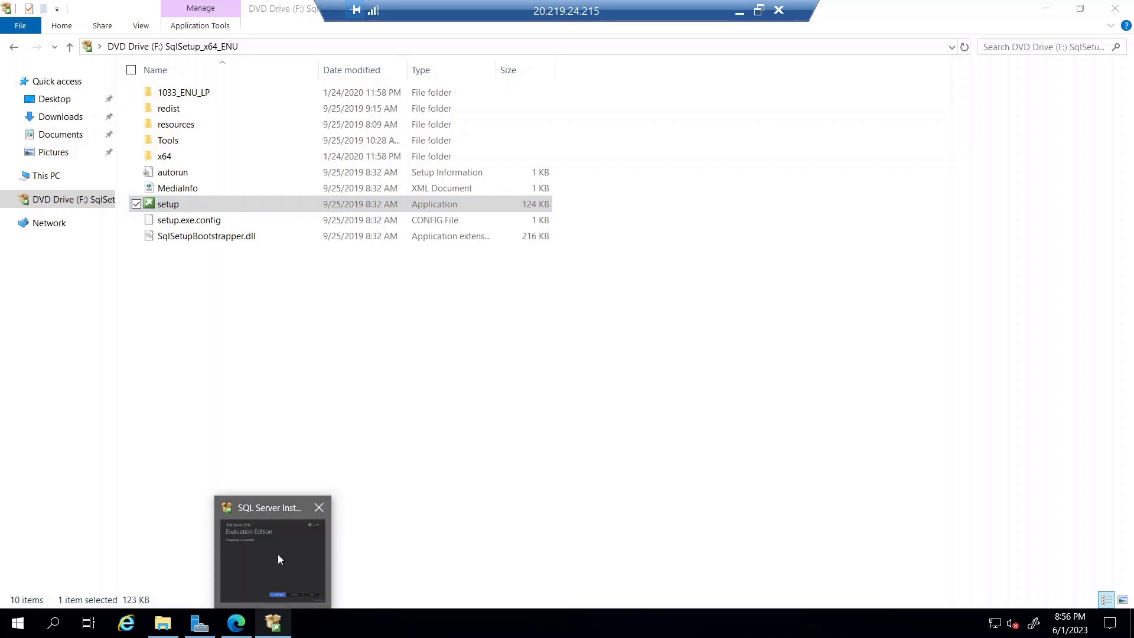
# - Close the finished SSEI media download installer and confirm exiting
pyautogui.click(278, 559)
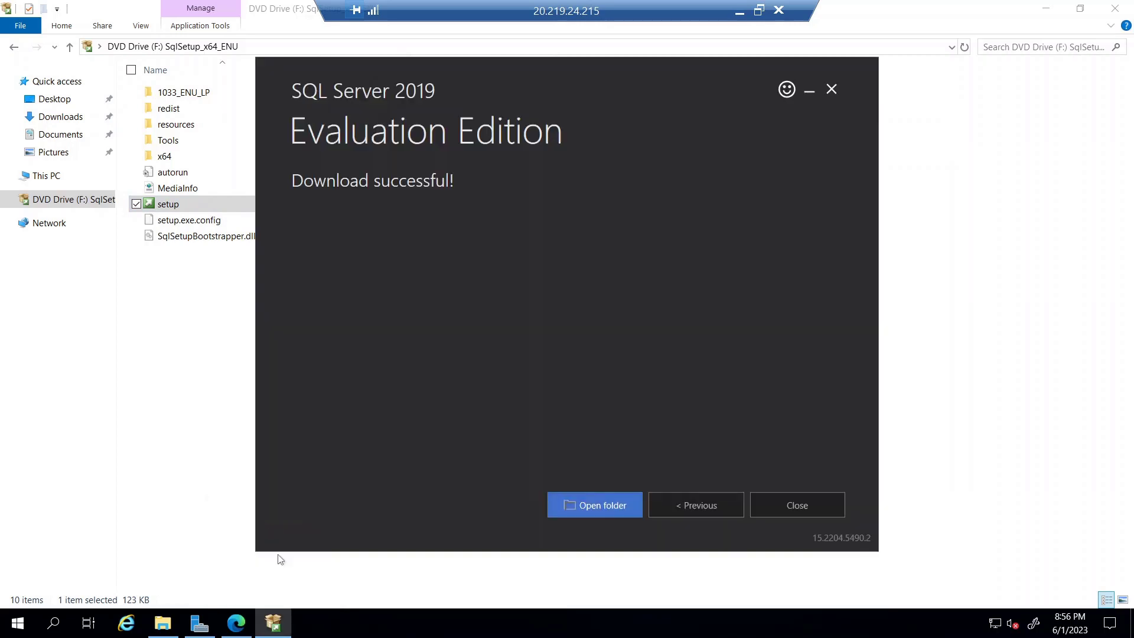
pyautogui.click(806, 506)
pyautogui.click(565, 340)
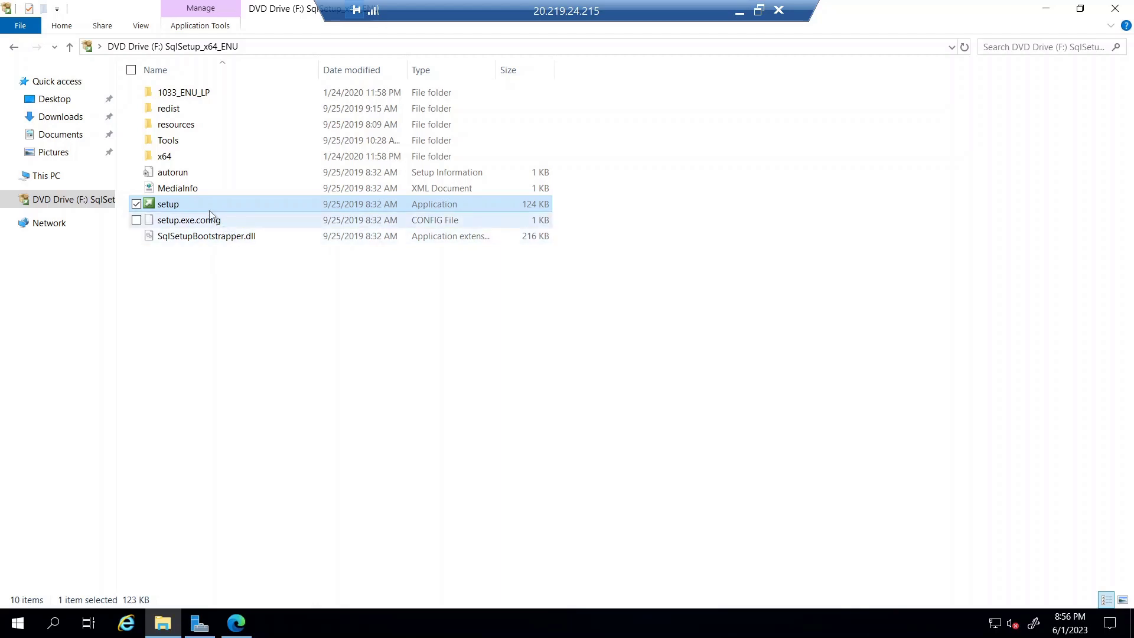
pyautogui.moveTo(169, 204)
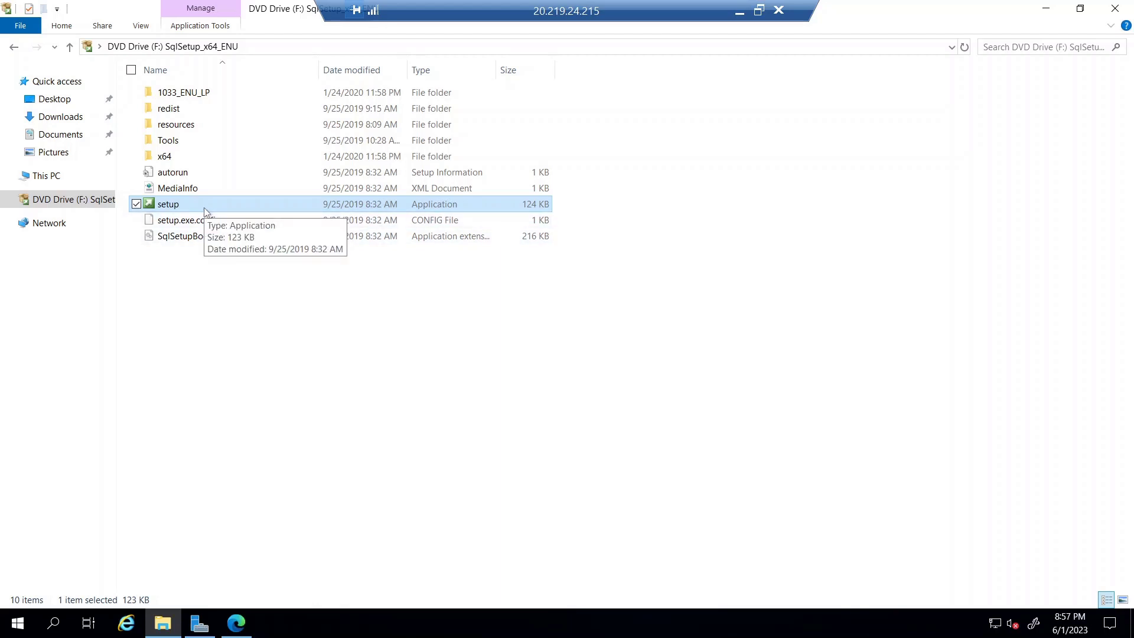
# - From the Installation Center's Installation page, launch a new stand-alone SQL Server installation
pyautogui.doubleClick(205, 208)
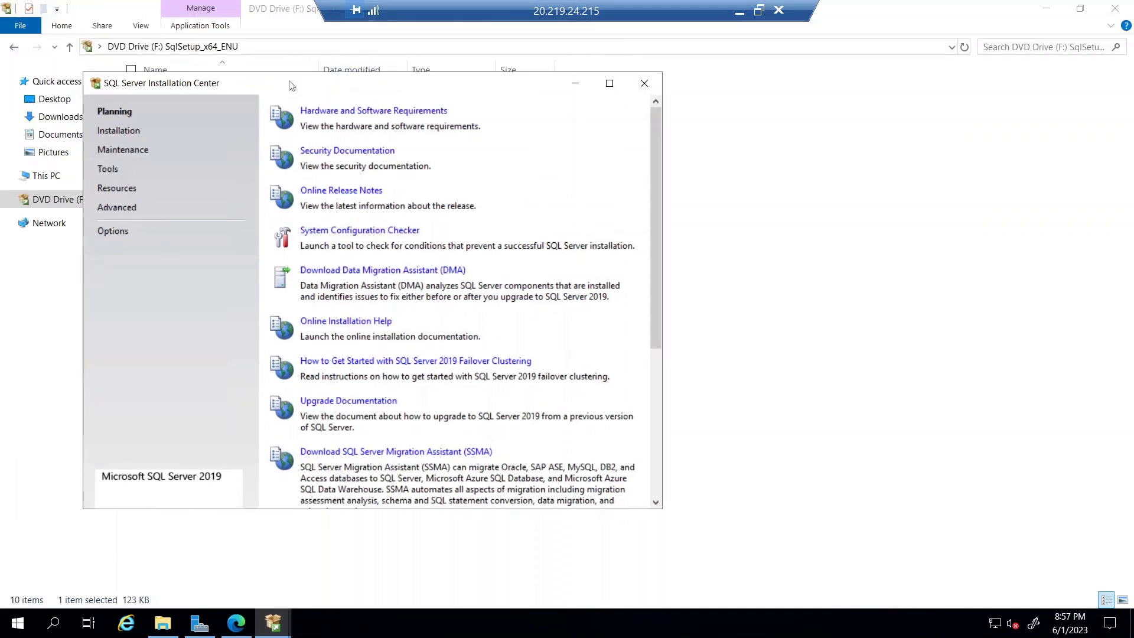
pyautogui.moveTo(272, 624)
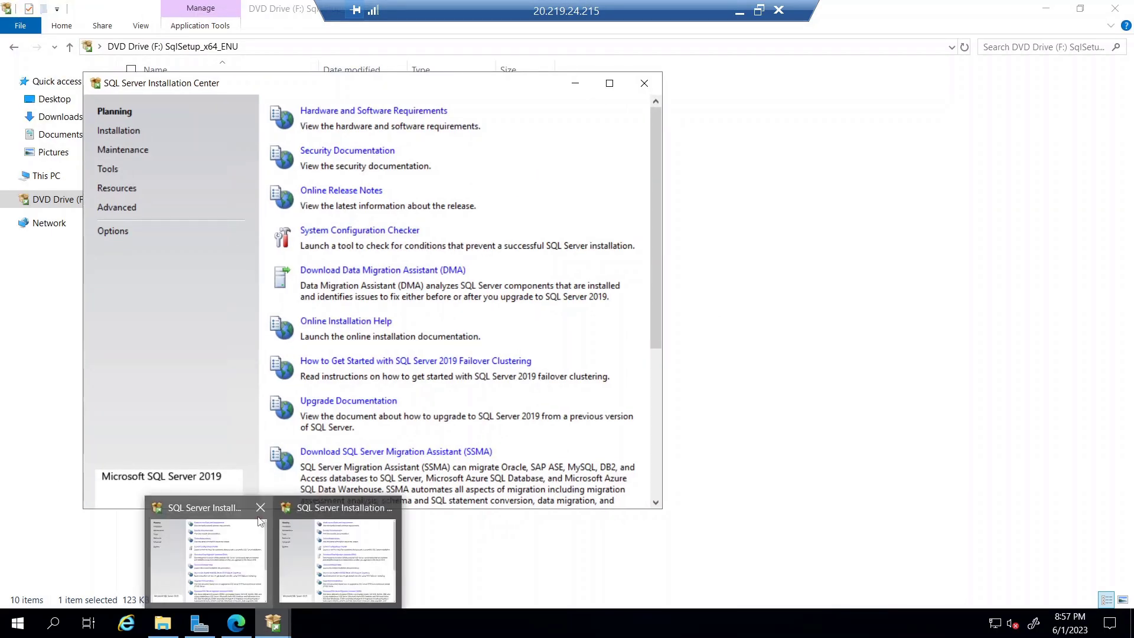
pyautogui.click(260, 507)
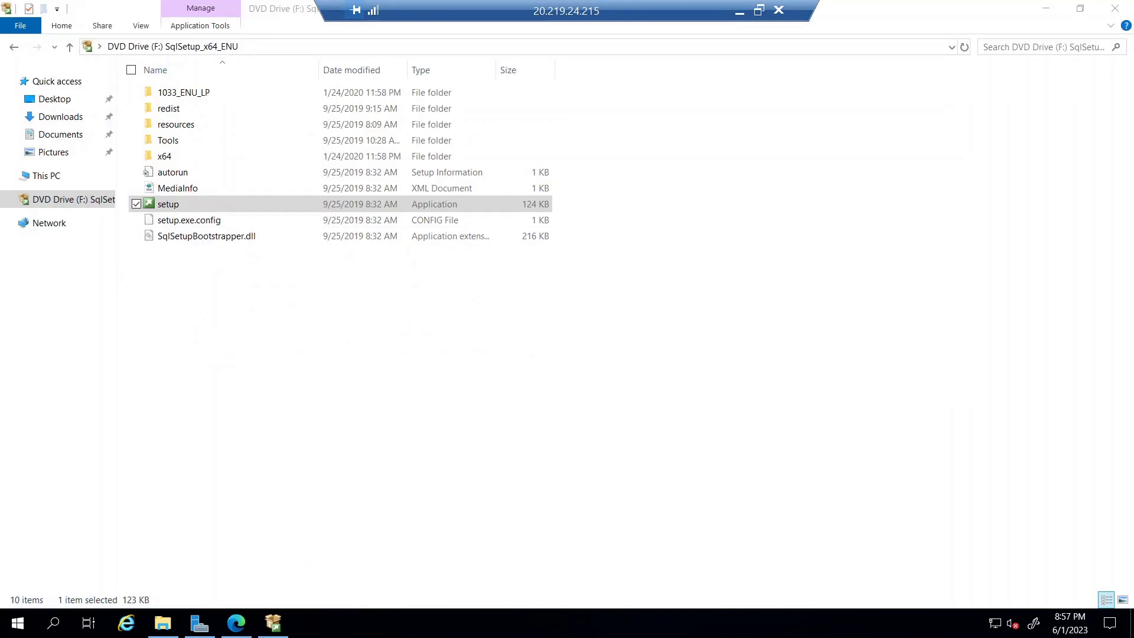
pyautogui.click(273, 623)
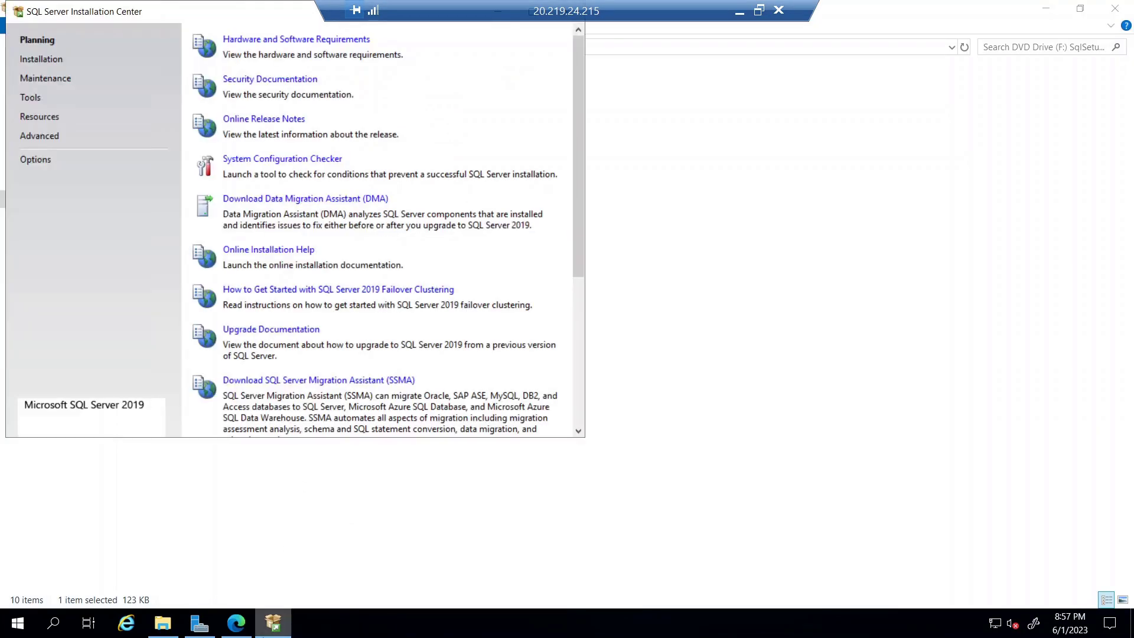
pyautogui.click(53, 62)
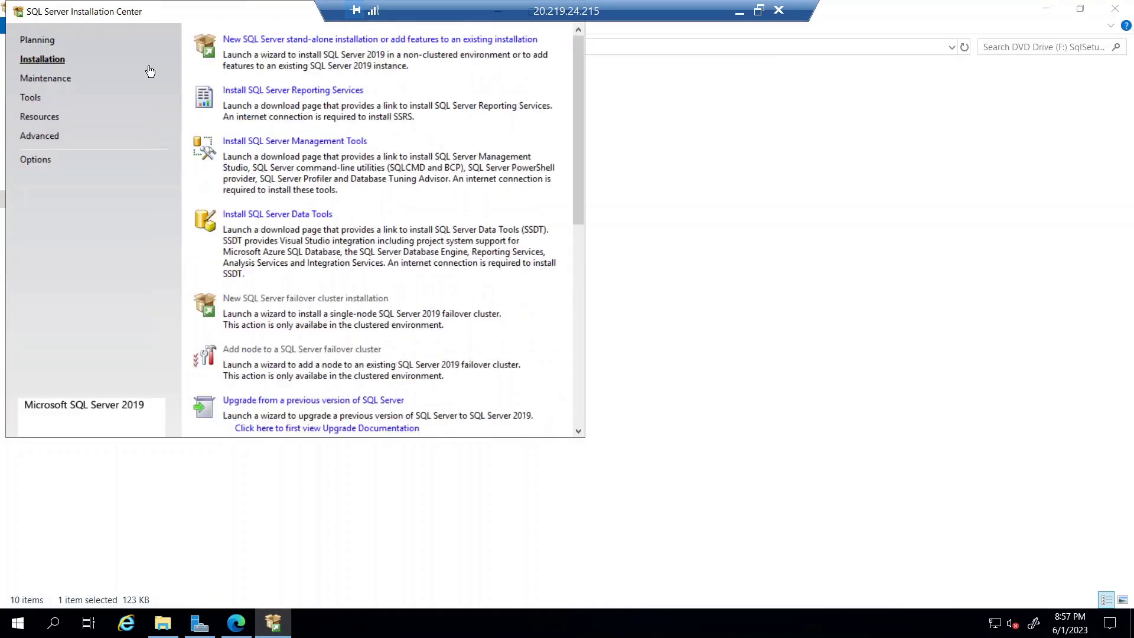
pyautogui.click(277, 41)
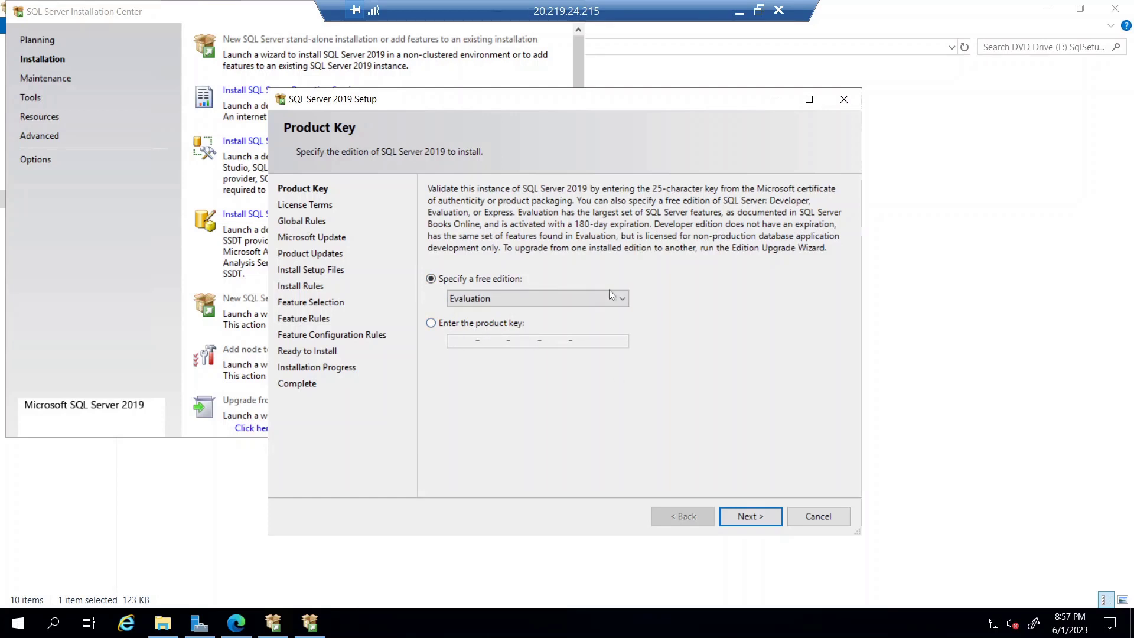
# - Keep the Evaluation edition, accept the license terms, and skip Microsoft Update checking
pyautogui.click(749, 516)
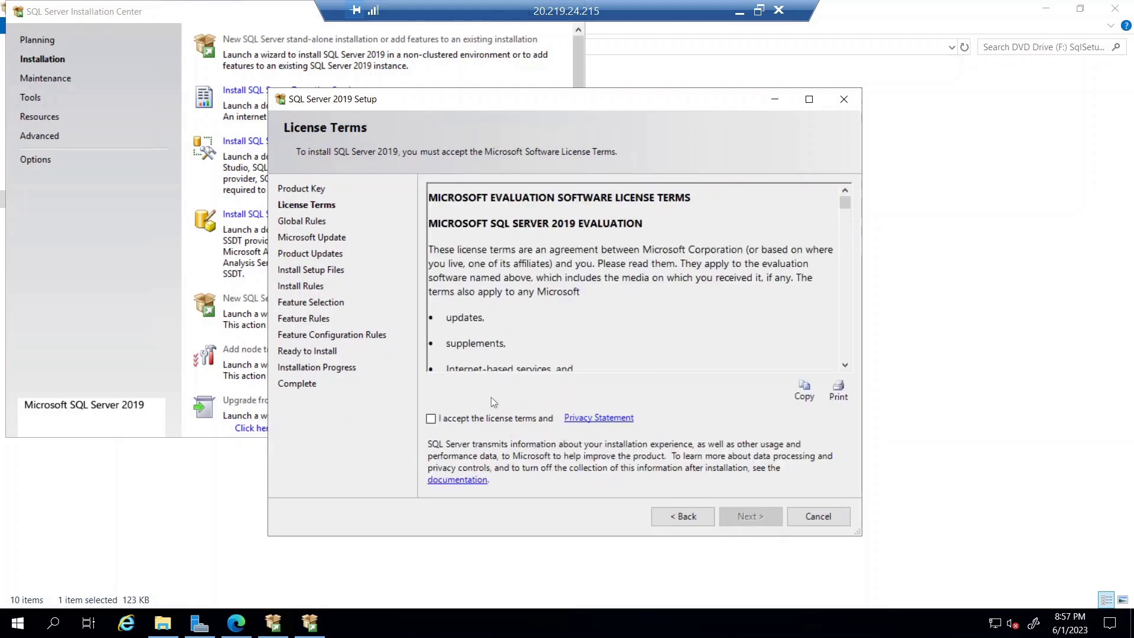
pyautogui.click(495, 420)
pyautogui.click(750, 516)
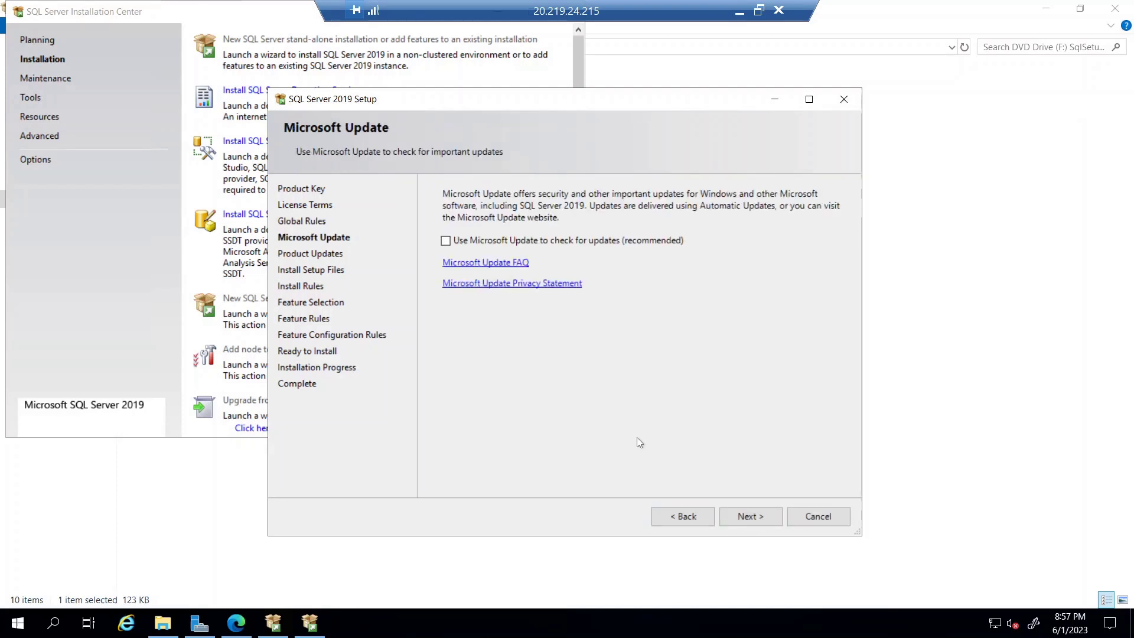
pyautogui.click(756, 518)
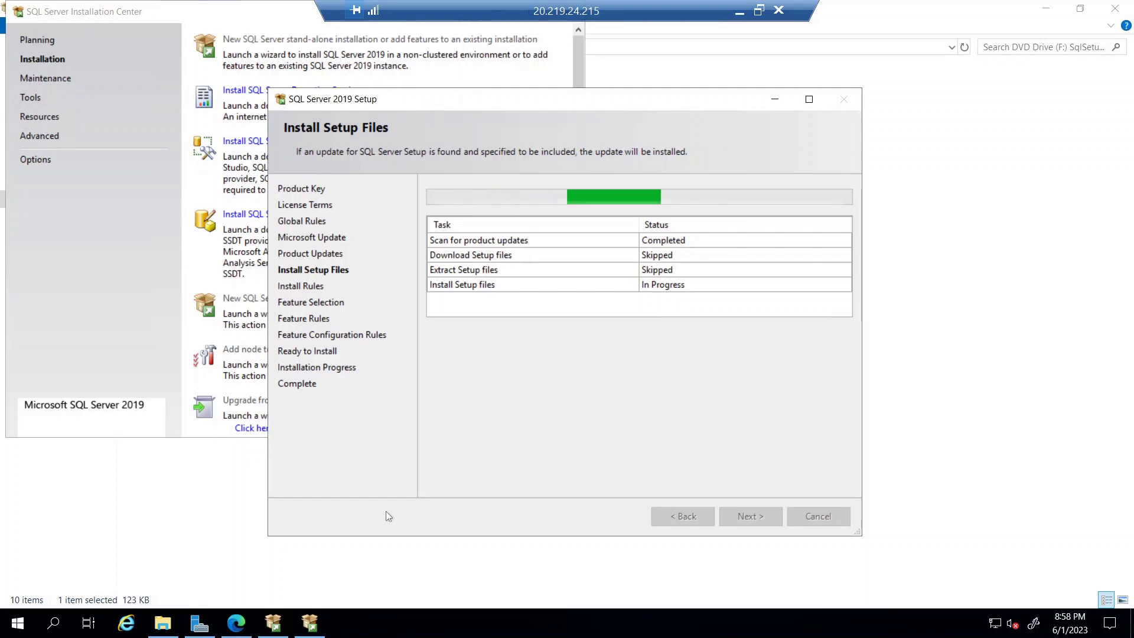
pyautogui.click(737, 17)
# - Copy the Apex One download URL from Word and load it in a new Edge tab
pyautogui.moveTo(736, 465); pyautogui.dragTo(378, 465)
pyautogui.hotkey('ctrl', 'c')
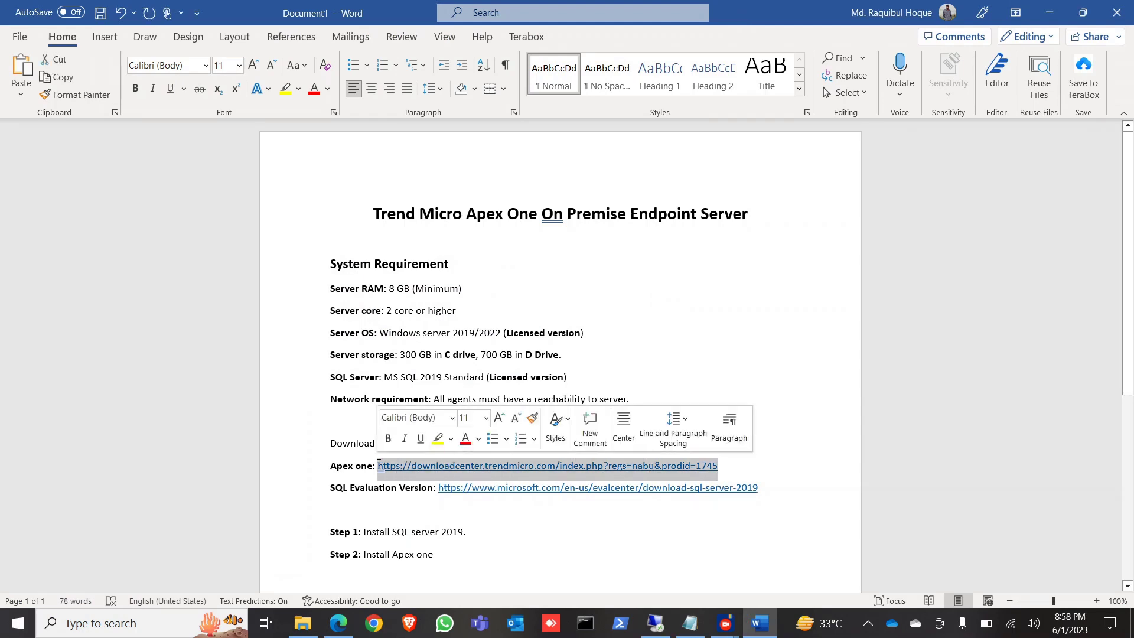
pyautogui.click(657, 629)
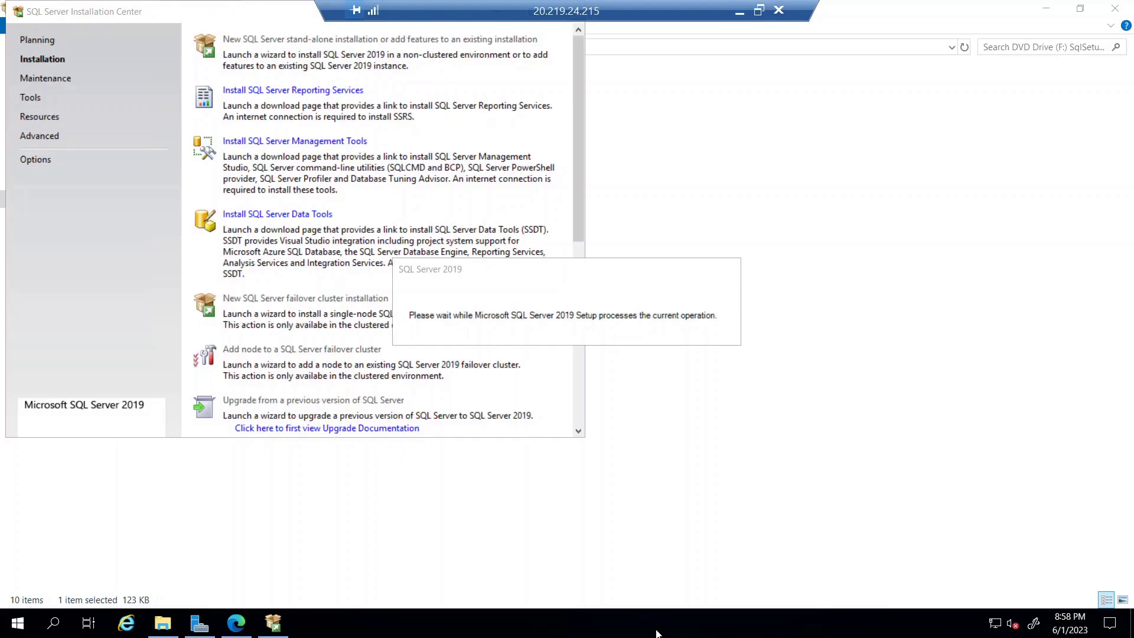
pyautogui.click(236, 623)
pyautogui.click(225, 12)
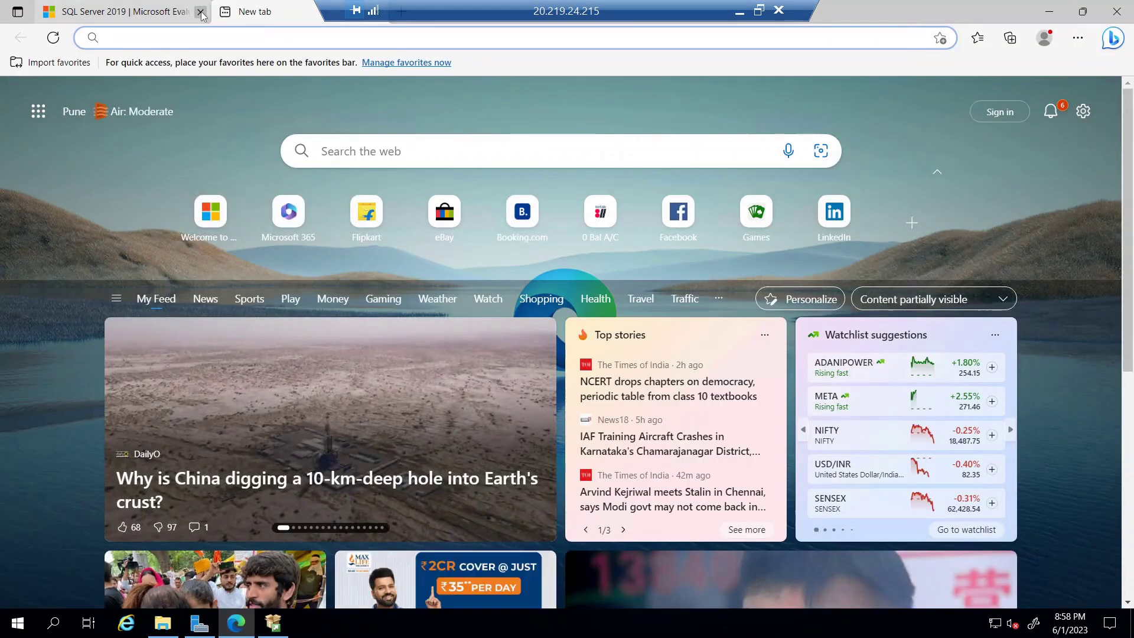
pyautogui.click(201, 16)
pyautogui.hotkey('ctrl', 'v')
pyautogui.press('Return')
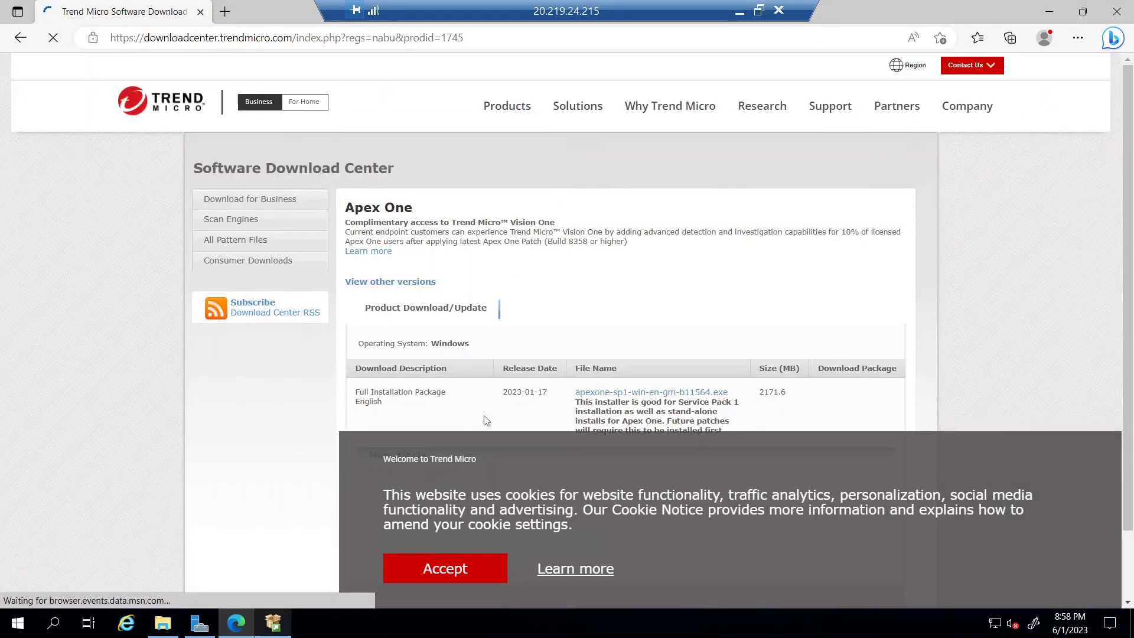
# - Accept cookies, then download the Apex One SP1 installer and the newest critical patch
pyautogui.click(465, 570)
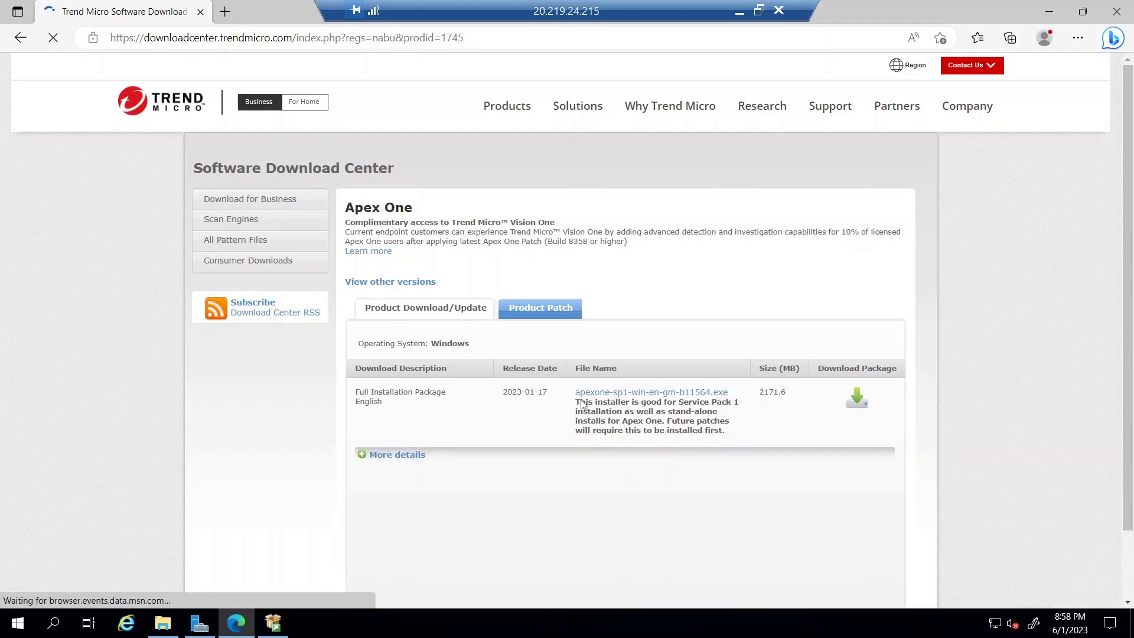
pyautogui.click(854, 403)
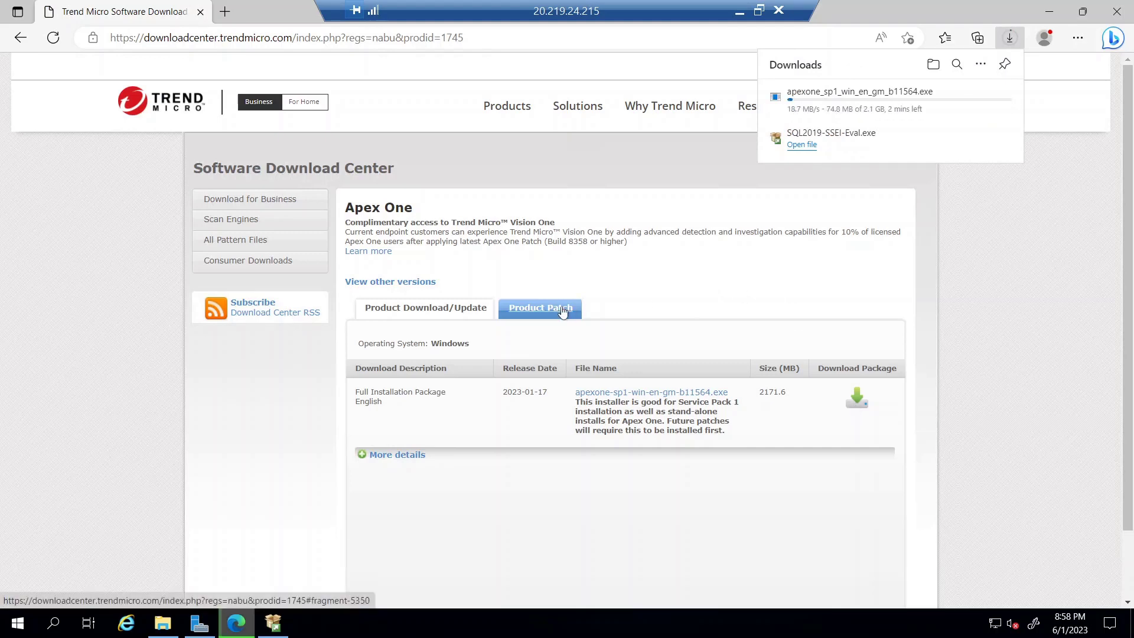
pyautogui.click(536, 315)
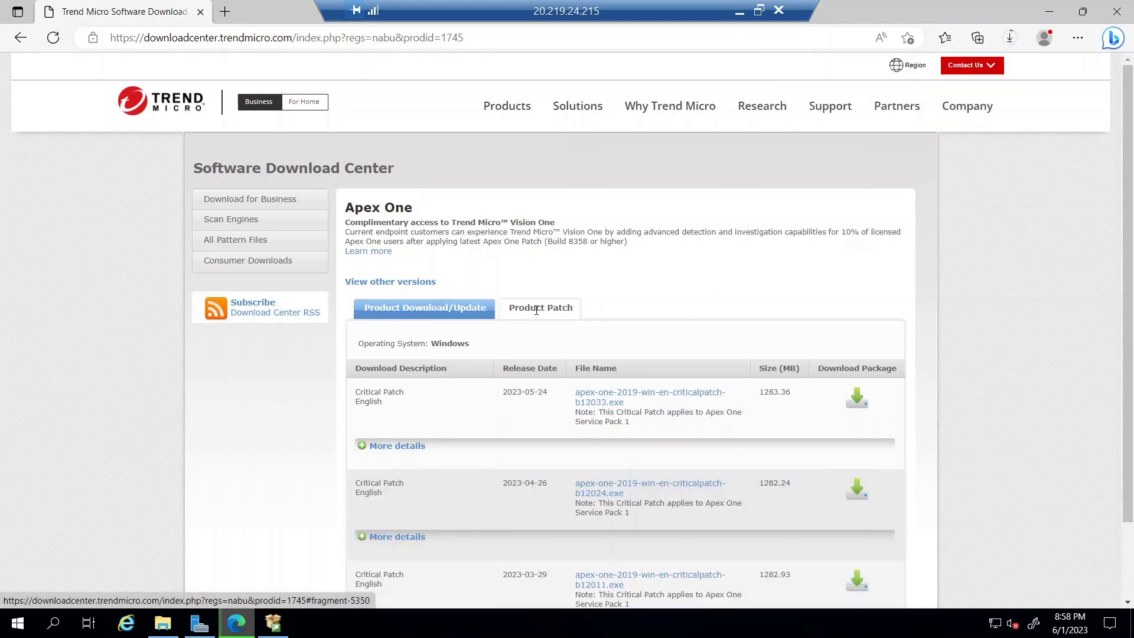
pyautogui.click(857, 404)
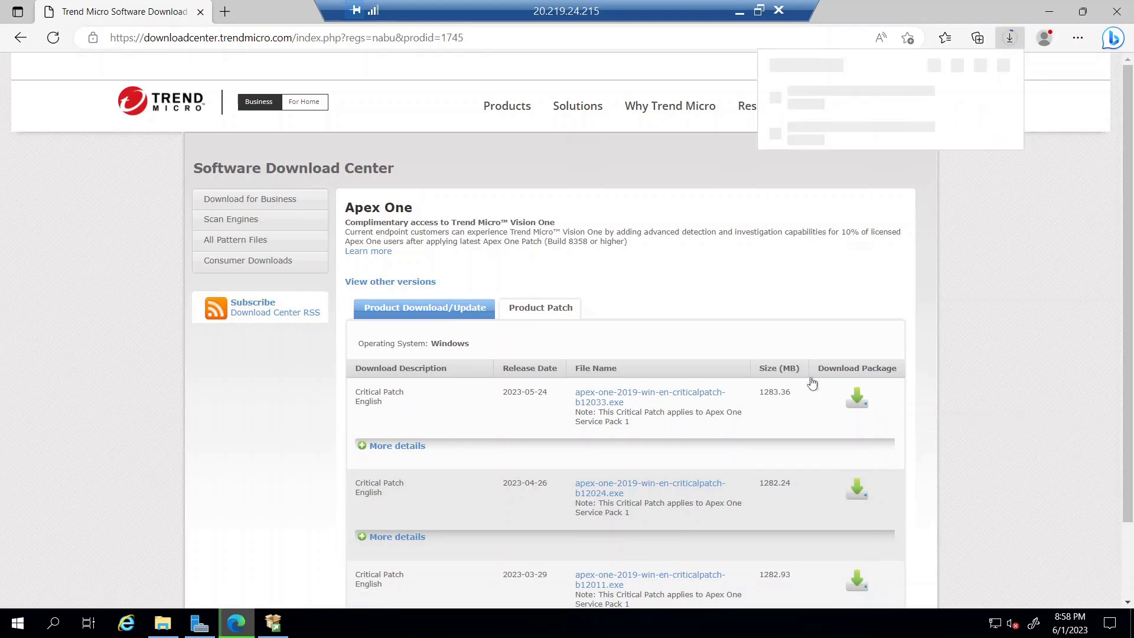
pyautogui.click(1049, 11)
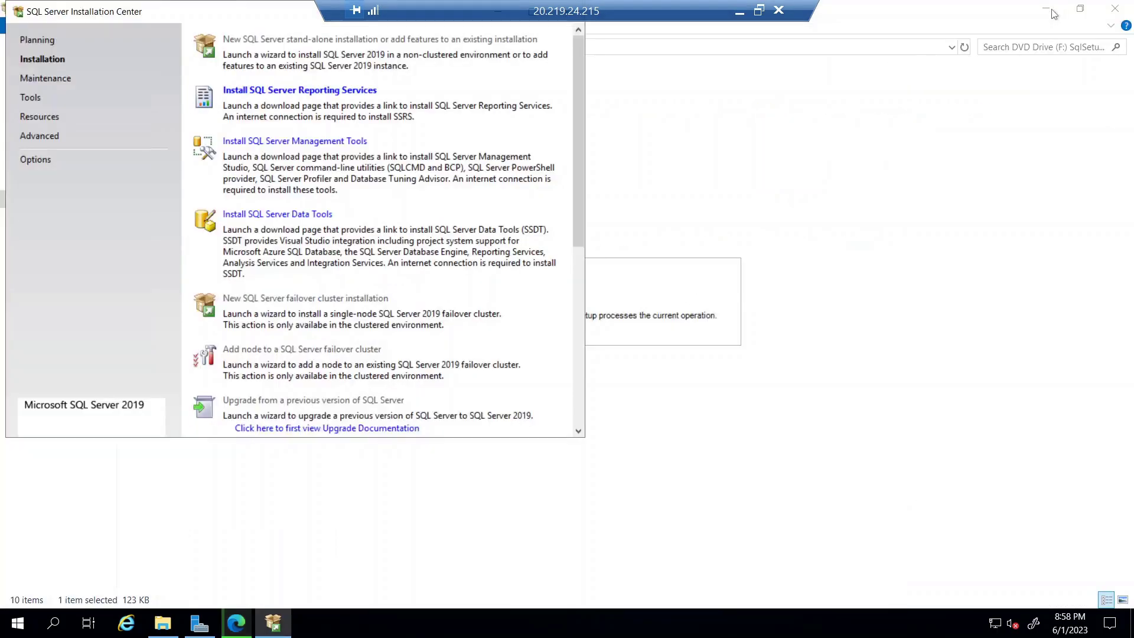
# - Minimize Installation Center, File Explorer and Server Manager, then refresh the desktop
pyautogui.click(275, 624)
pyautogui.click(275, 625)
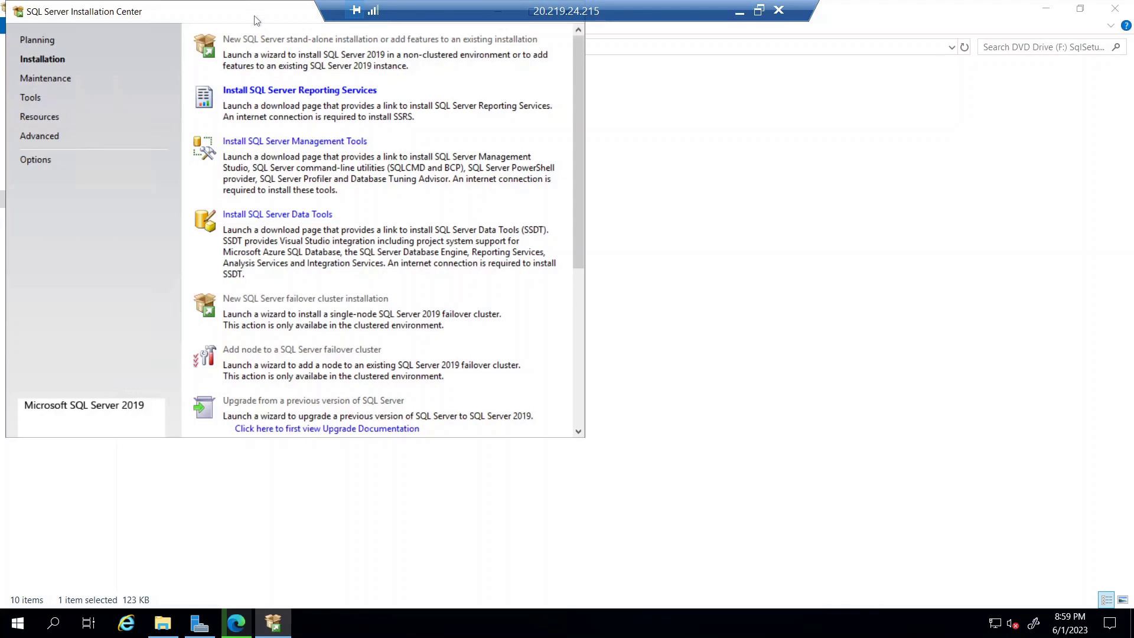
pyautogui.click(549, 142)
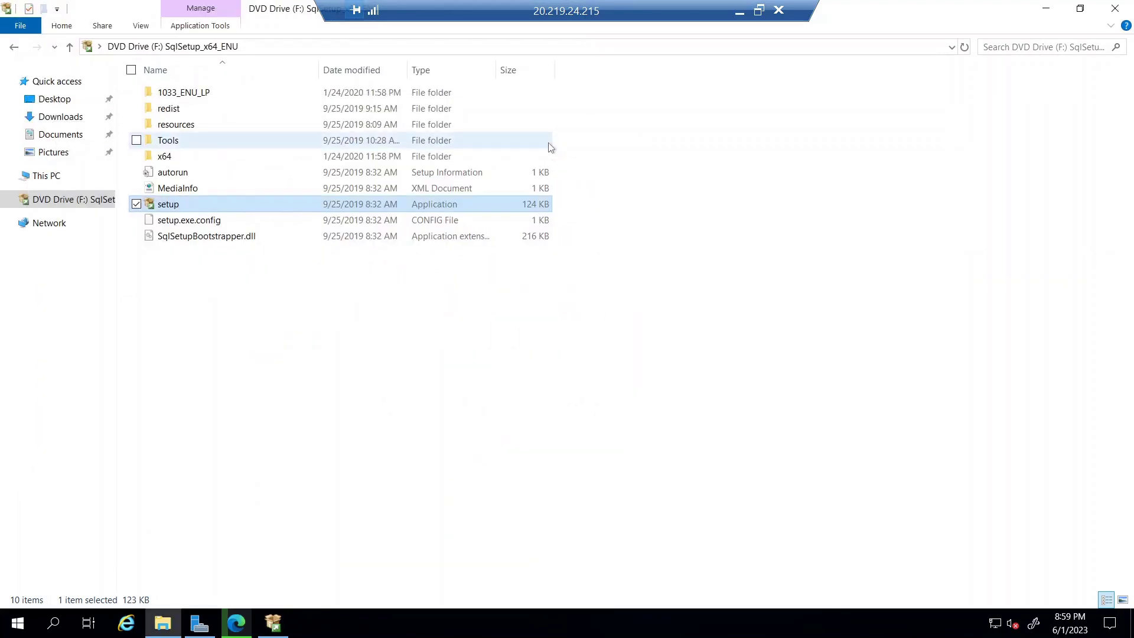
pyautogui.click(1043, 7)
pyautogui.click(1042, 8)
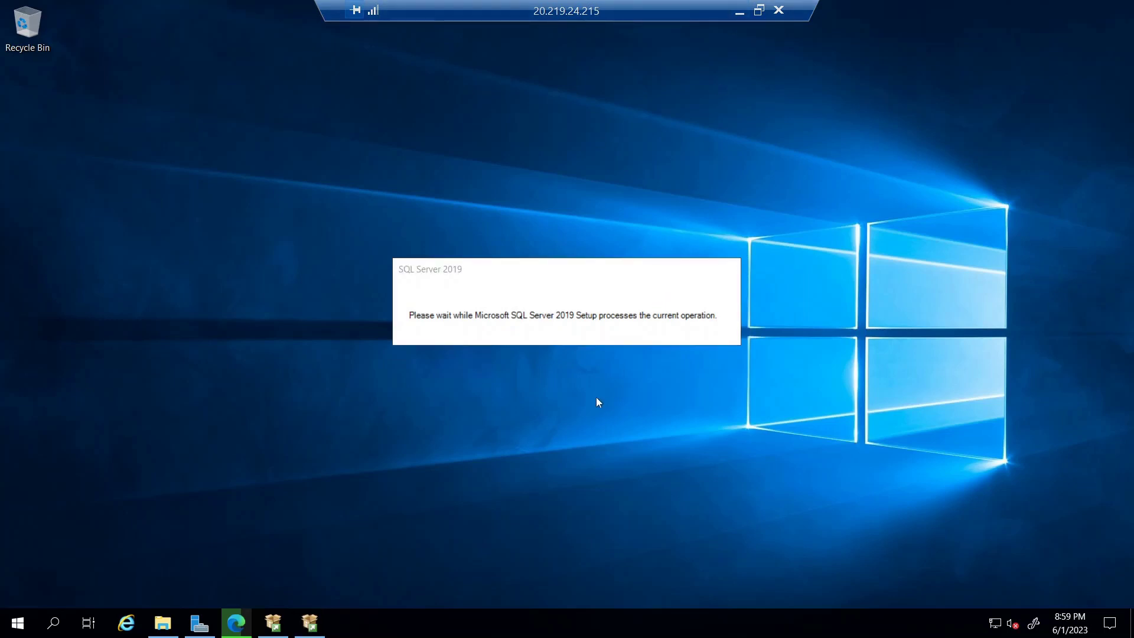
pyautogui.rightClick(546, 417)
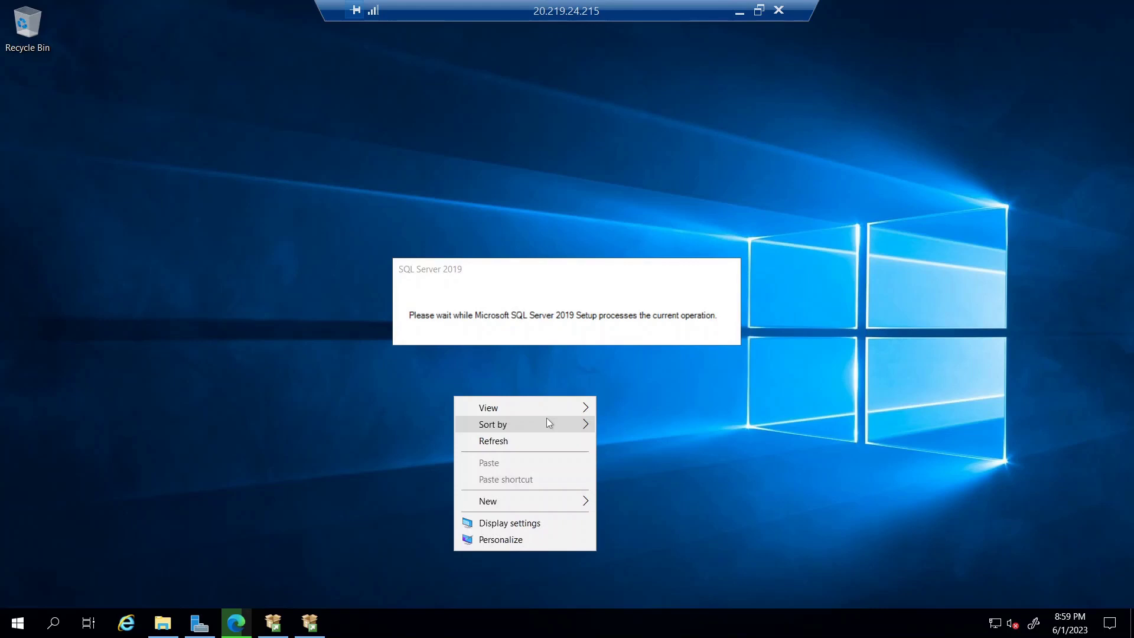
pyautogui.click(526, 441)
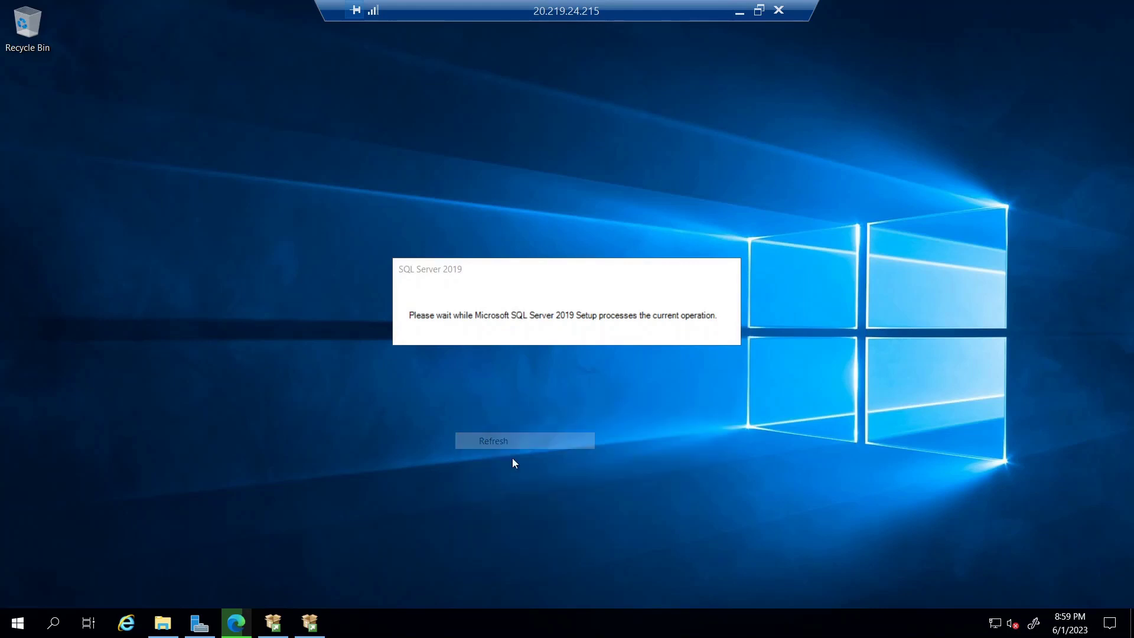
# - Bring SQL Server 2019 Setup to the front for its Install Rules results
pyautogui.click(309, 628)
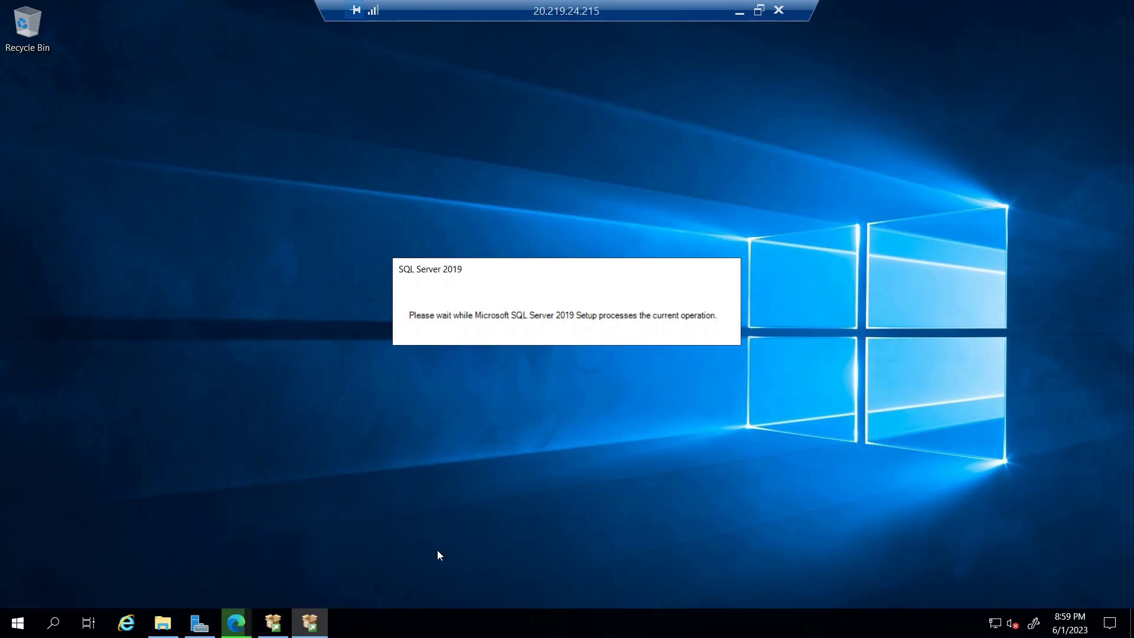
pyautogui.click(738, 13)
pyautogui.click(740, 629)
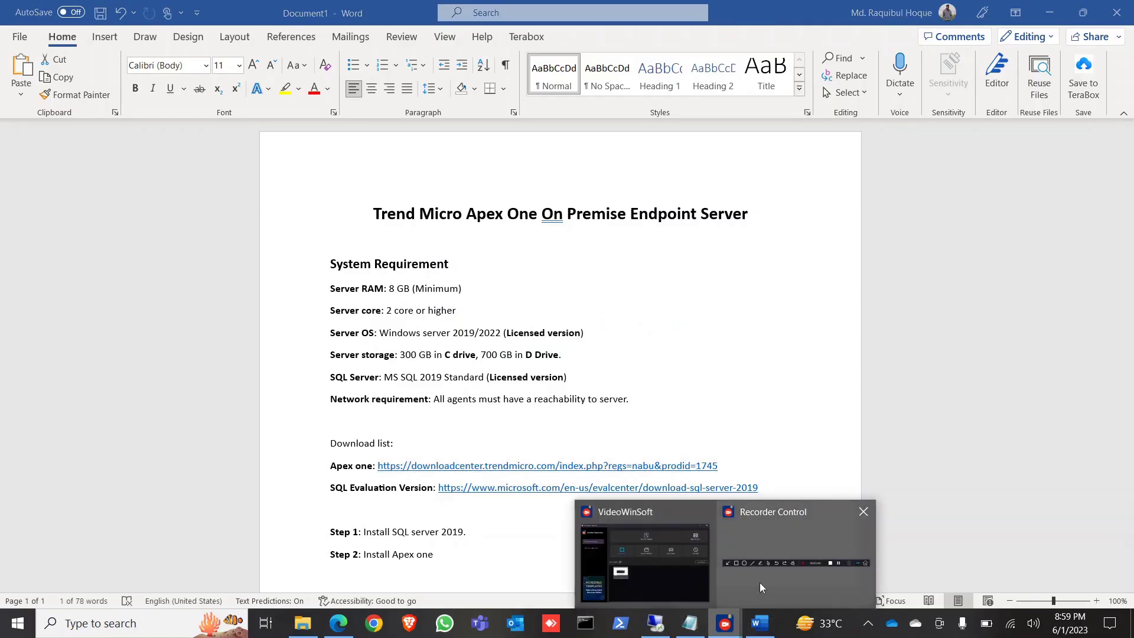
pyautogui.click(814, 562)
pyautogui.hotkey('alt', 'Tab')
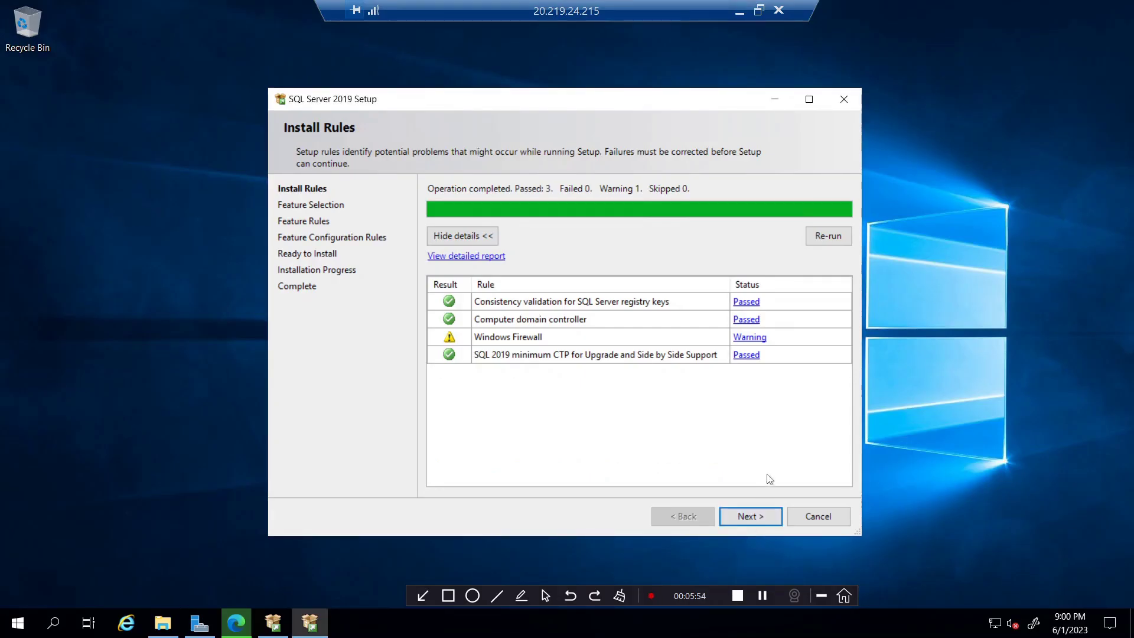
# - Select Database Engine Services, Full-Text Extractions, Data Quality Client and Client Tools SDK, and continue
pyautogui.click(753, 513)
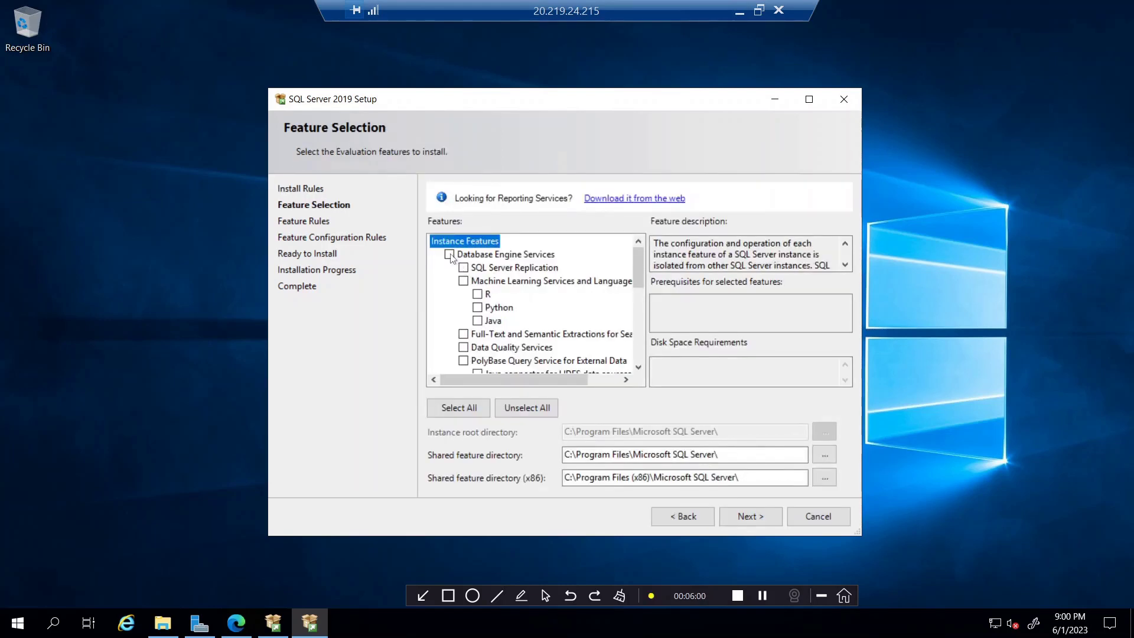
pyautogui.click(449, 255)
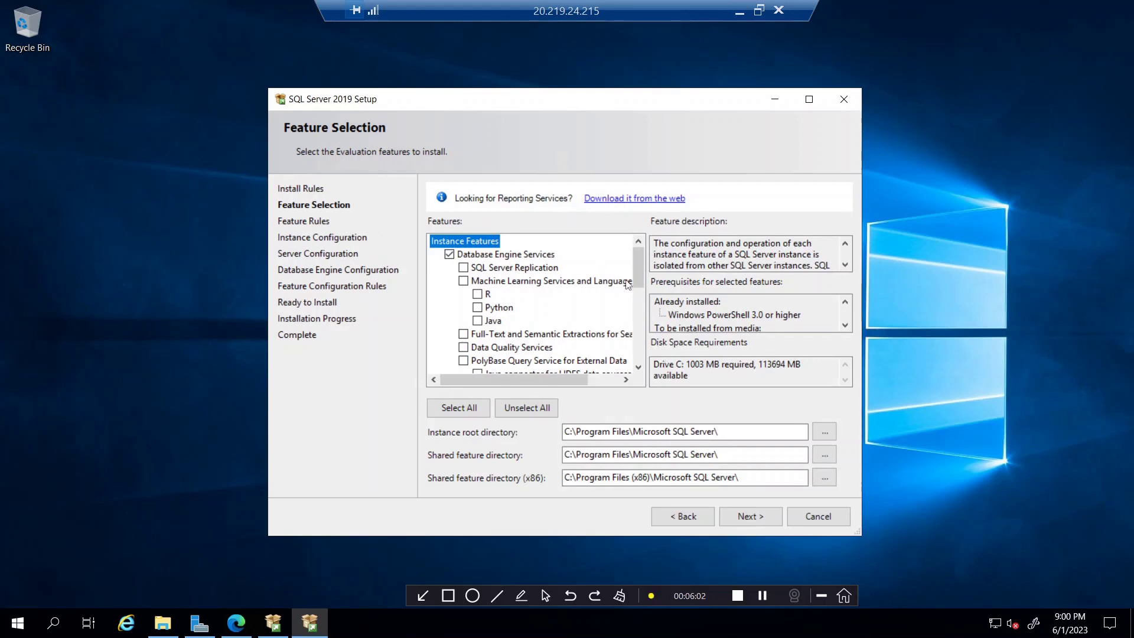
pyautogui.click(463, 335)
pyautogui.moveTo(641, 270); pyautogui.dragTo(642, 323)
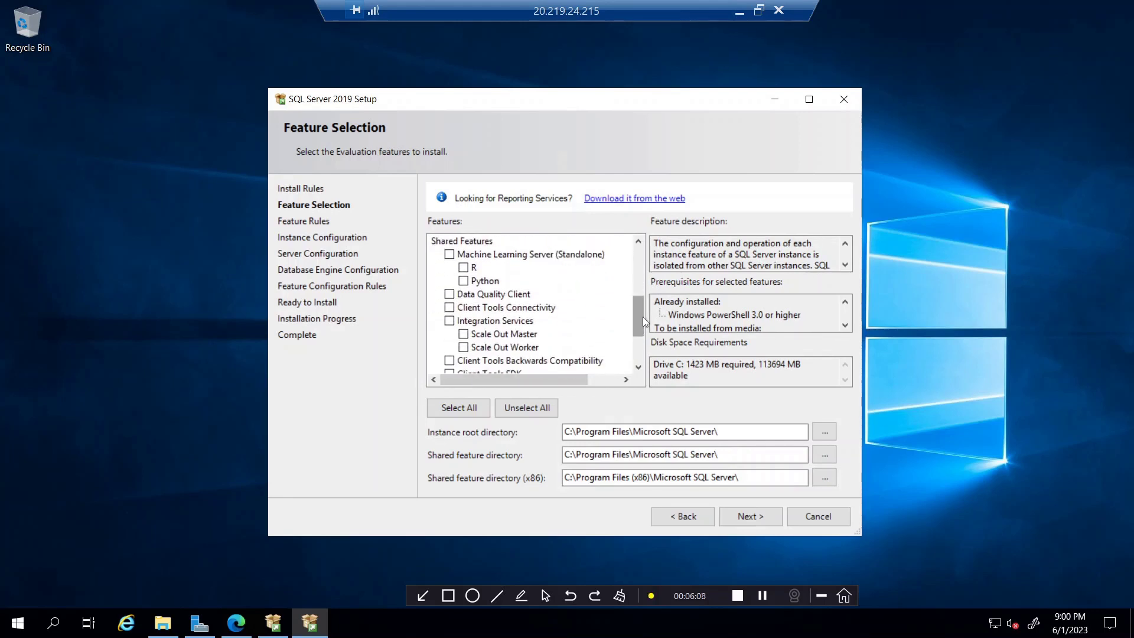
pyautogui.click(450, 295)
pyautogui.moveTo(637, 319); pyautogui.dragTo(636, 342)
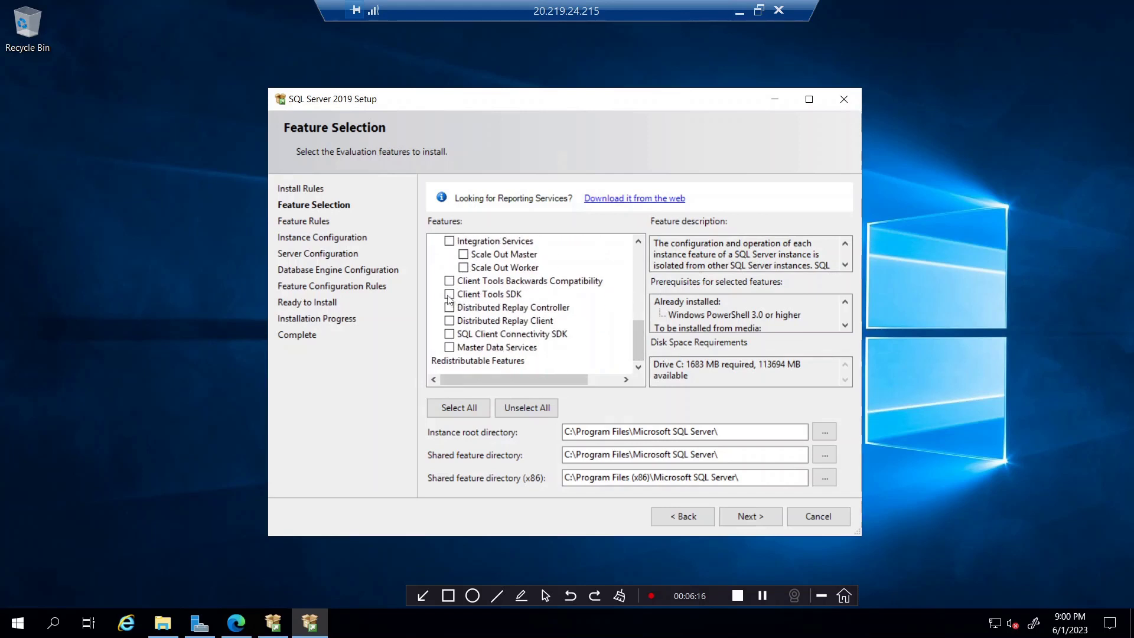
pyautogui.click(450, 294)
pyautogui.click(757, 518)
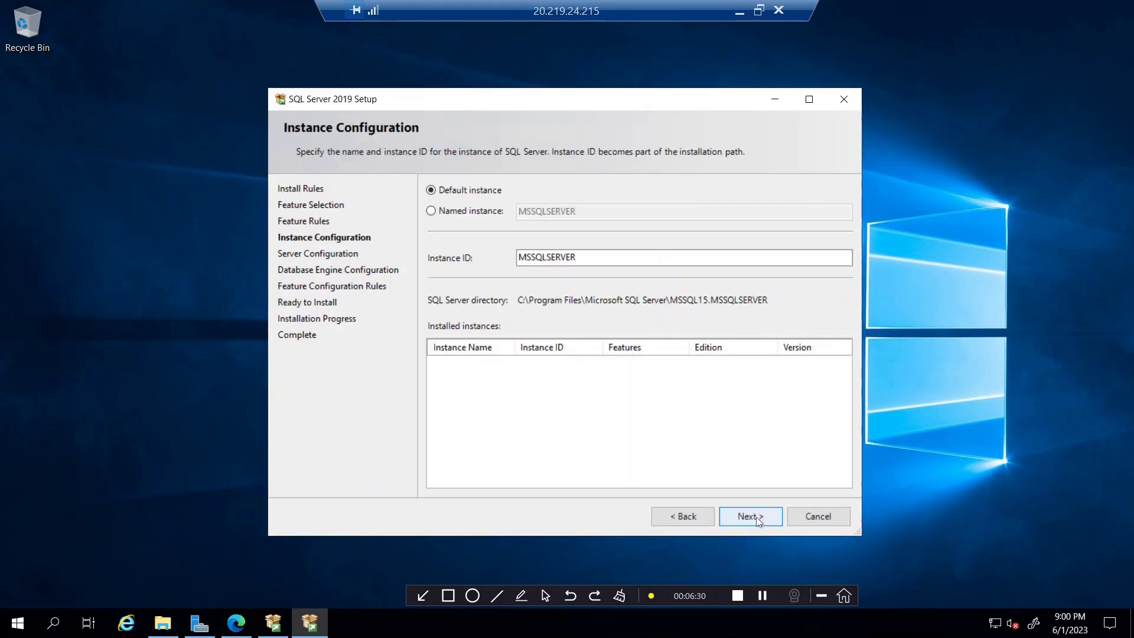
# - Keep the MSSQLSERVER default instance and set SQL Server Agent startup type to Automatic
pyautogui.click(740, 516)
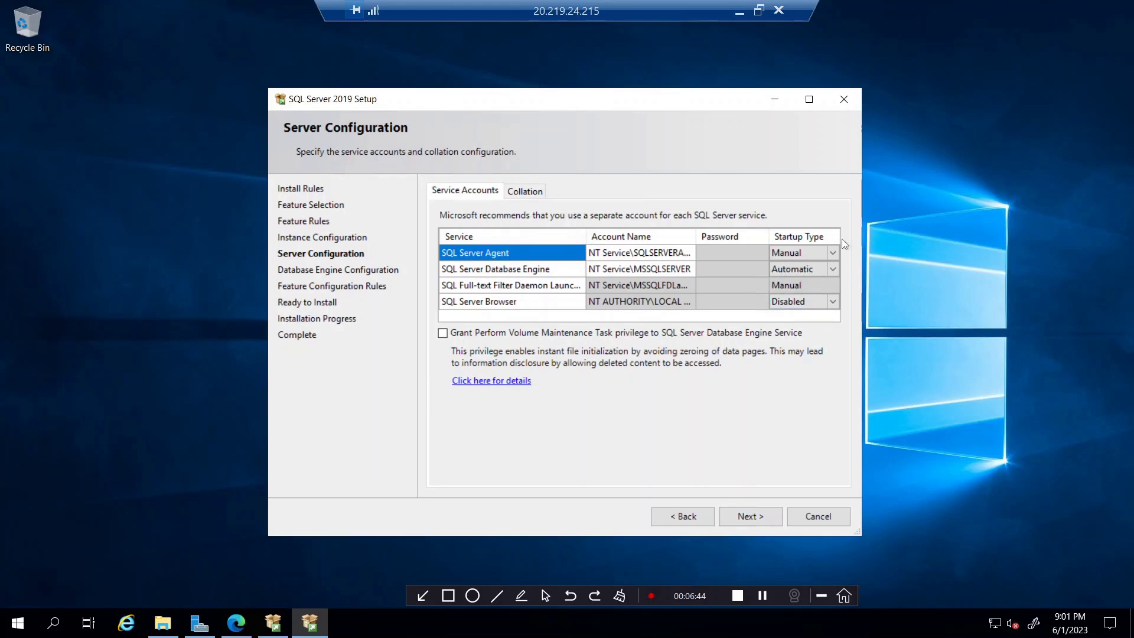
pyautogui.click(828, 255)
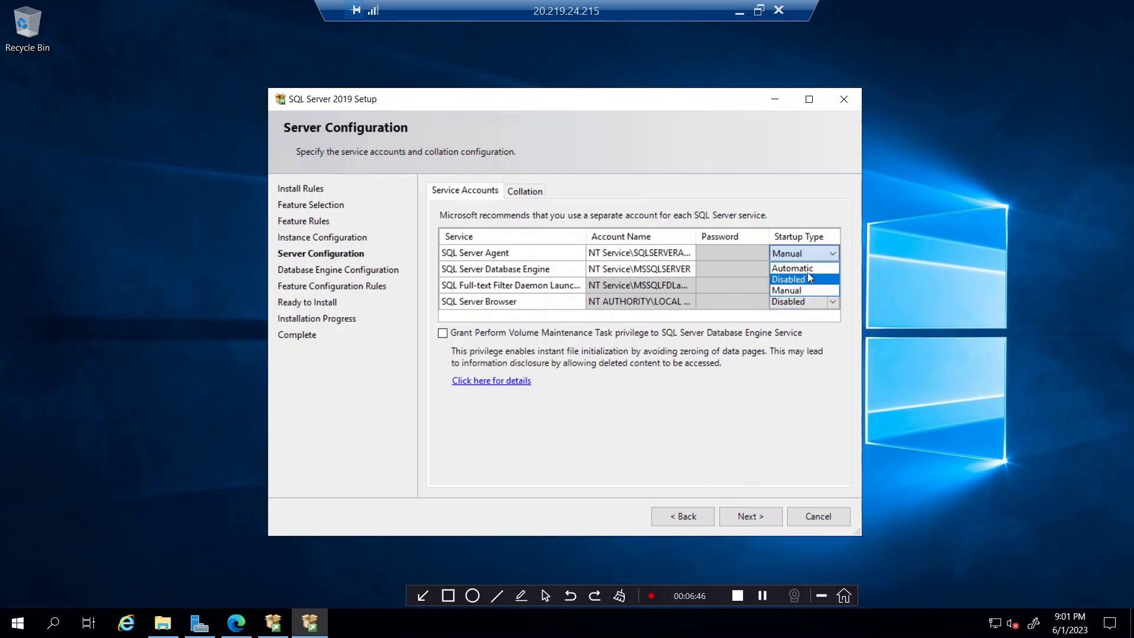
pyautogui.click(807, 269)
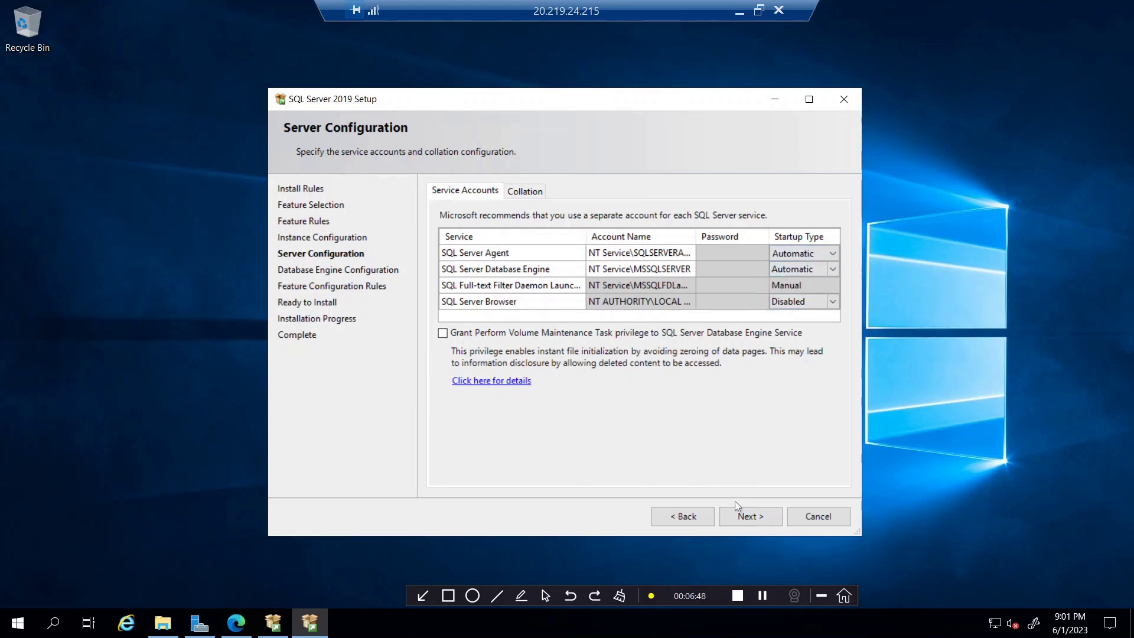
pyautogui.click(746, 515)
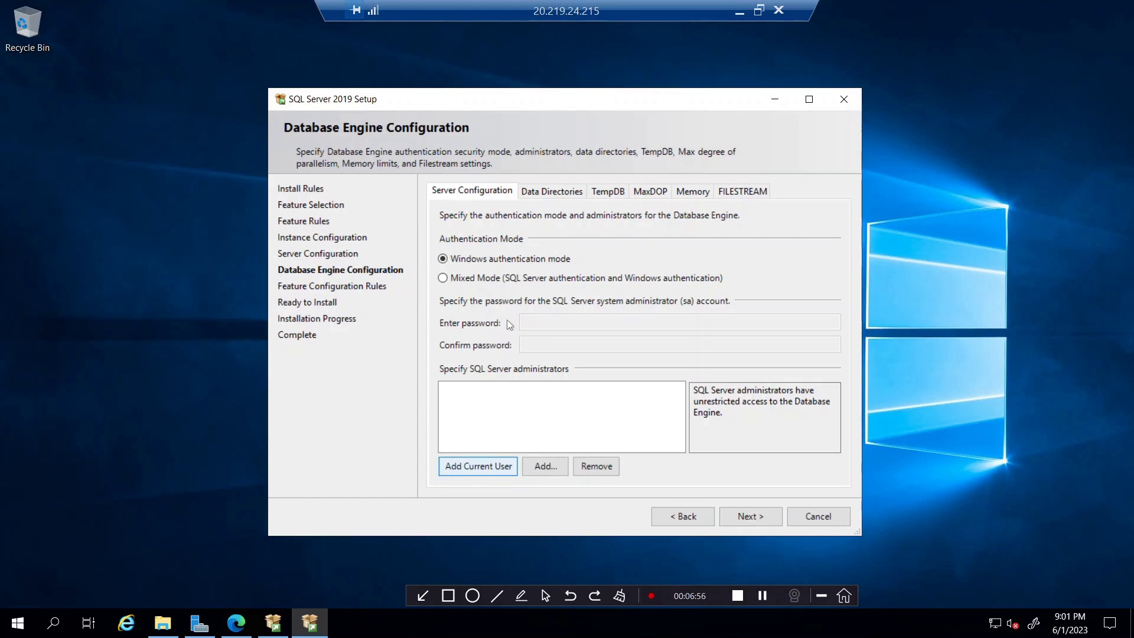
# - Choose Mixed Mode, enter and confirm the sa password, and show Data Directories
pyautogui.click(459, 280)
pyautogui.click(553, 323)
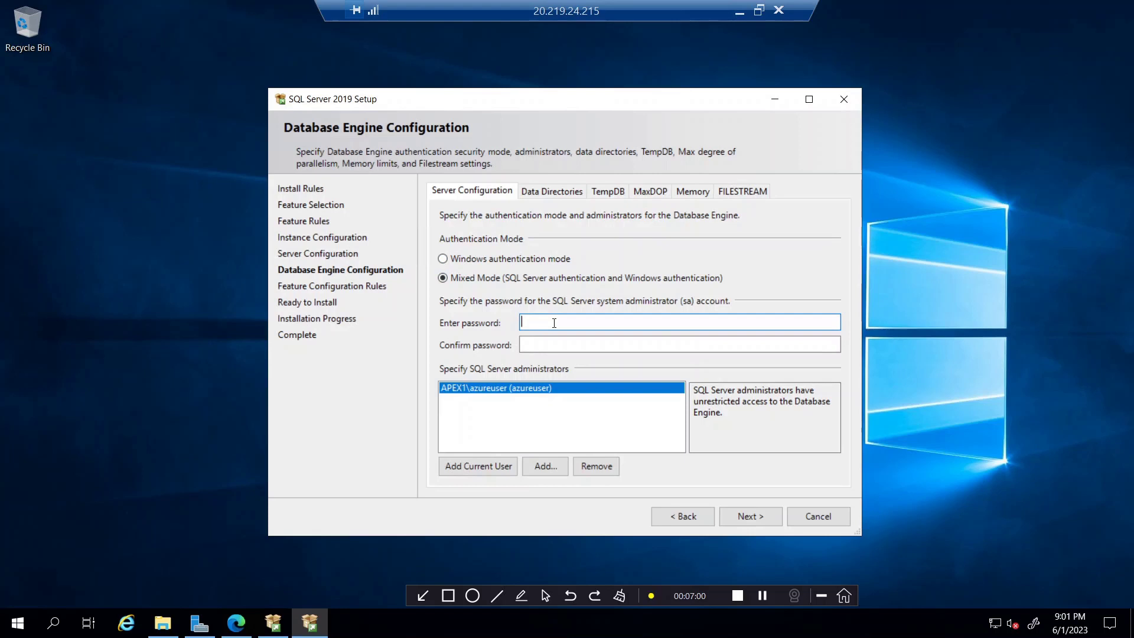
pyautogui.press('Tab')
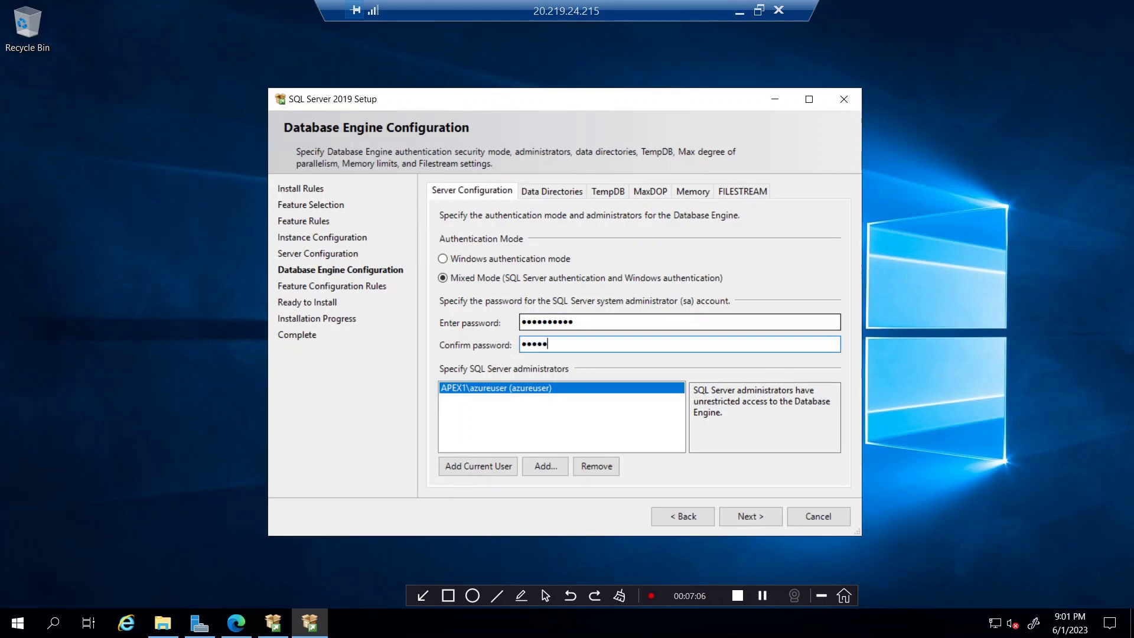
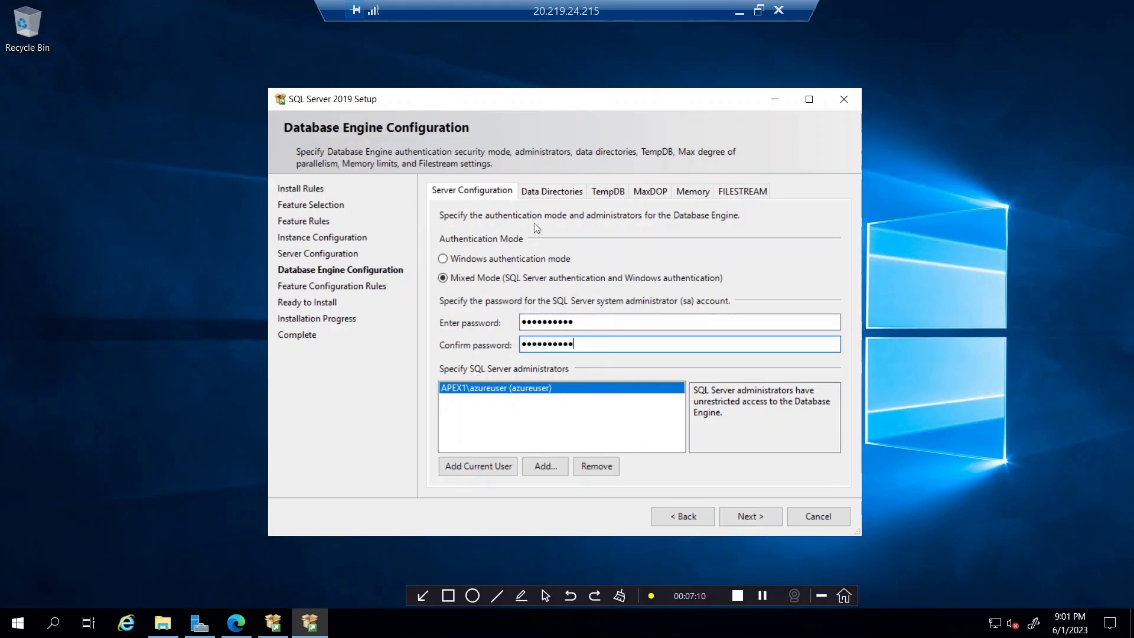
pyautogui.click(550, 192)
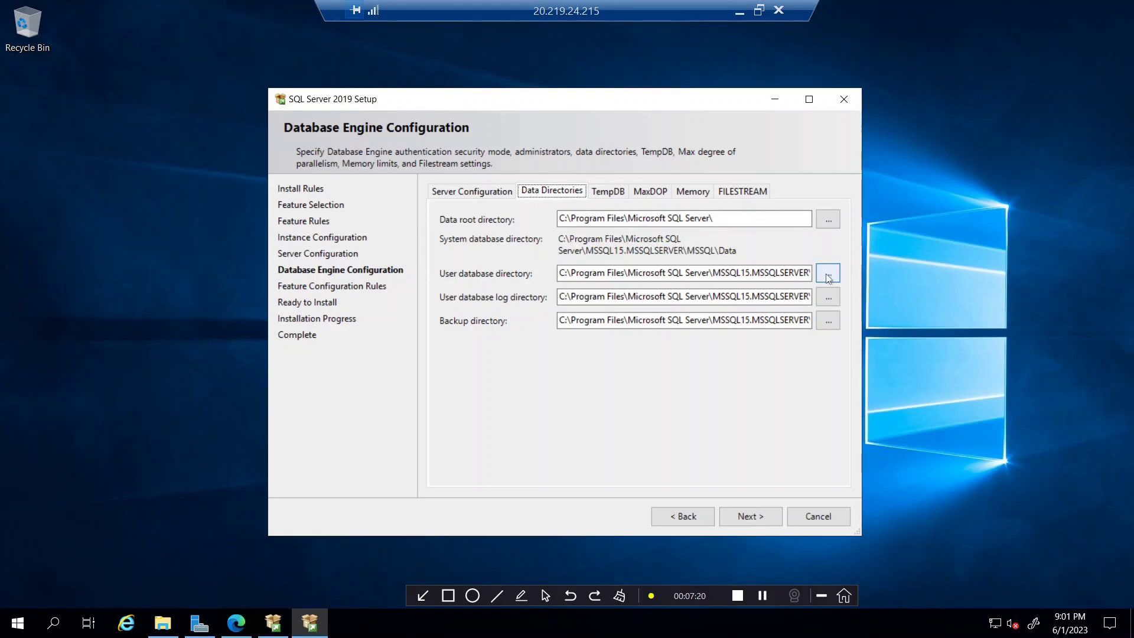
# - Create a new Root Directory folder on New Volume (E:) and make it the data root
pyautogui.click(827, 219)
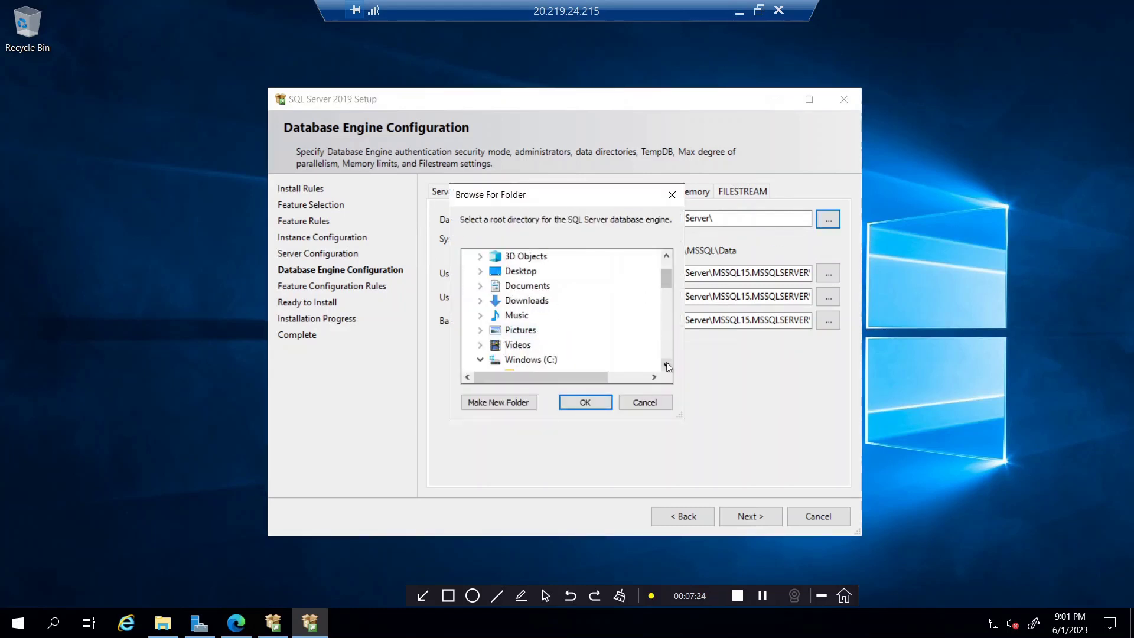
pyautogui.click(666, 364)
pyautogui.click(667, 364)
pyautogui.click(666, 364)
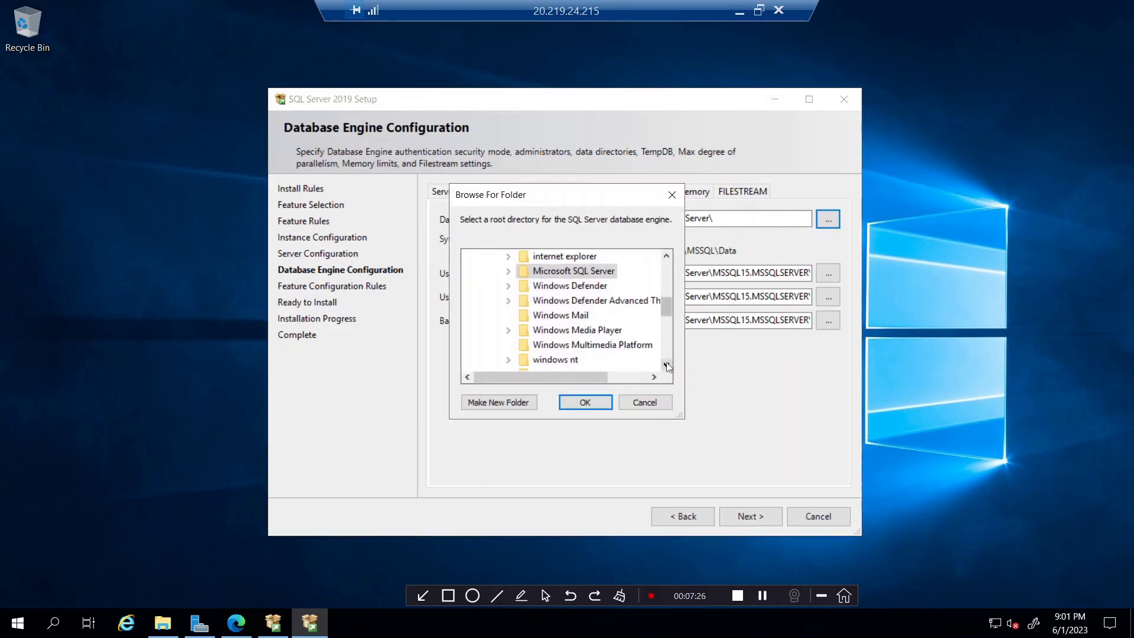
pyautogui.click(666, 364)
pyautogui.click(667, 365)
pyautogui.click(666, 364)
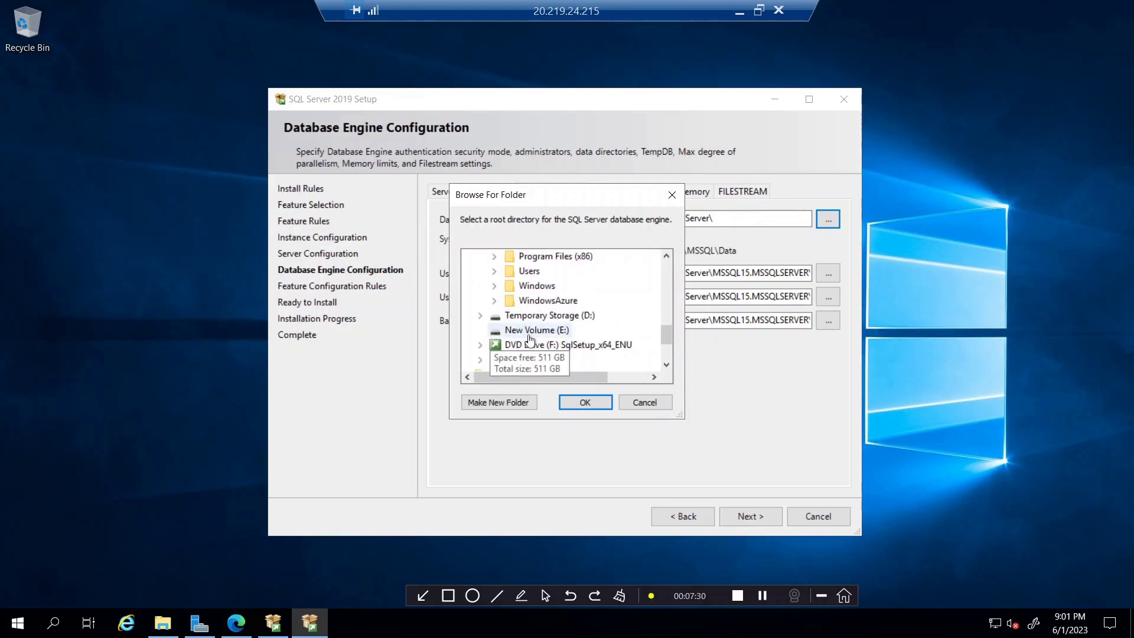
pyautogui.click(530, 333)
pyautogui.click(513, 404)
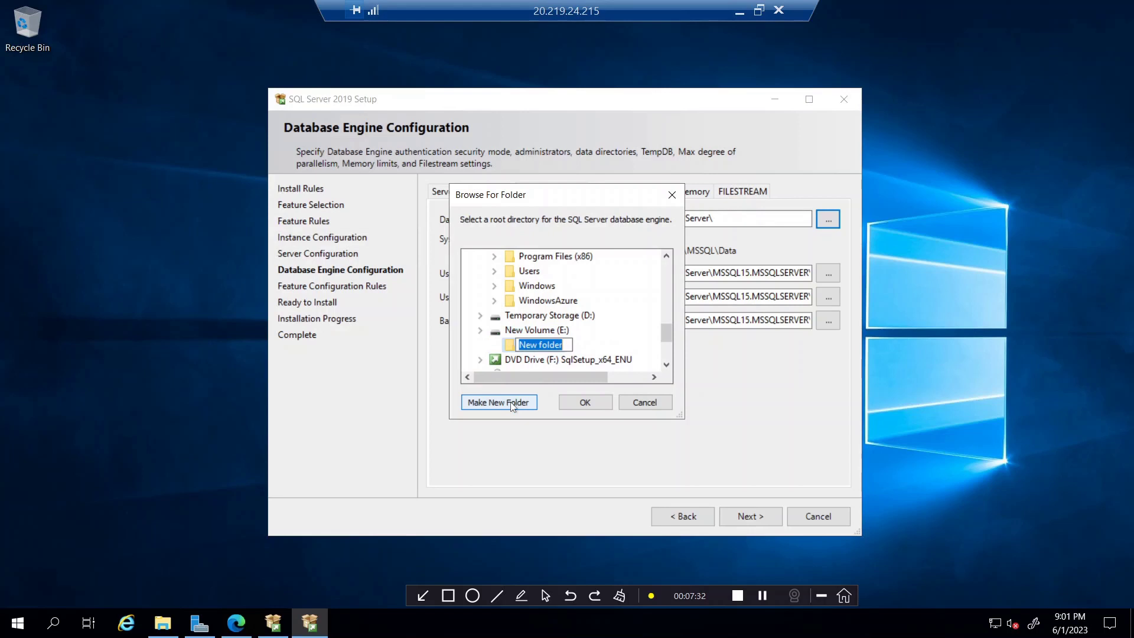
pyautogui.write('Root')
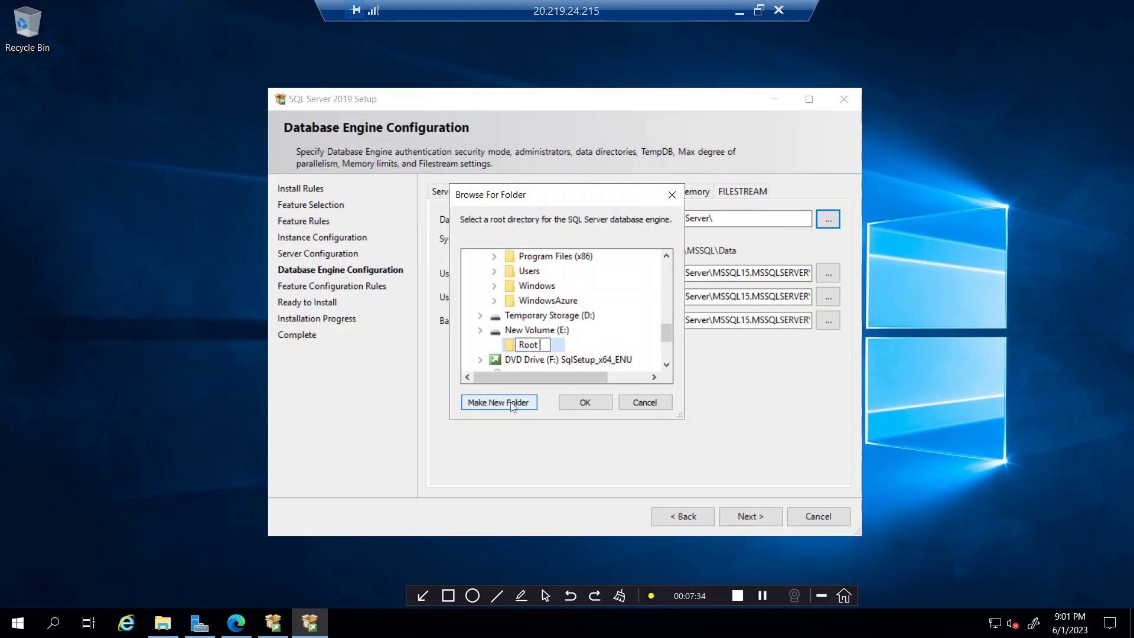
pyautogui.write(' Director')
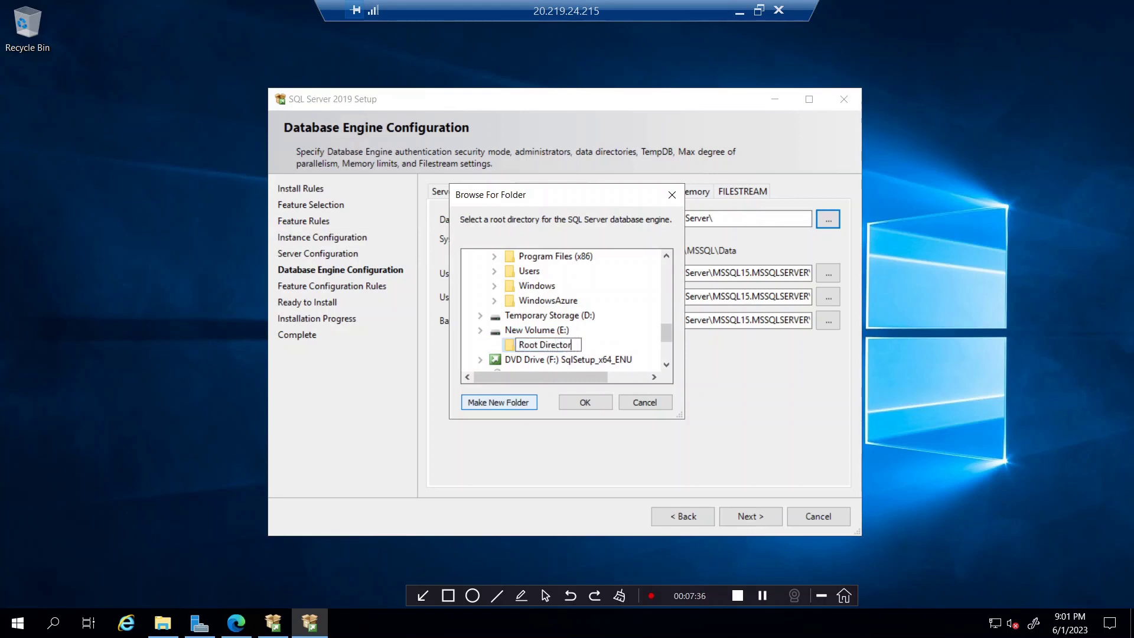
pyautogui.write('y')
pyautogui.click(586, 402)
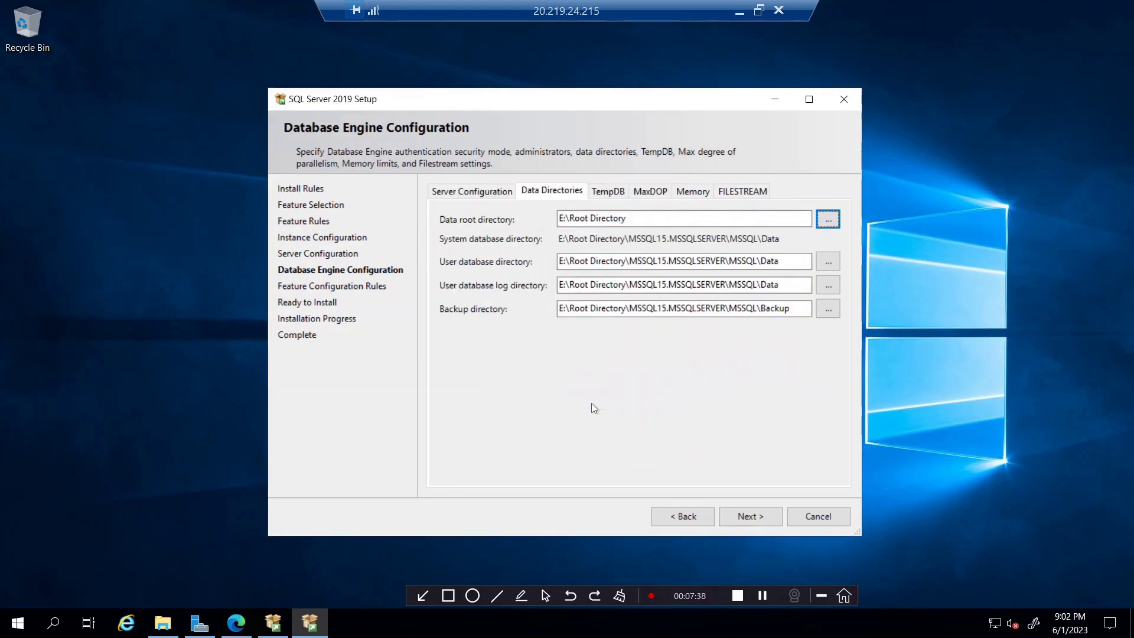
# - Set the user database directory to a new Database directory folder on E:
pyautogui.click(825, 263)
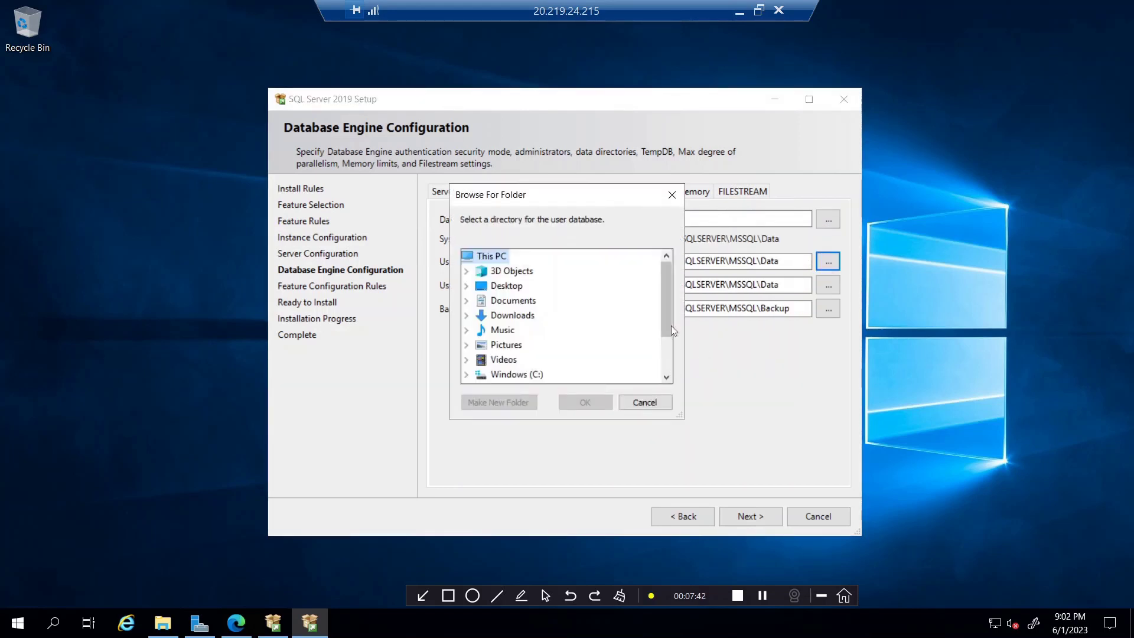
pyautogui.scroll(-1, 671, 325)
pyautogui.scroll(-1, 656, 376)
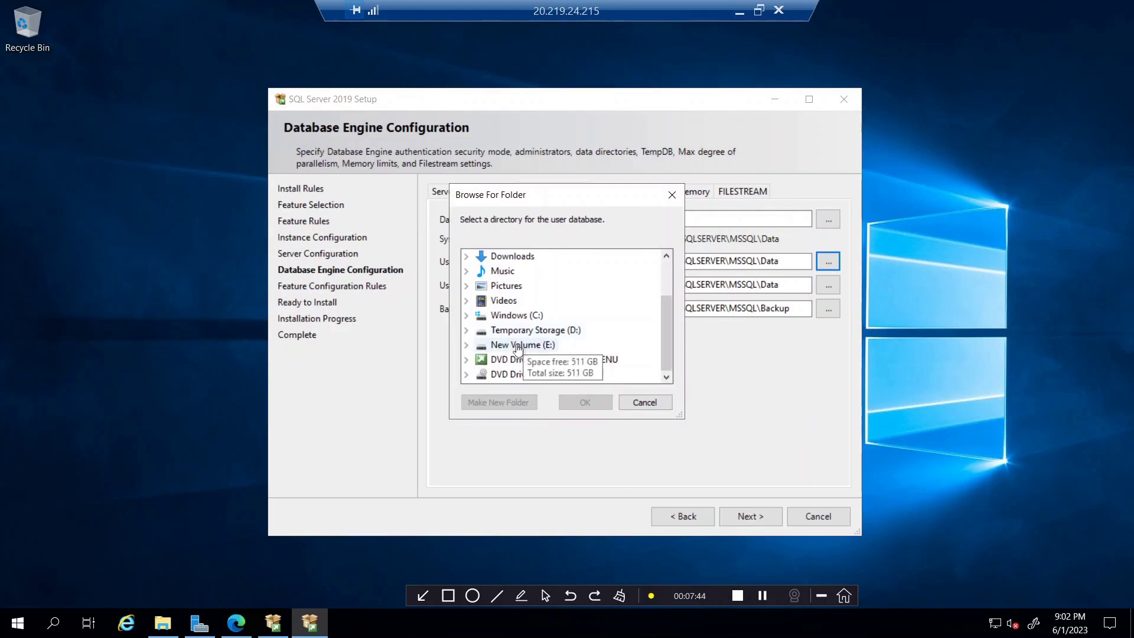
pyautogui.click(495, 346)
pyautogui.click(500, 404)
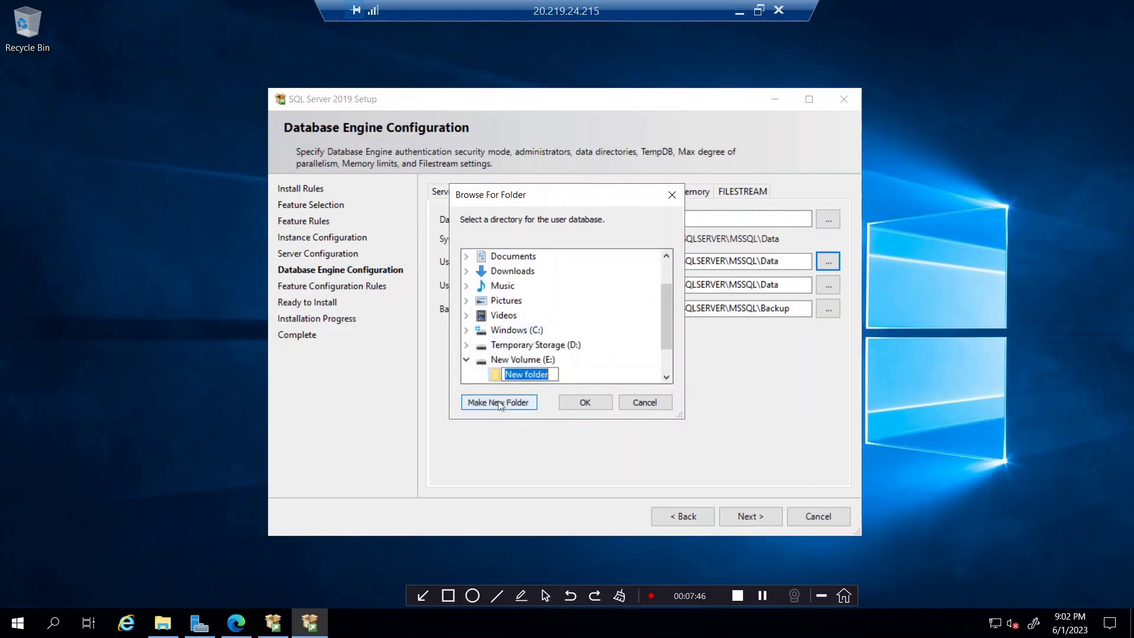
pyautogui.write('Databas')
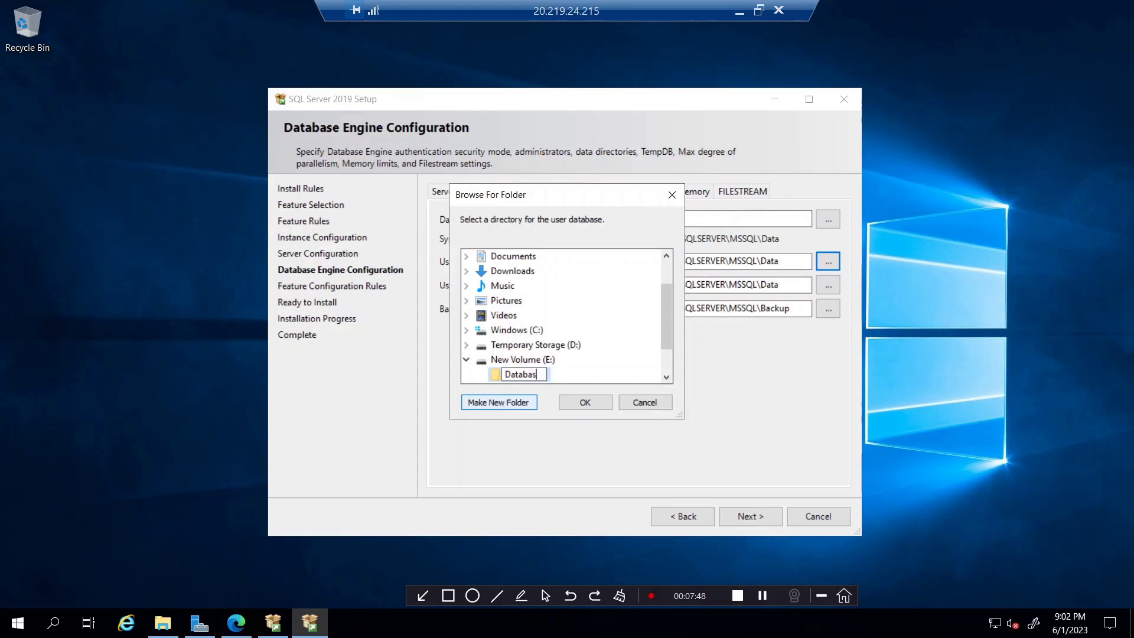
pyautogui.write('e directory')
pyautogui.press('Return')
pyautogui.click(576, 404)
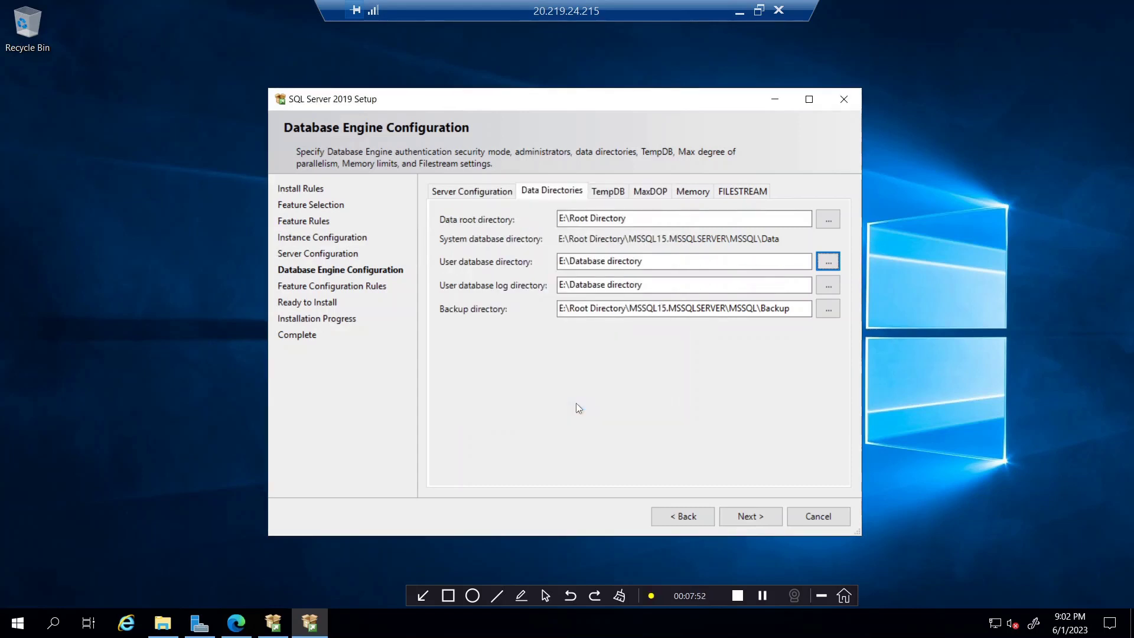
# - Set the backup directory to a new backup folder on New Volume (E:)
pyautogui.click(825, 309)
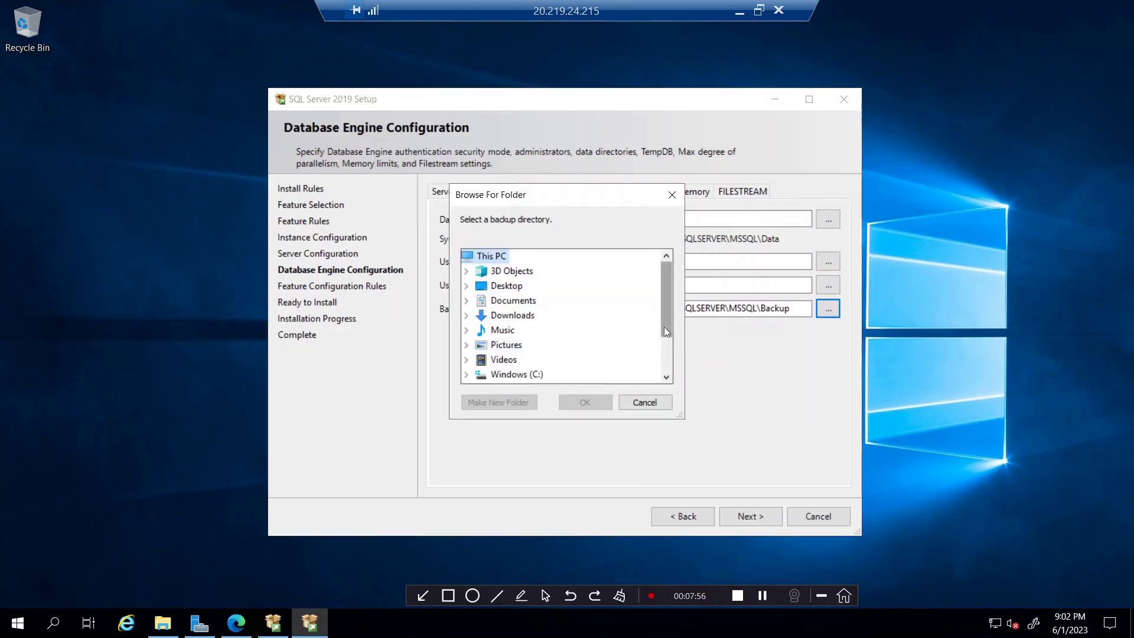
pyautogui.moveTo(665, 331); pyautogui.dragTo(671, 387)
pyautogui.click(514, 345)
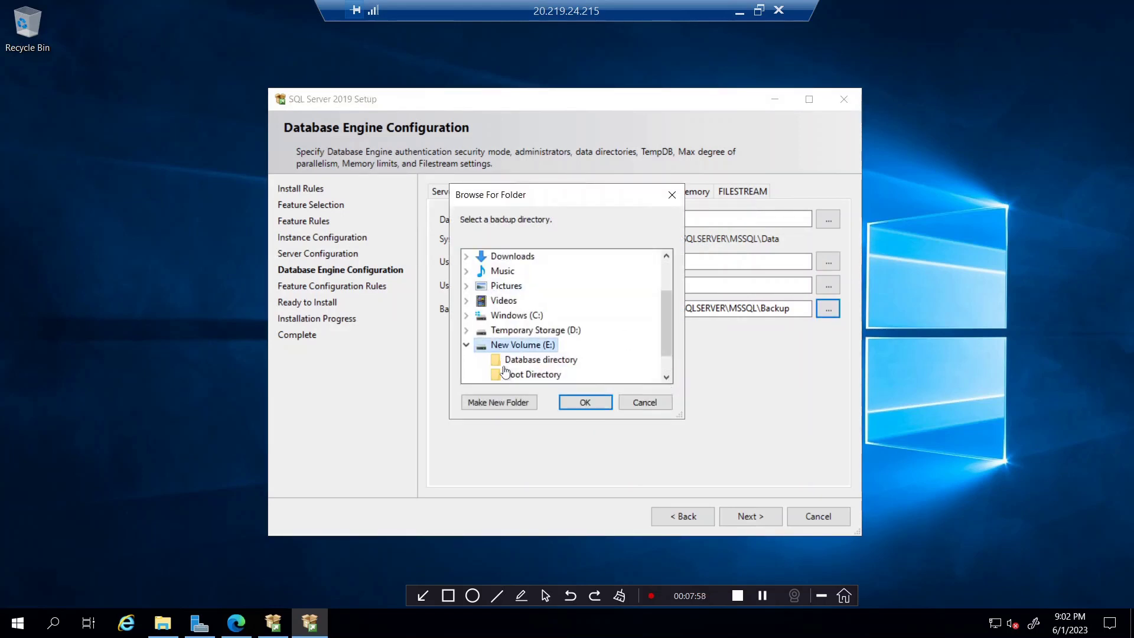
pyautogui.click(513, 405)
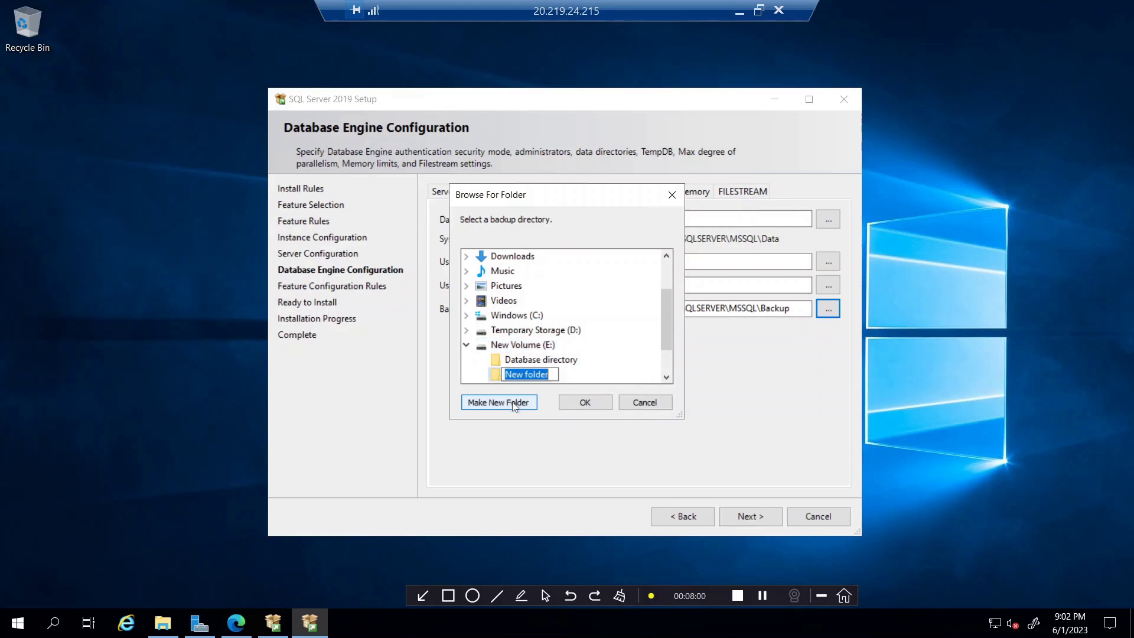
pyautogui.write('Backup ')
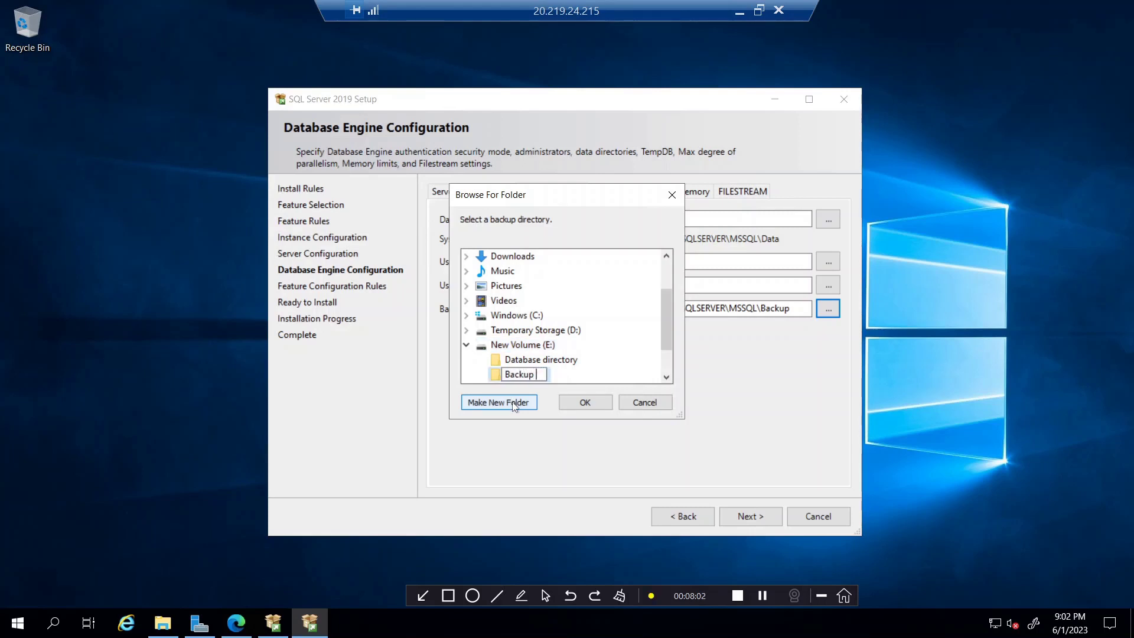
pyautogui.write('directory')
pyautogui.click(586, 405)
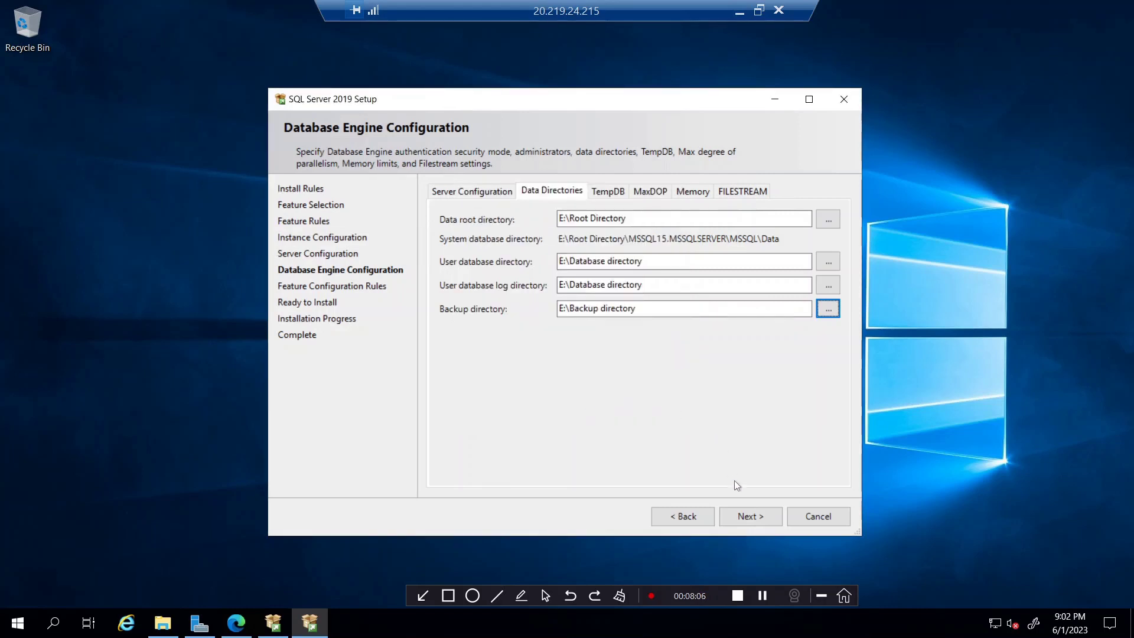
# - Accept the Database Engine Configuration, start the SQL Server install, and switch to the SSMS page
pyautogui.click(466, 189)
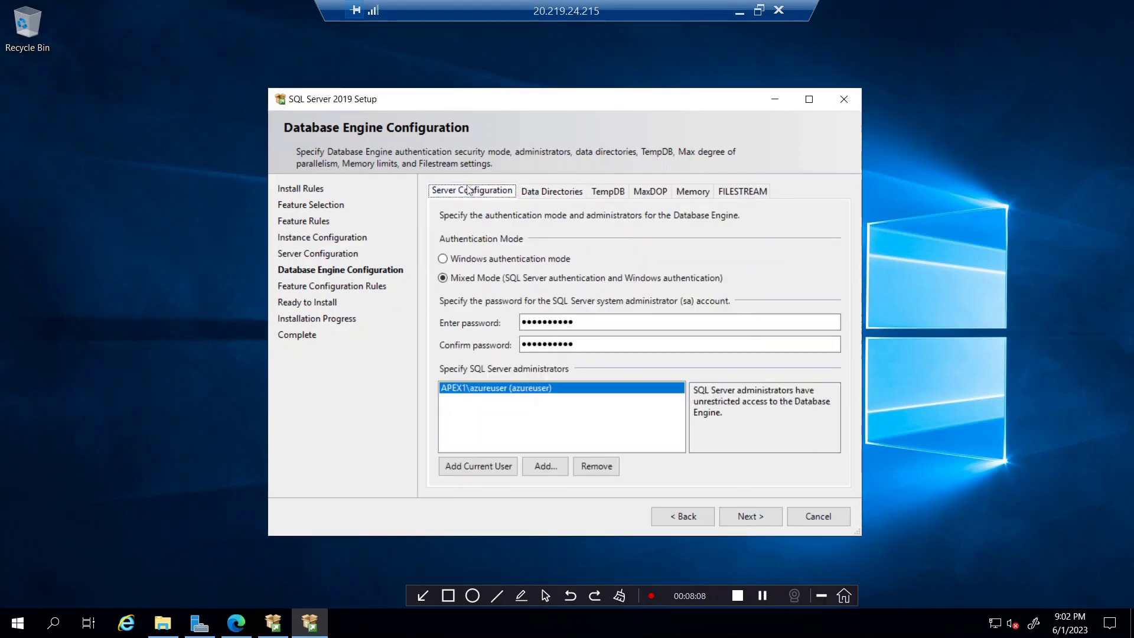
pyautogui.click(748, 516)
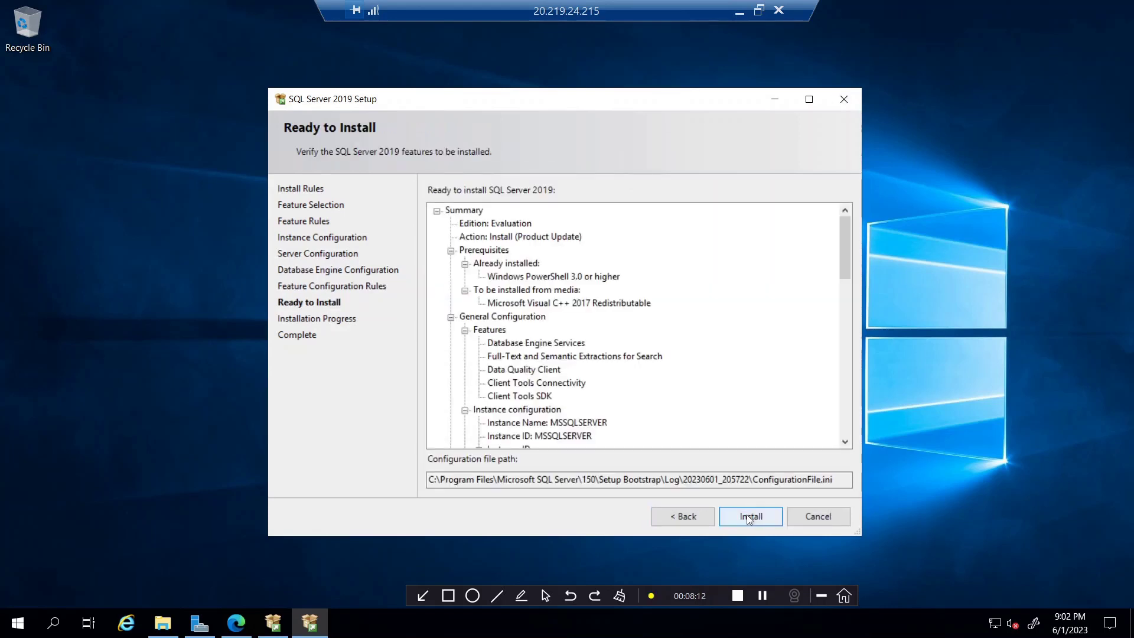
pyautogui.click(746, 515)
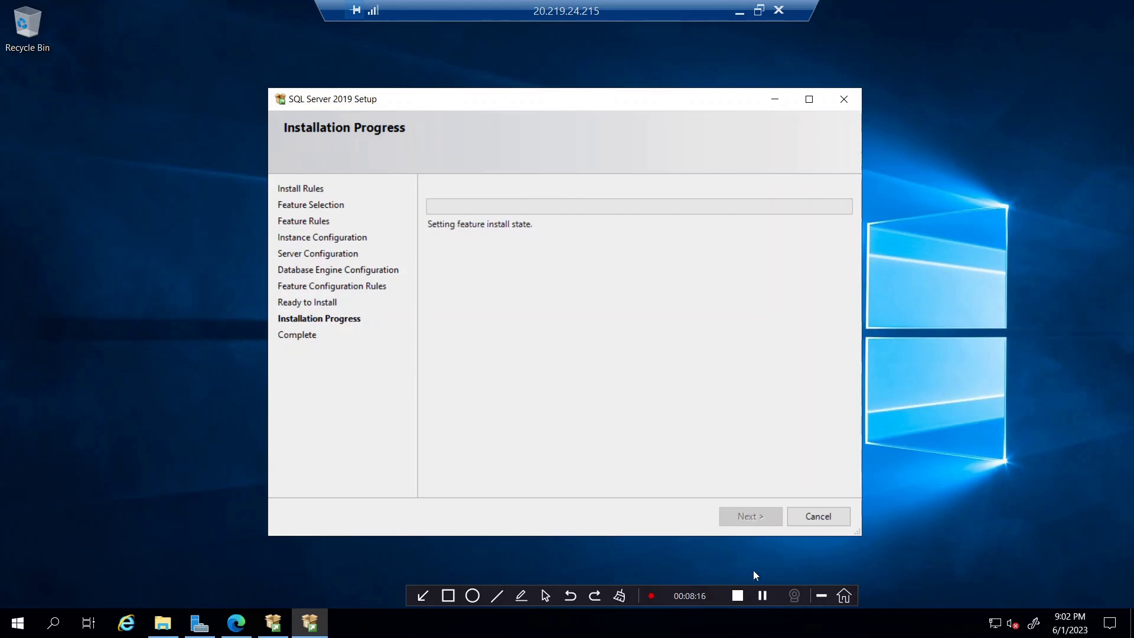
pyautogui.hotkey('alt', 'Tab')
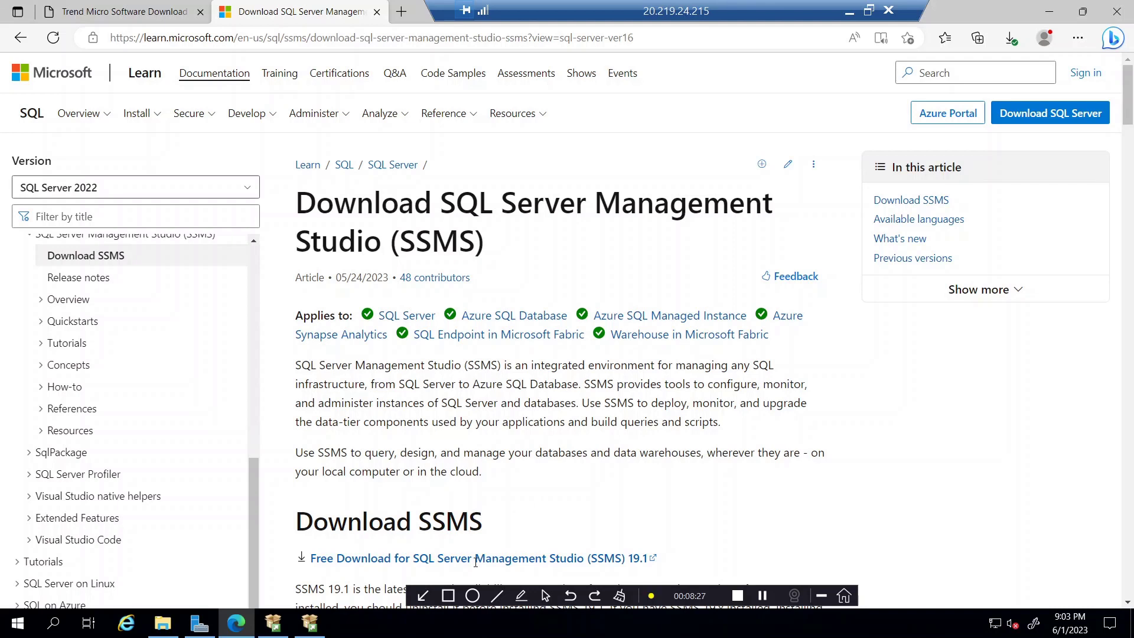
# - Download the SSMS installer, close the finished SQL Server setup, and restore File Explorer
pyautogui.click(498, 558)
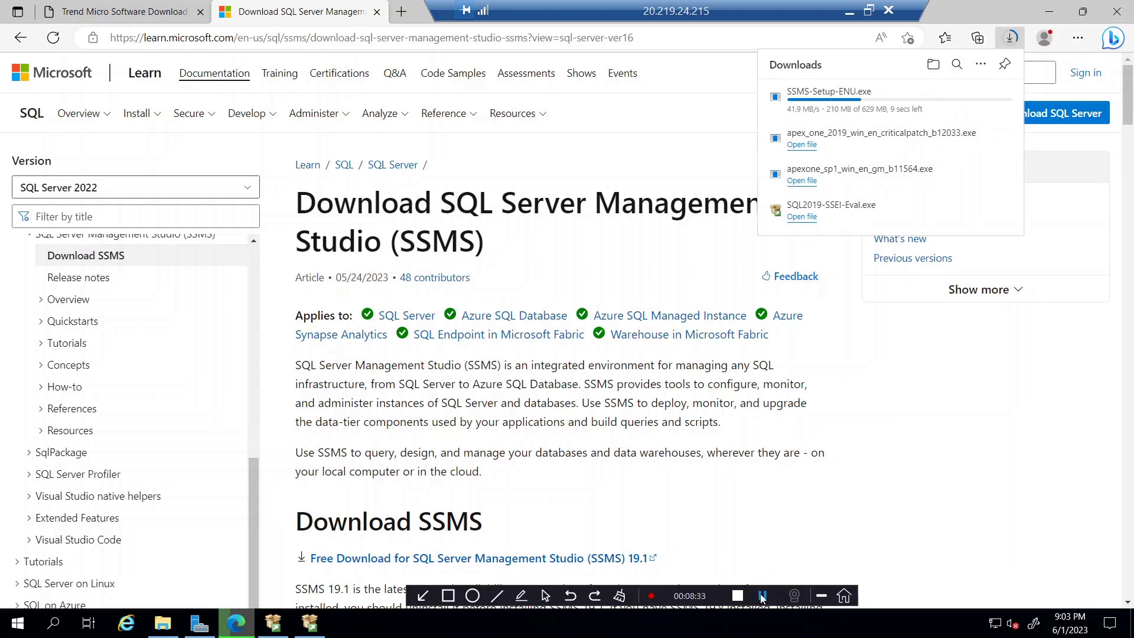
pyautogui.click(1049, 11)
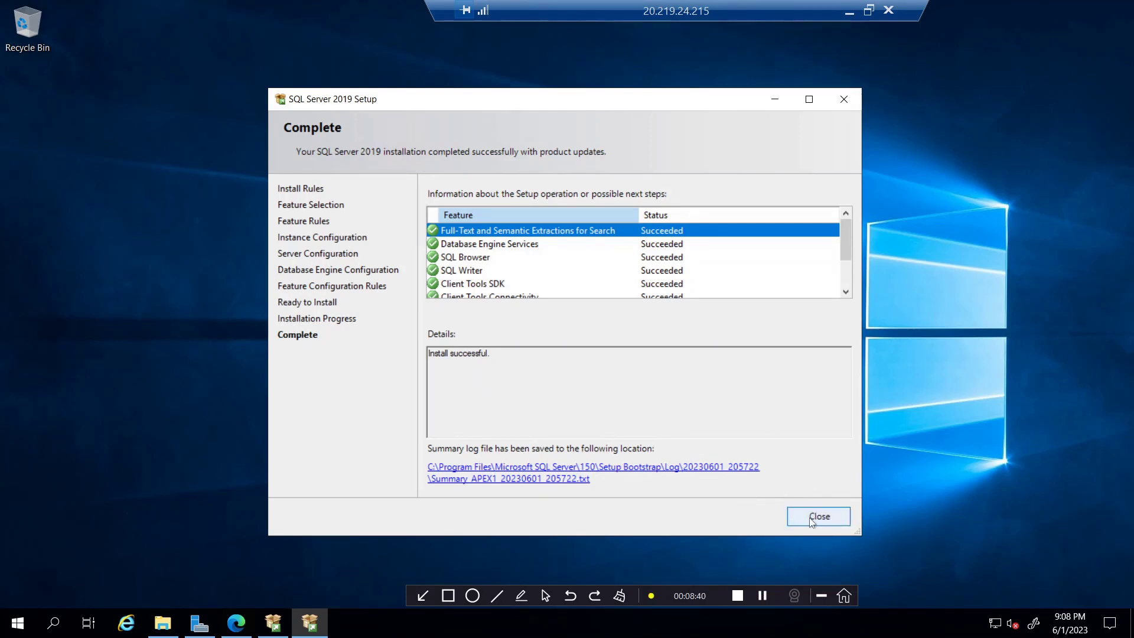
pyautogui.click(828, 522)
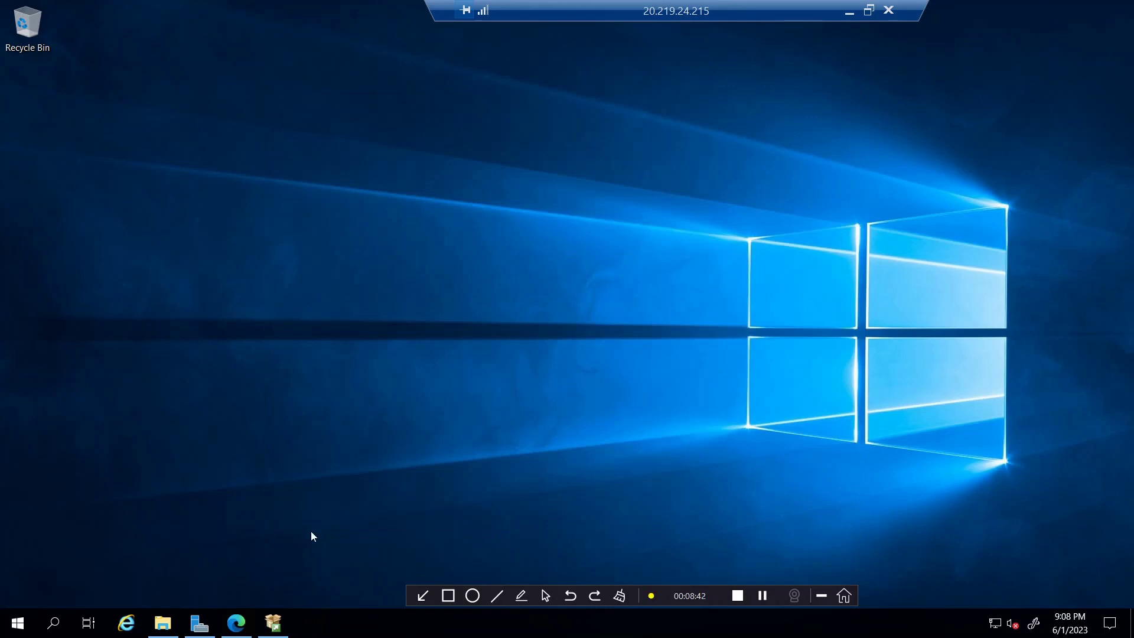
pyautogui.click(163, 624)
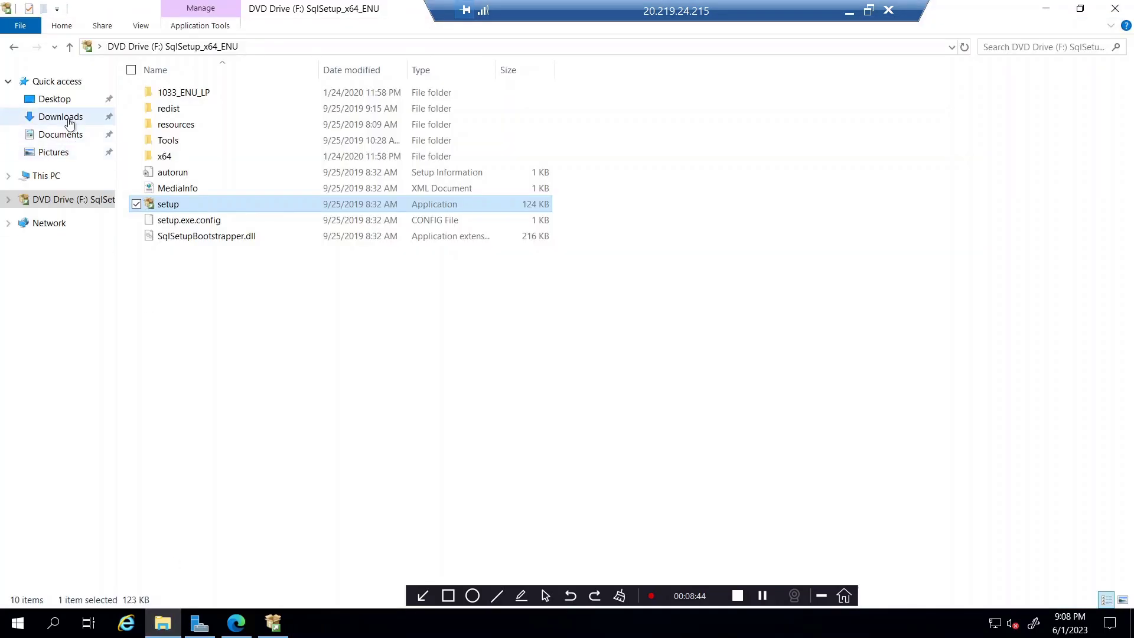
# - Run SSMS-Setup-ENU from the Downloads folder as administrator
pyautogui.click(70, 122)
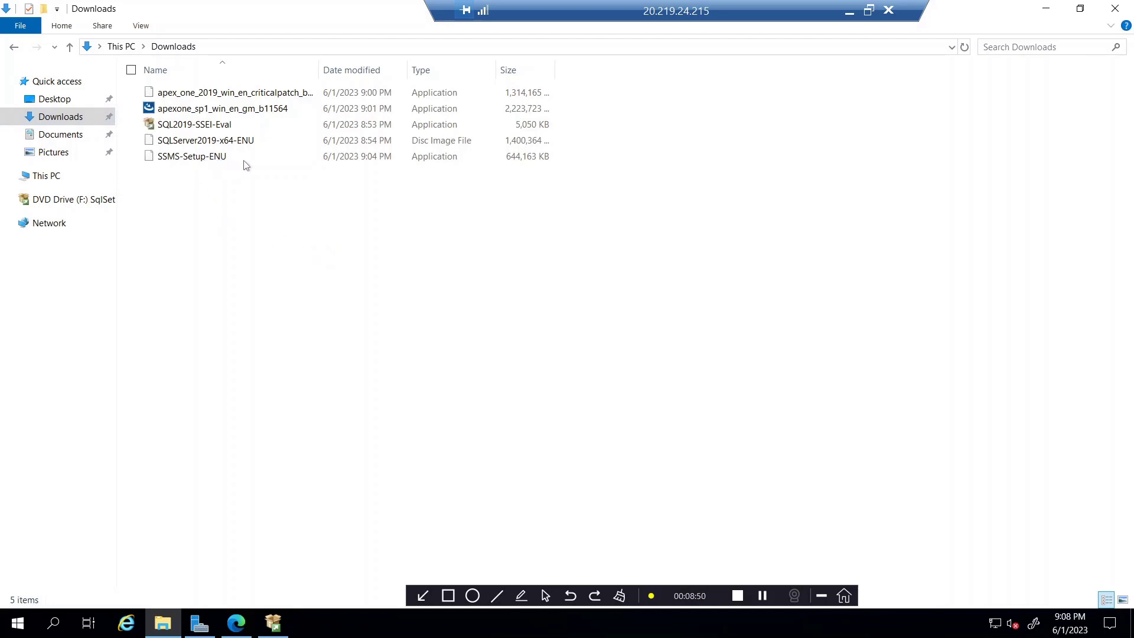
pyautogui.rightClick(207, 159)
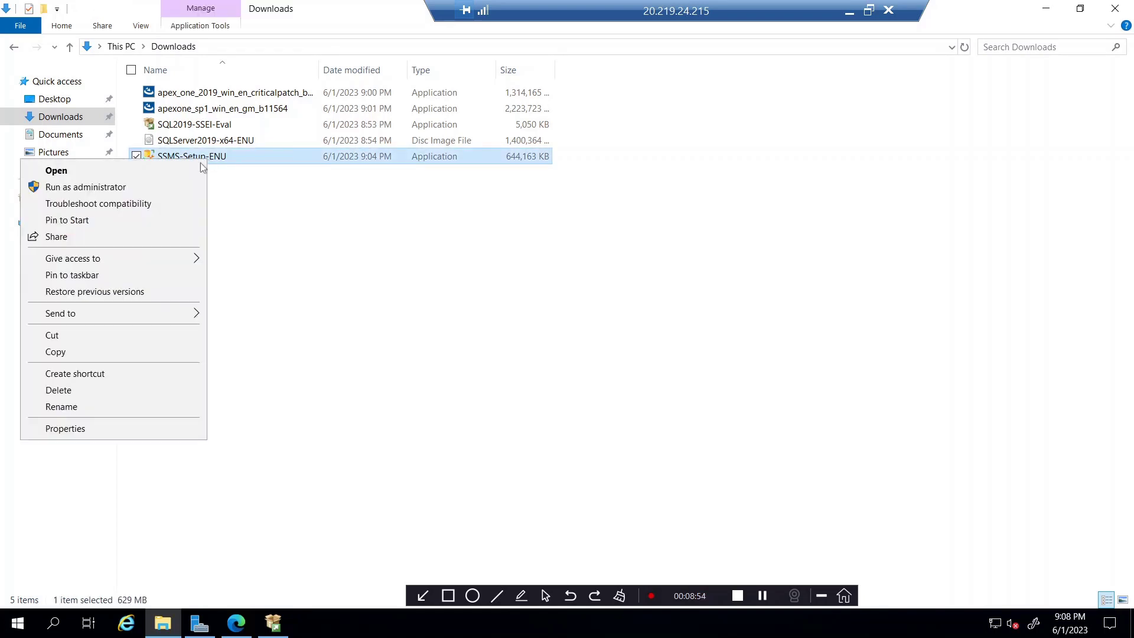
pyautogui.click(168, 188)
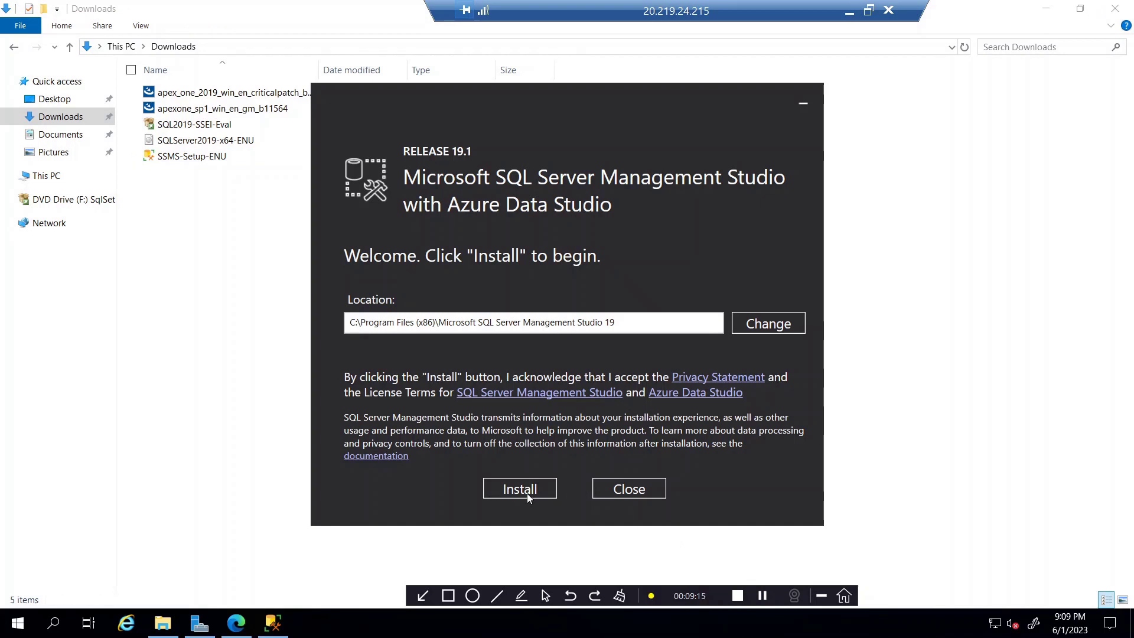
# - Install SQL Server Management Studio 19.1 to its default location
pyautogui.click(527, 494)
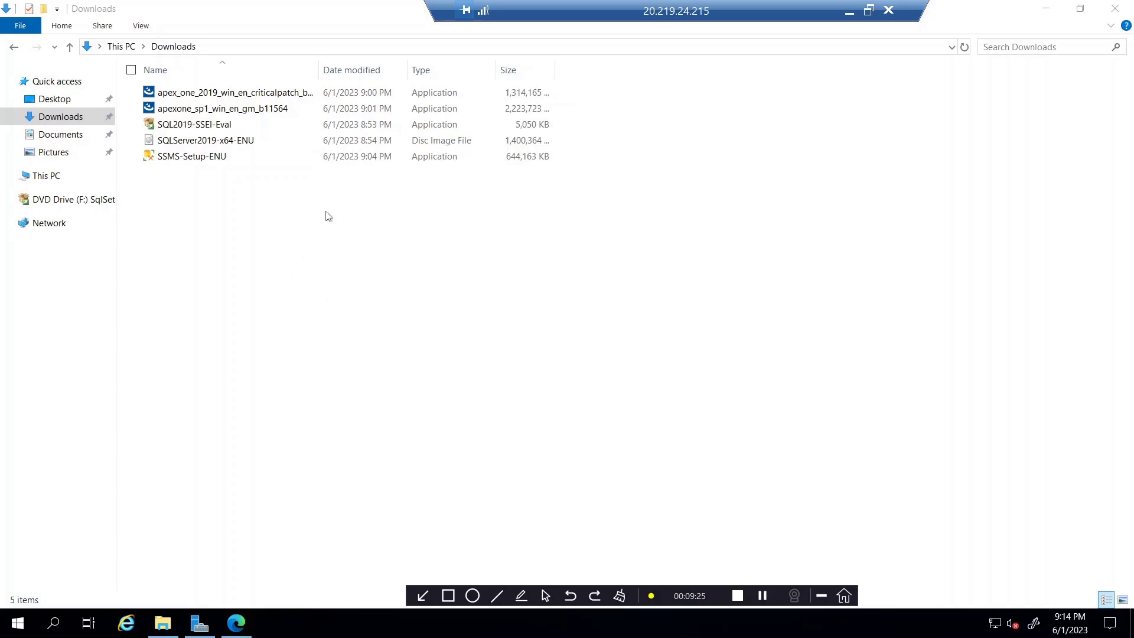
# - Run apexone_sp1_win_en_gm_b11564 as administrator and get past the Apex One welcome page
pyautogui.click(241, 112)
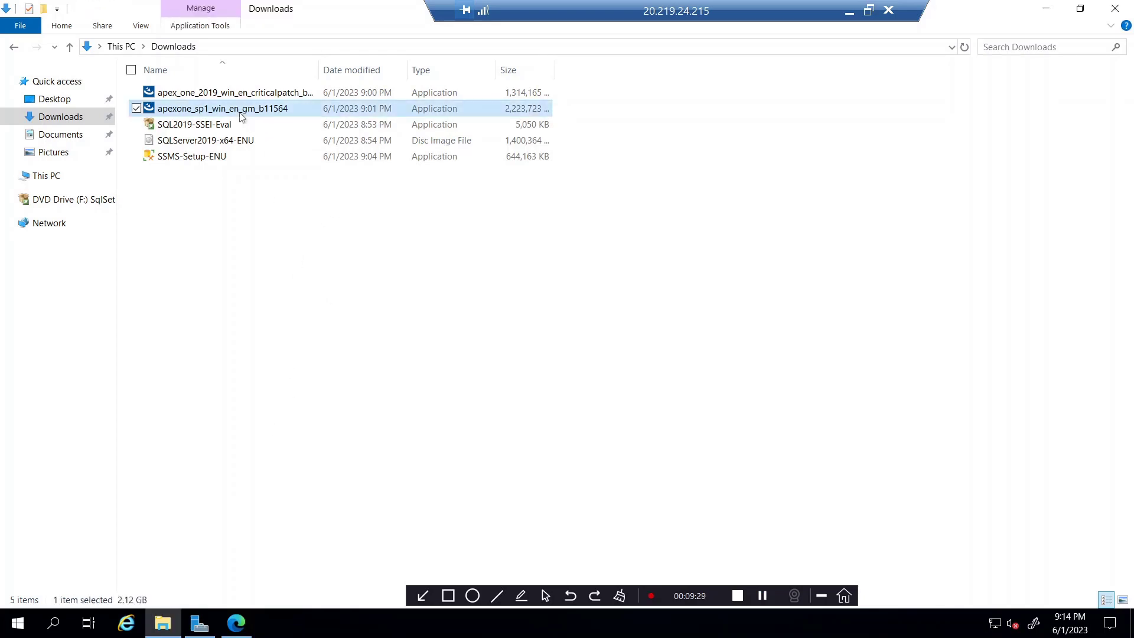
pyautogui.rightClick(243, 117)
pyautogui.click(182, 145)
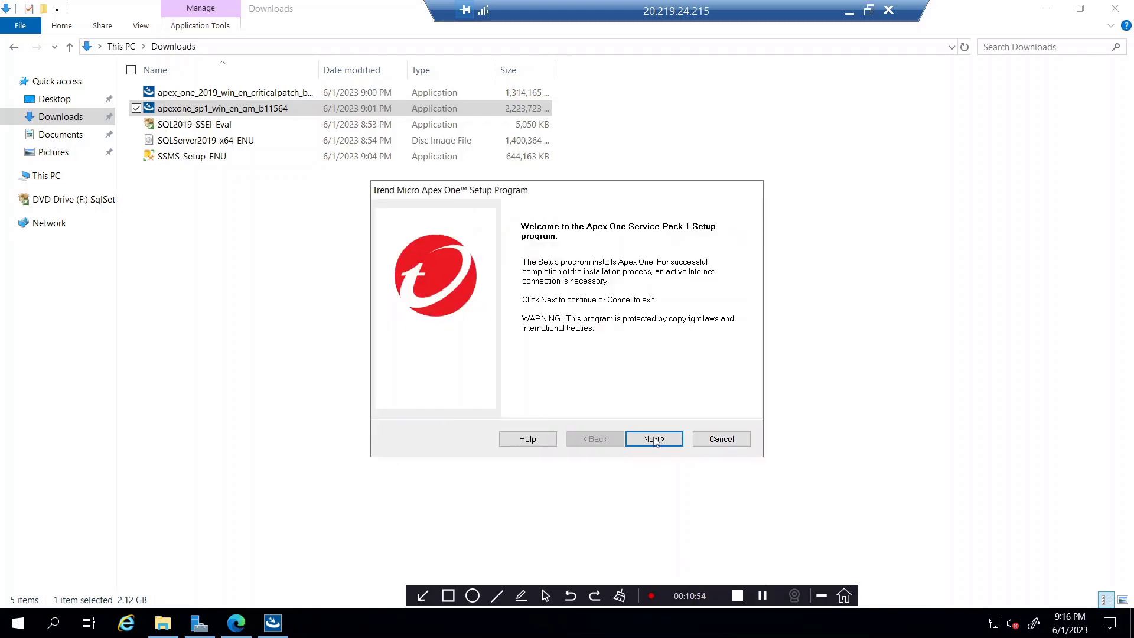
pyautogui.click(654, 439)
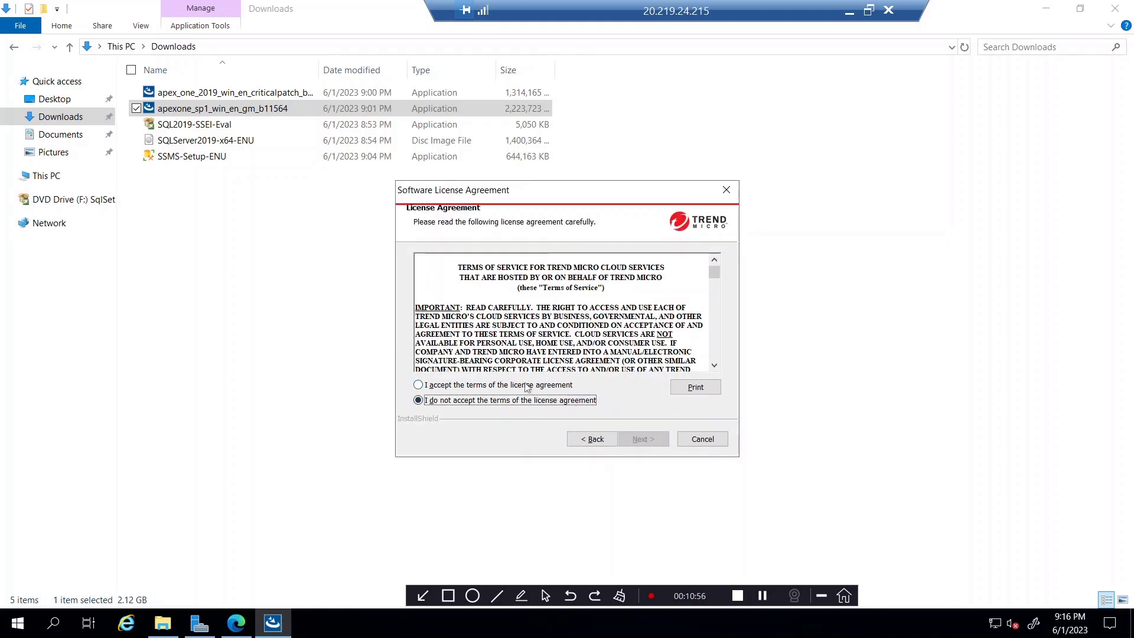
# - Accept the Apex One license, choose not to scan the target endpoint, and use no proxy
pyautogui.click(530, 385)
pyautogui.click(648, 440)
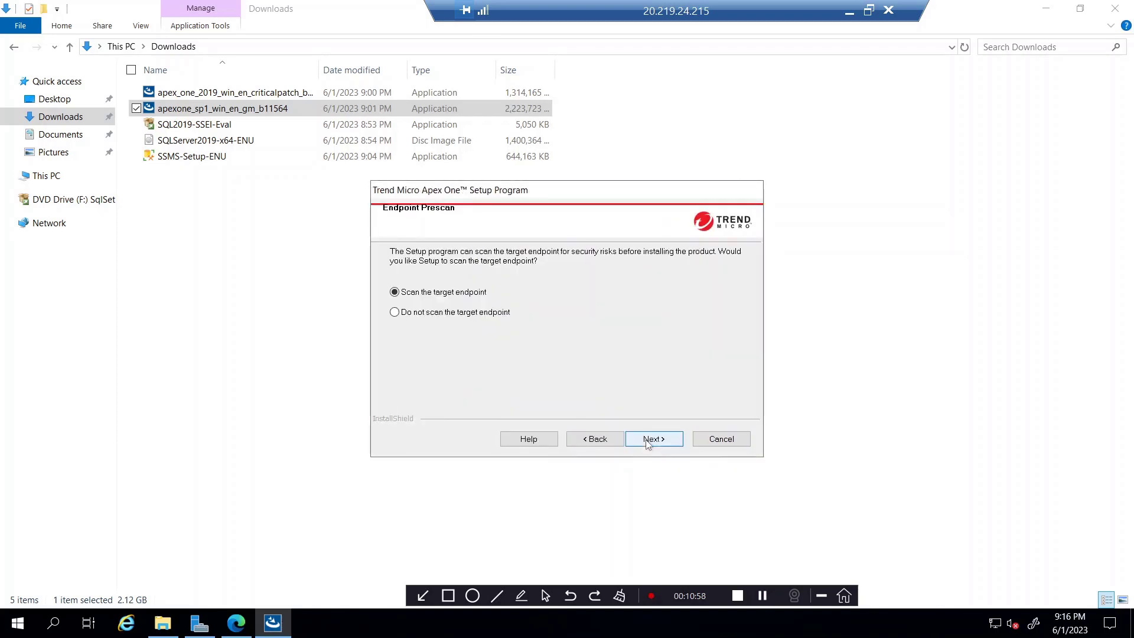
pyautogui.click(420, 319)
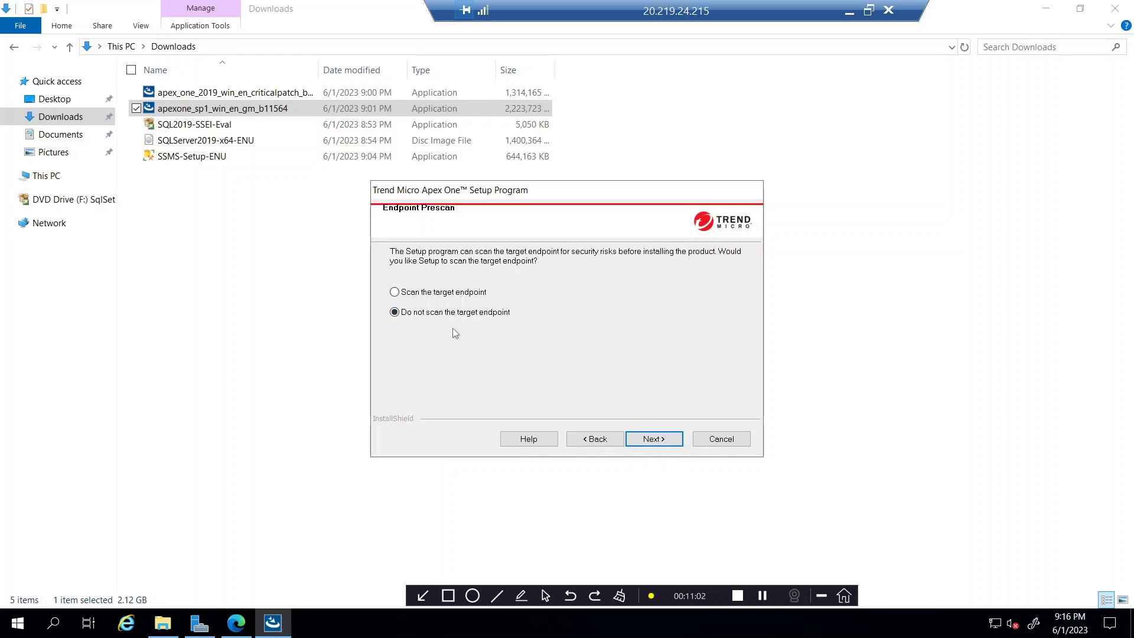
pyautogui.click(660, 443)
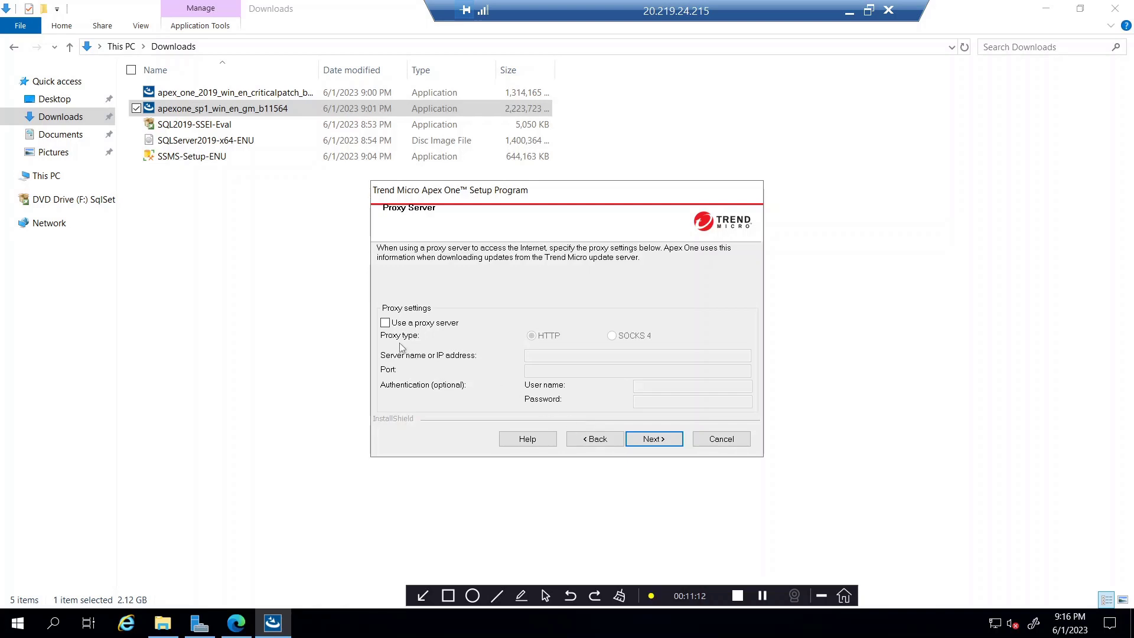
pyautogui.click(654, 439)
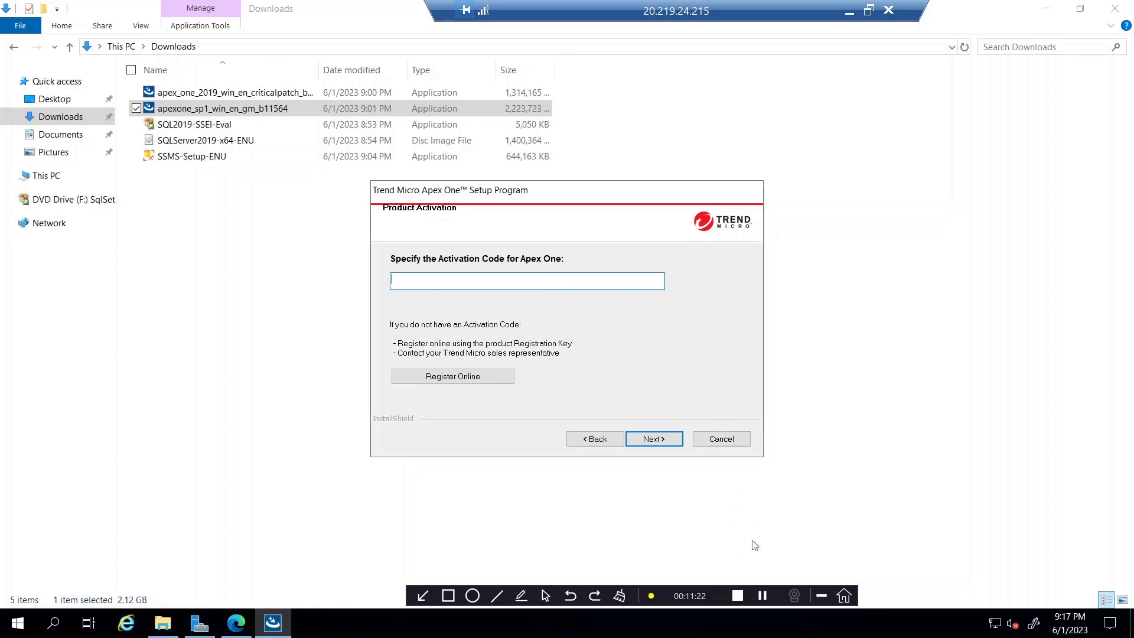
# - Skip the activation code, keep the default install path, and identify the server as host name APEX1
pyautogui.press('Return')
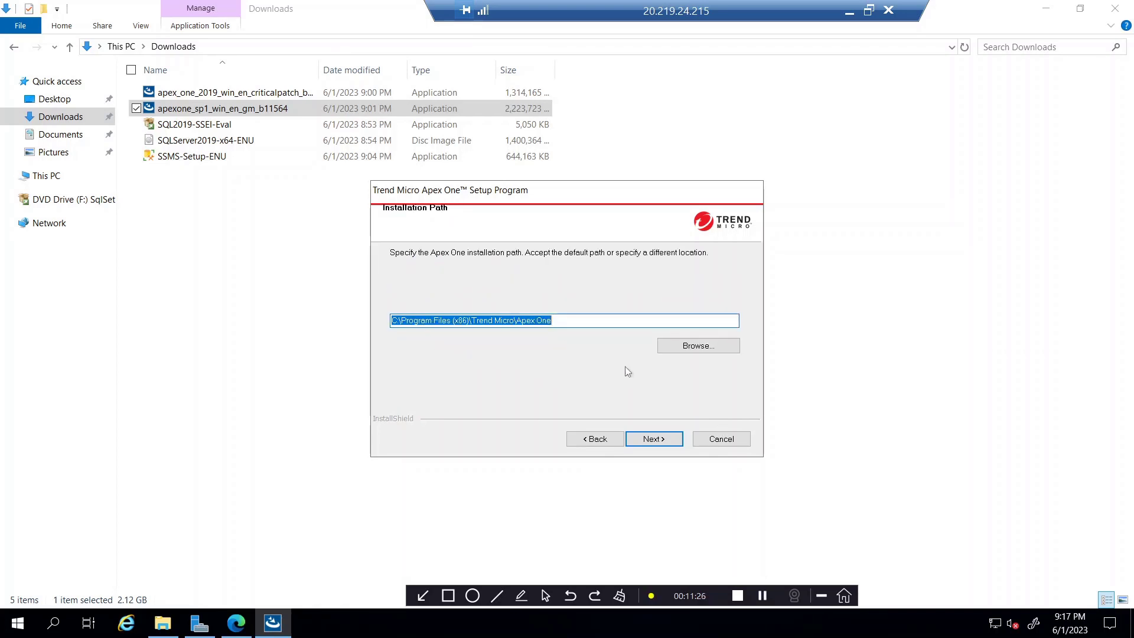
pyautogui.click(655, 441)
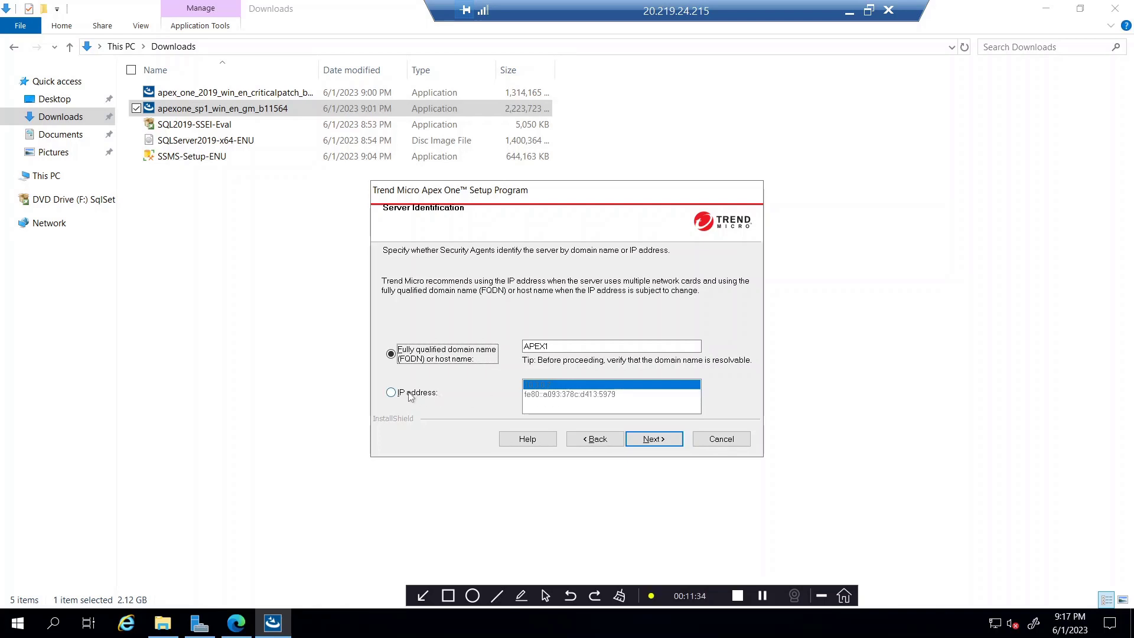
pyautogui.click(567, 346)
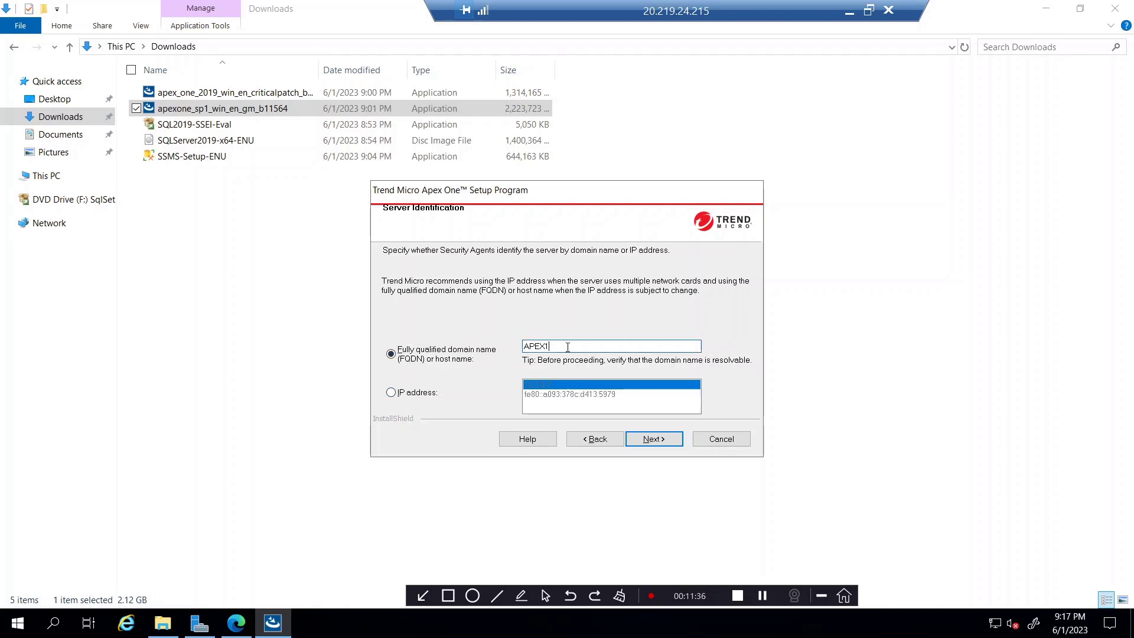
pyautogui.click(419, 391)
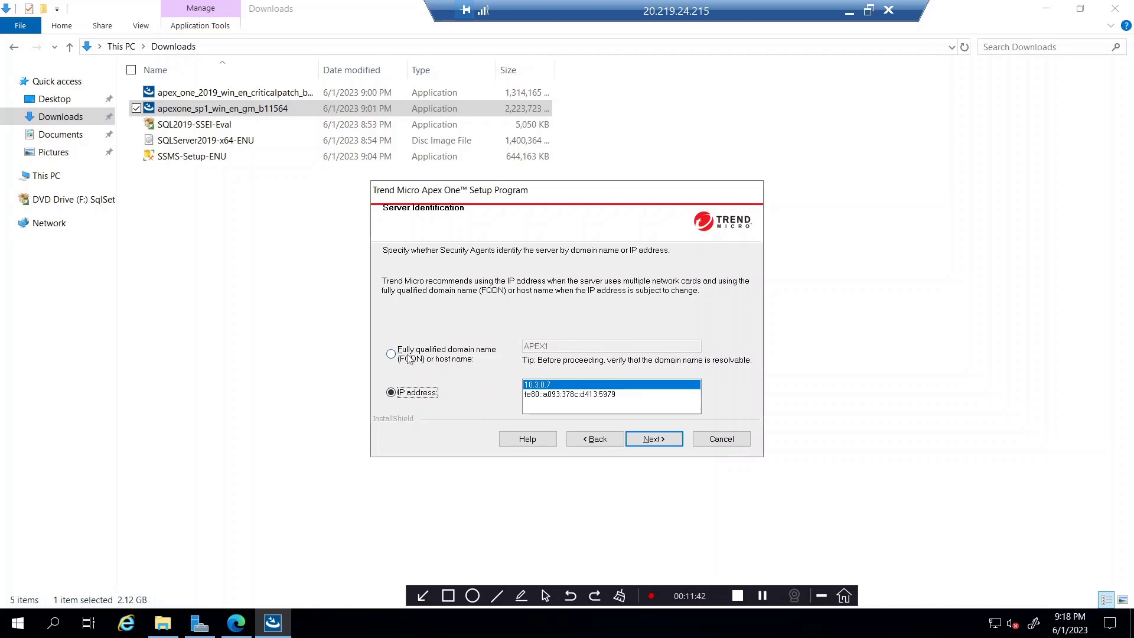
pyautogui.click(411, 358)
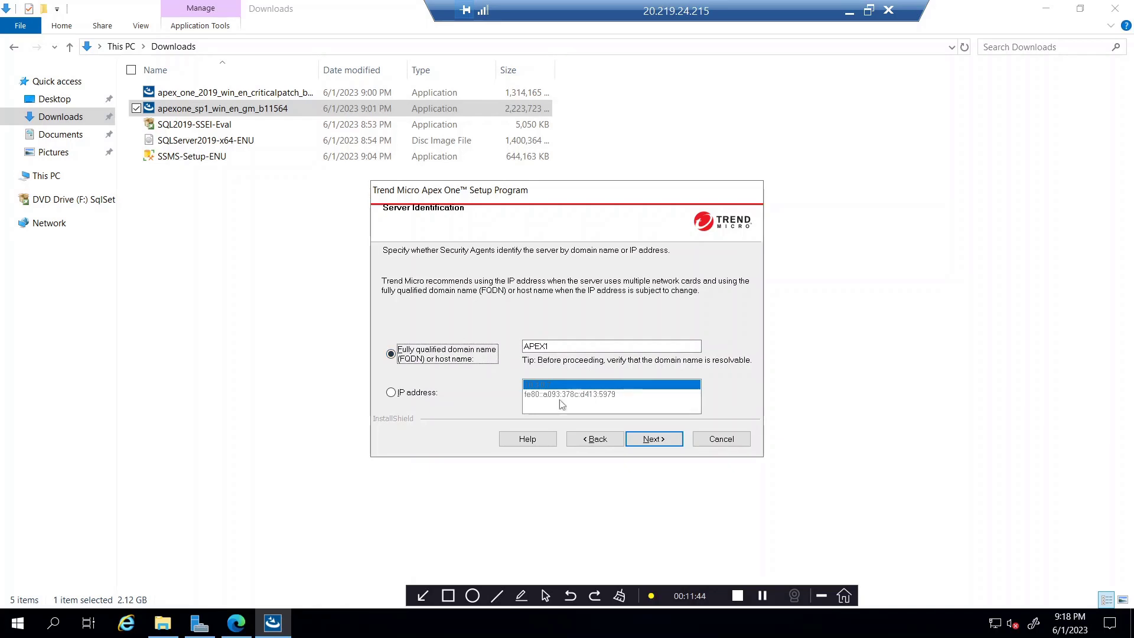
pyautogui.click(653, 439)
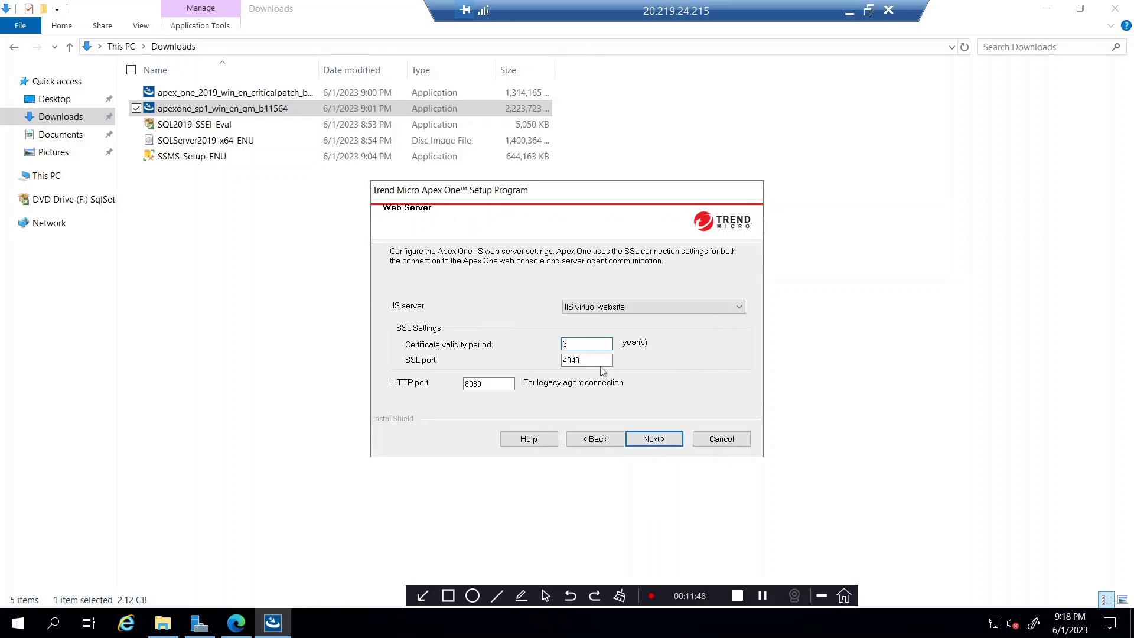
# - Set the certificate validity period to 10 years and leave Endpoint Sensor uninstalled
pyautogui.doubleClick(572, 348)
pyautogui.write('10')
pyautogui.click(651, 443)
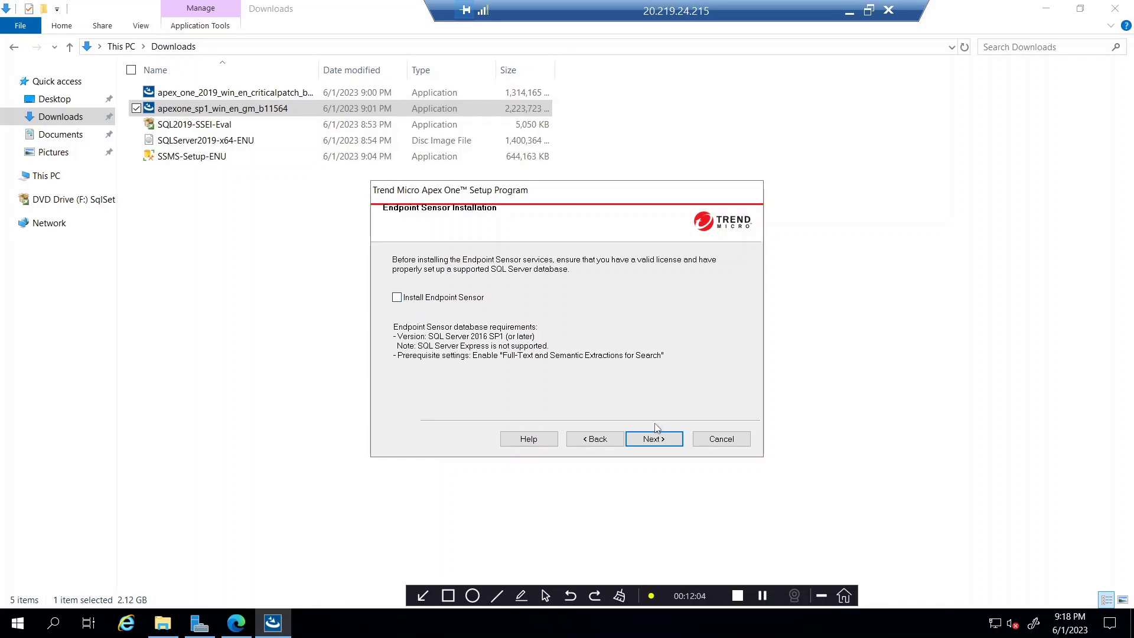
pyautogui.click(655, 442)
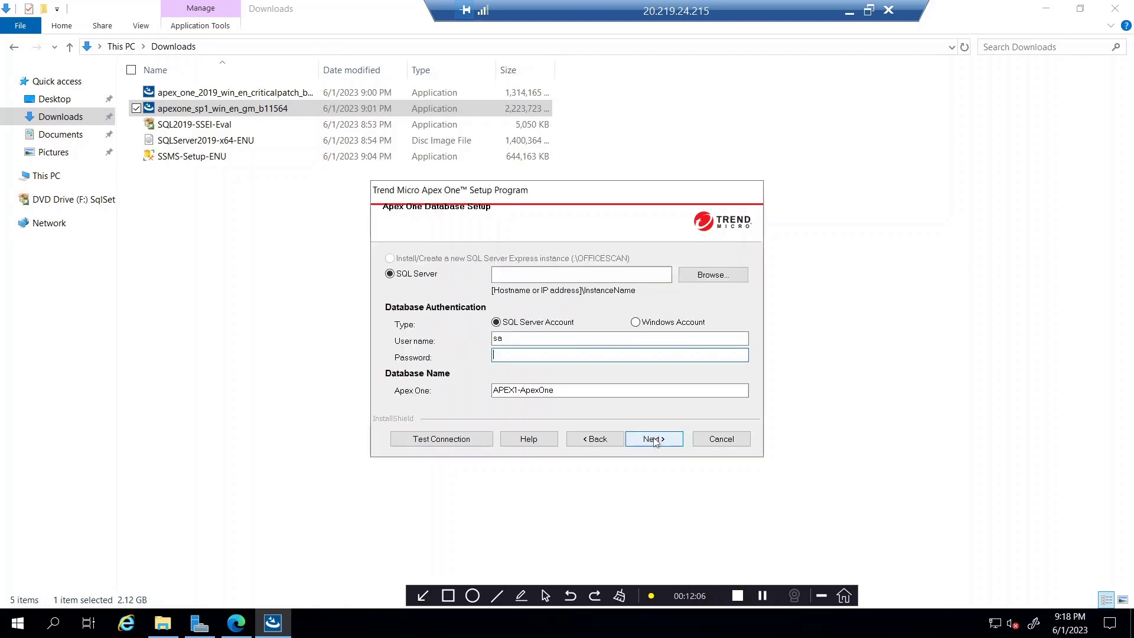
# - Point the Apex One database at the (local) SQL Server instance using the sa password
pyautogui.click(522, 357)
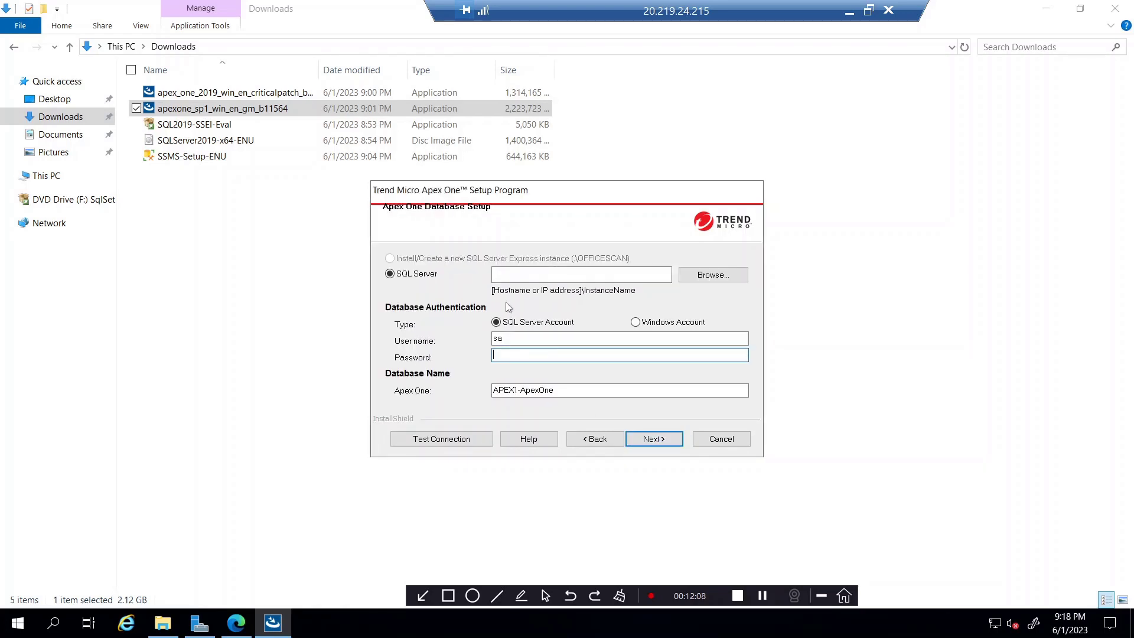
pyautogui.click(723, 278)
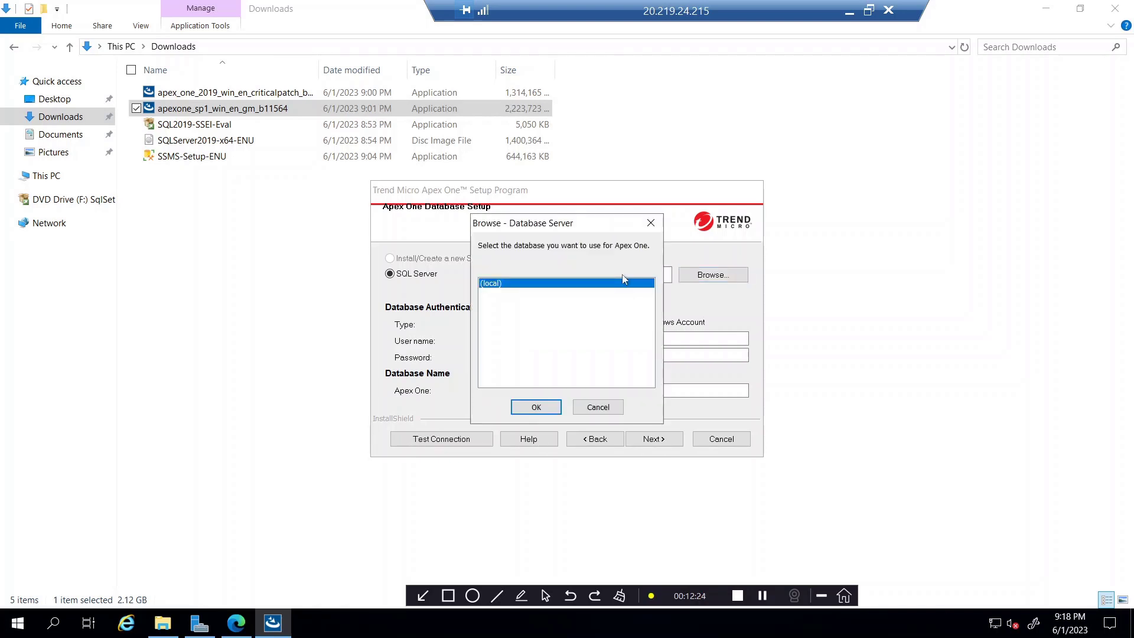
pyautogui.click(537, 406)
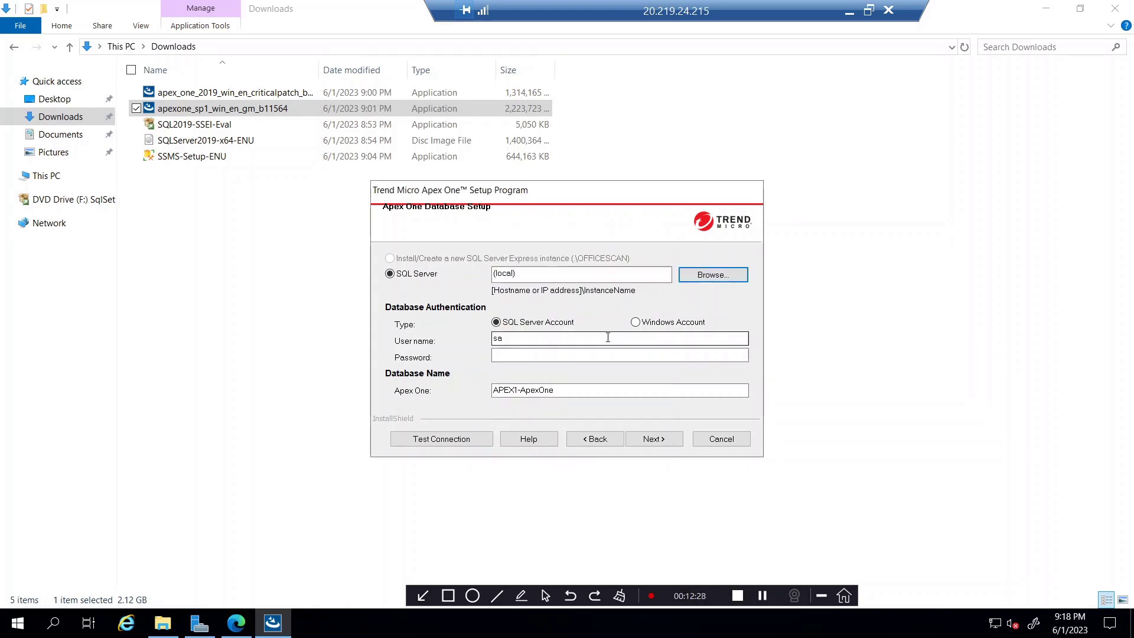
pyautogui.click(521, 355)
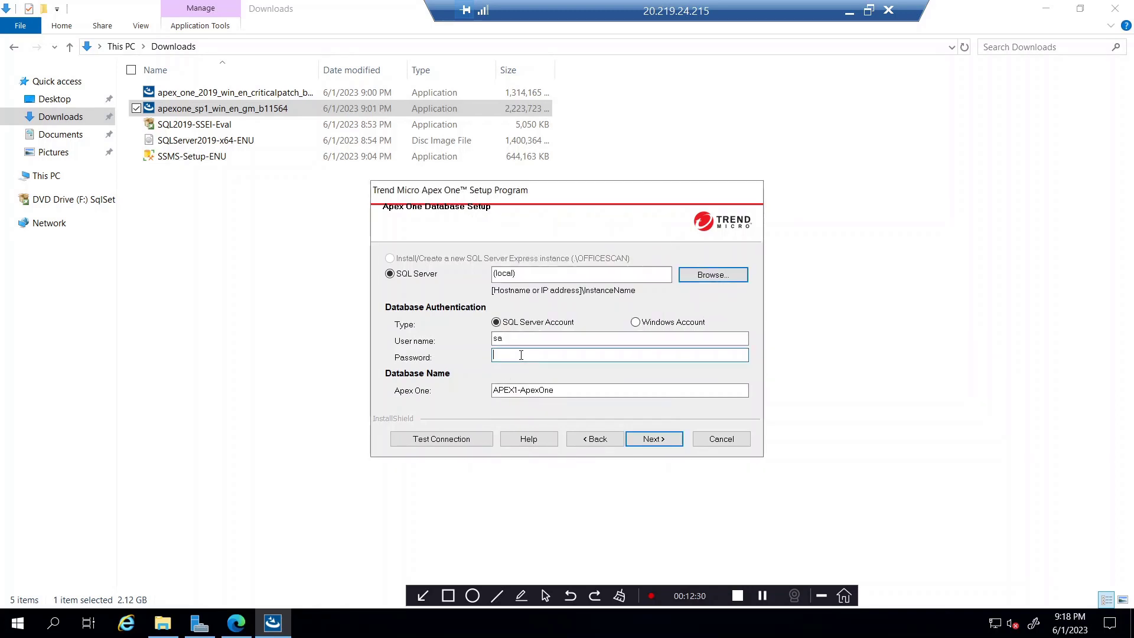
pyautogui.write('***')
pyautogui.click(665, 441)
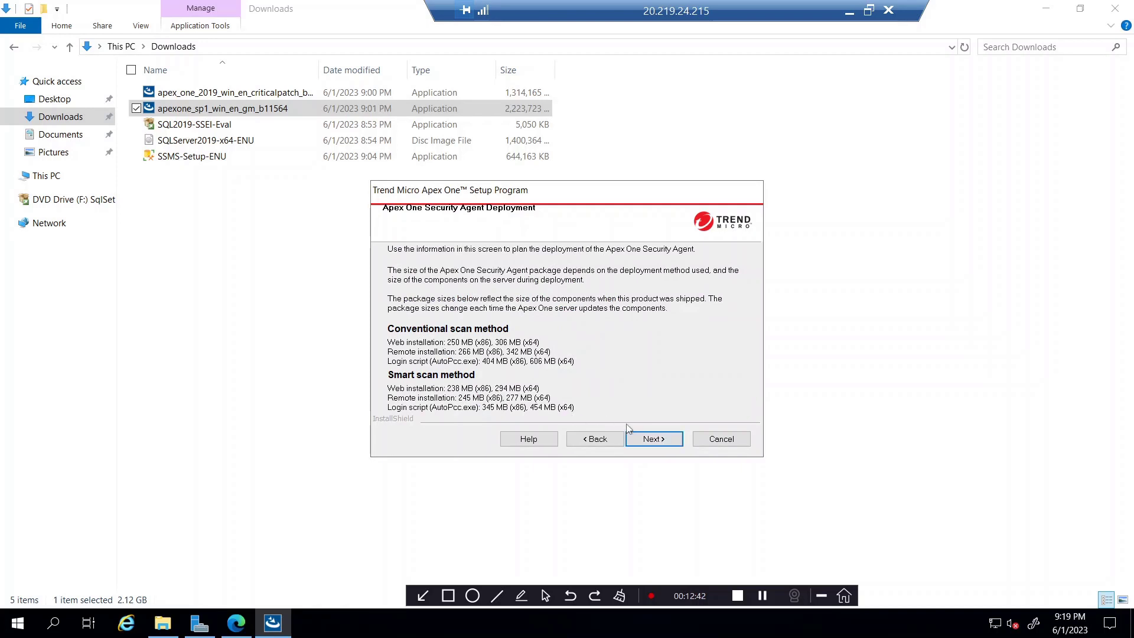
# - Keep the integrated Smart Protection Server, install the agent on the server, and disable Smart Feedback
pyautogui.click(651, 441)
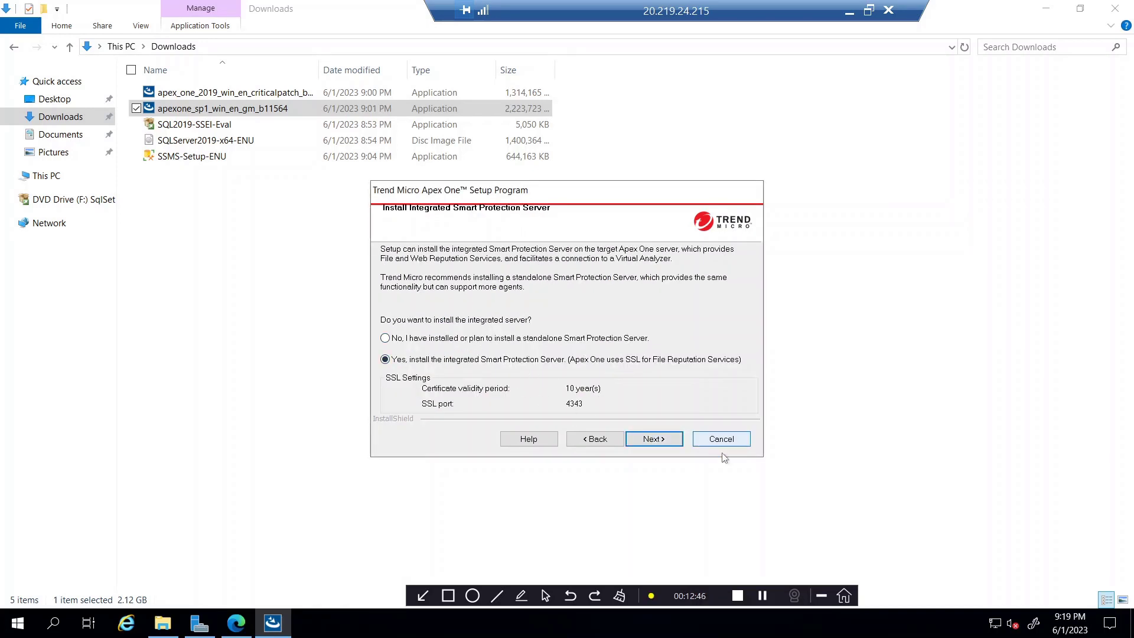
pyautogui.click(661, 442)
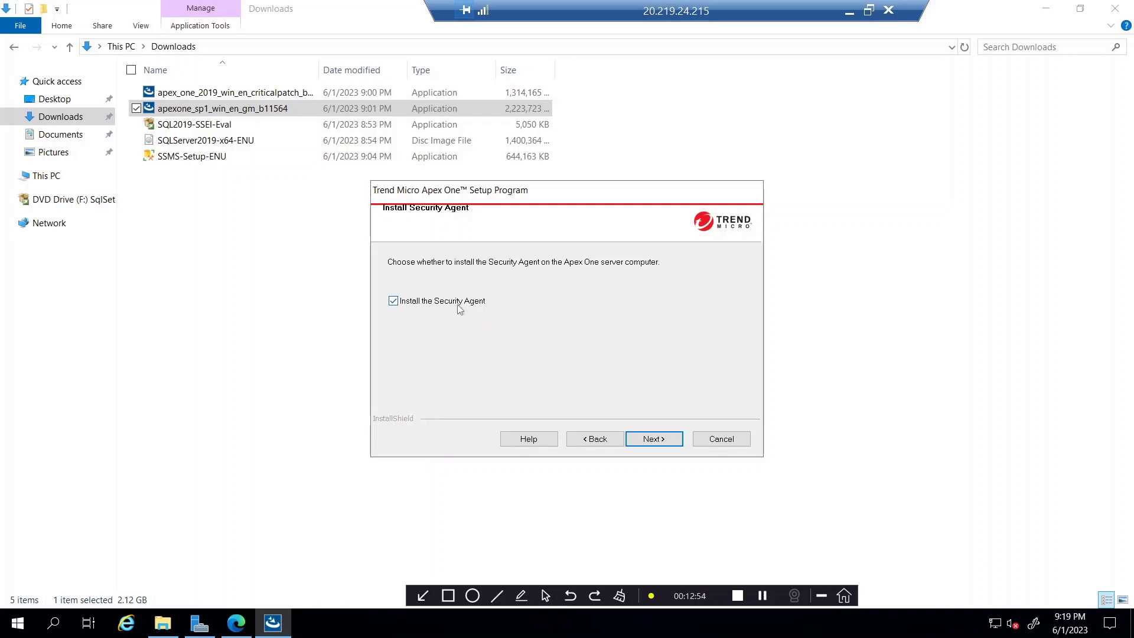
pyautogui.click(654, 439)
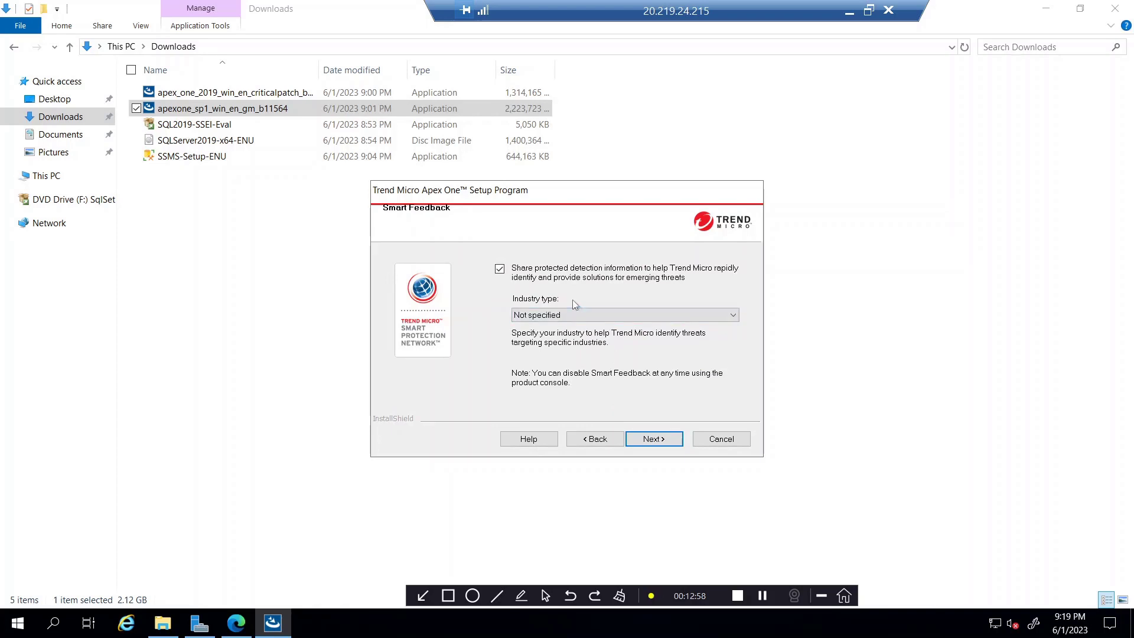
pyautogui.click(500, 269)
pyautogui.click(653, 438)
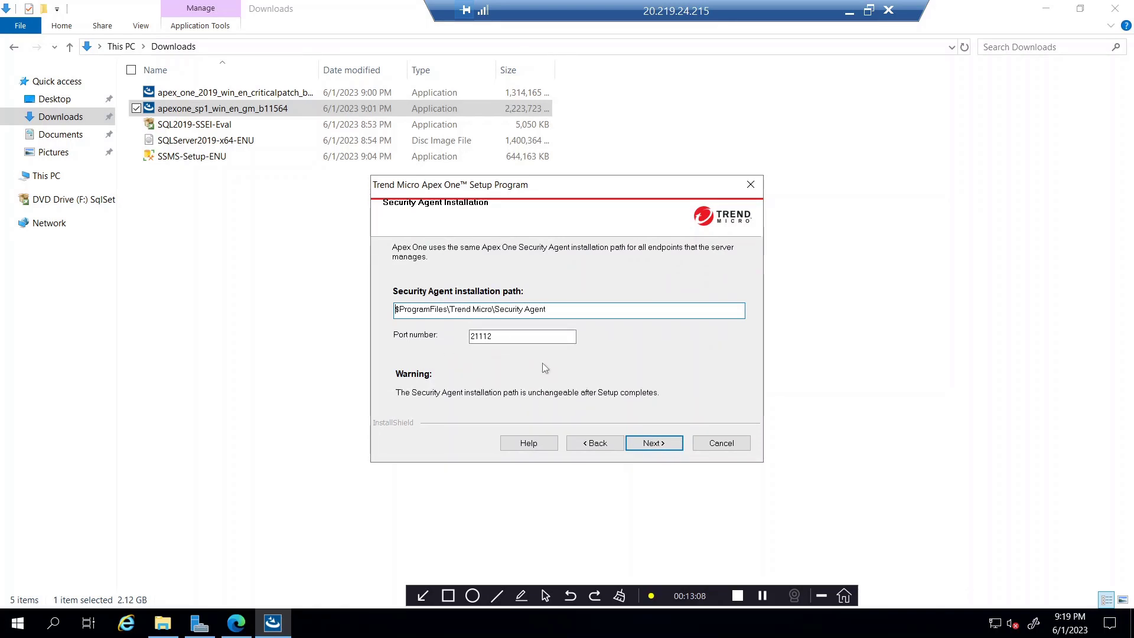
# - Accept the default agent path, enable 4-week spyware assessment mode, and keep web reputation defaults
pyautogui.click(654, 443)
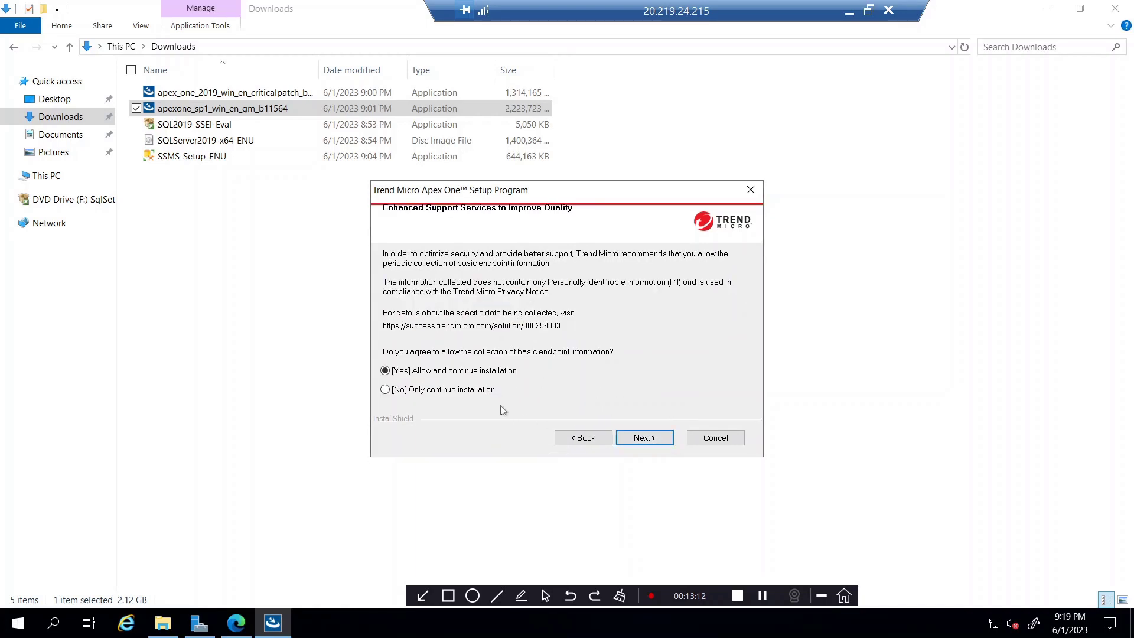
pyautogui.click(647, 443)
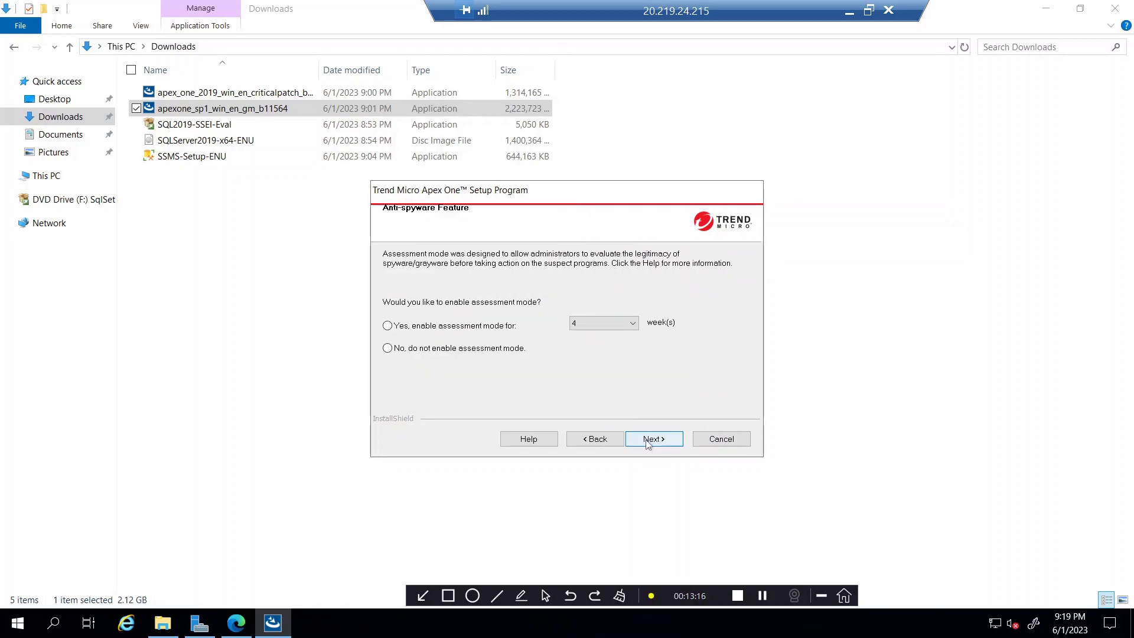
pyautogui.click(430, 327)
pyautogui.click(632, 329)
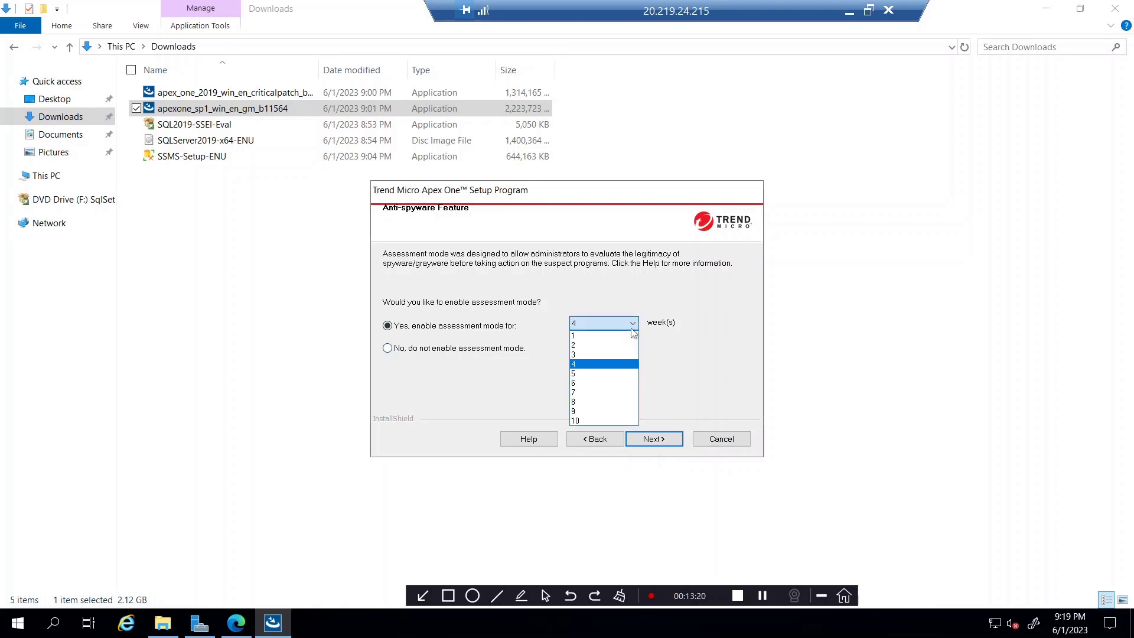
pyautogui.click(544, 374)
pyautogui.click(651, 439)
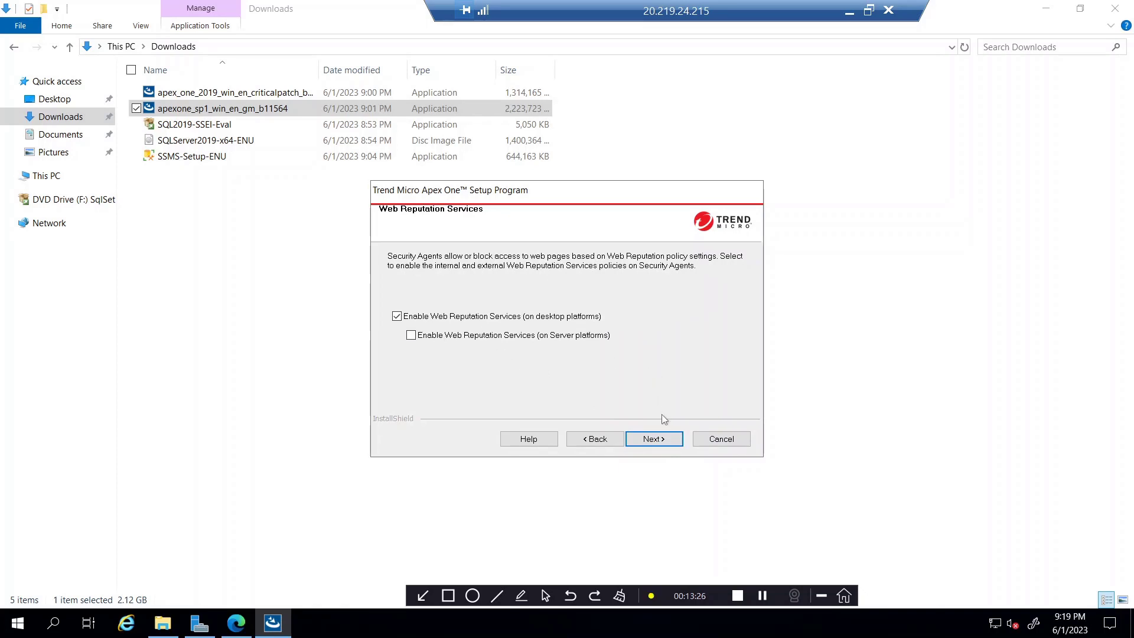
pyautogui.click(670, 443)
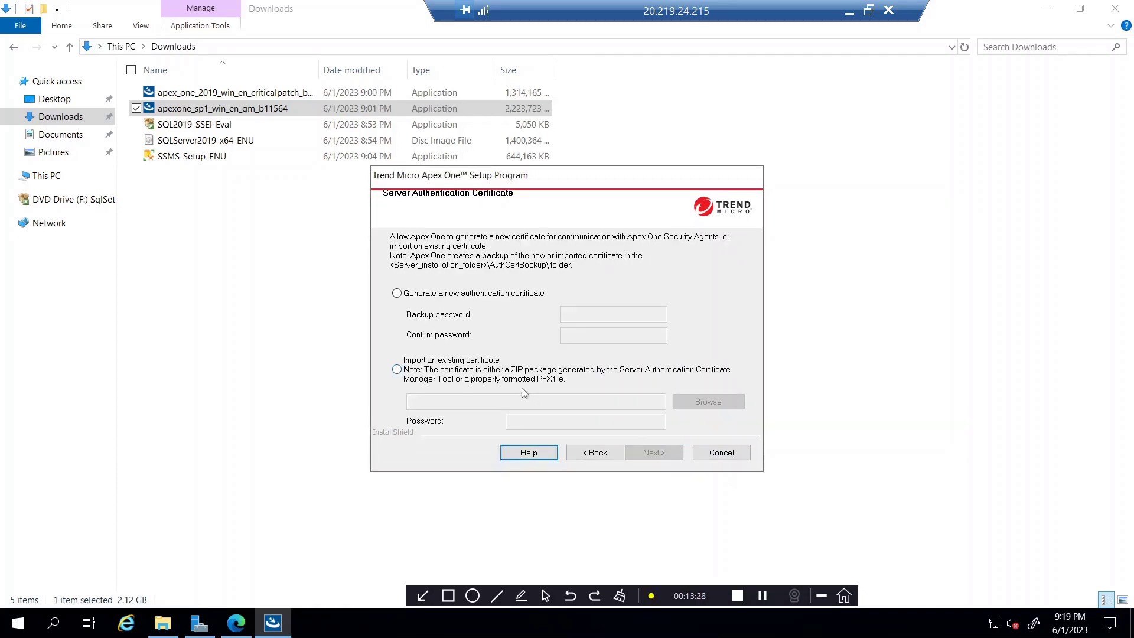
# - Generate a new authentication certificate and enter and confirm its backup password
pyautogui.click(428, 293)
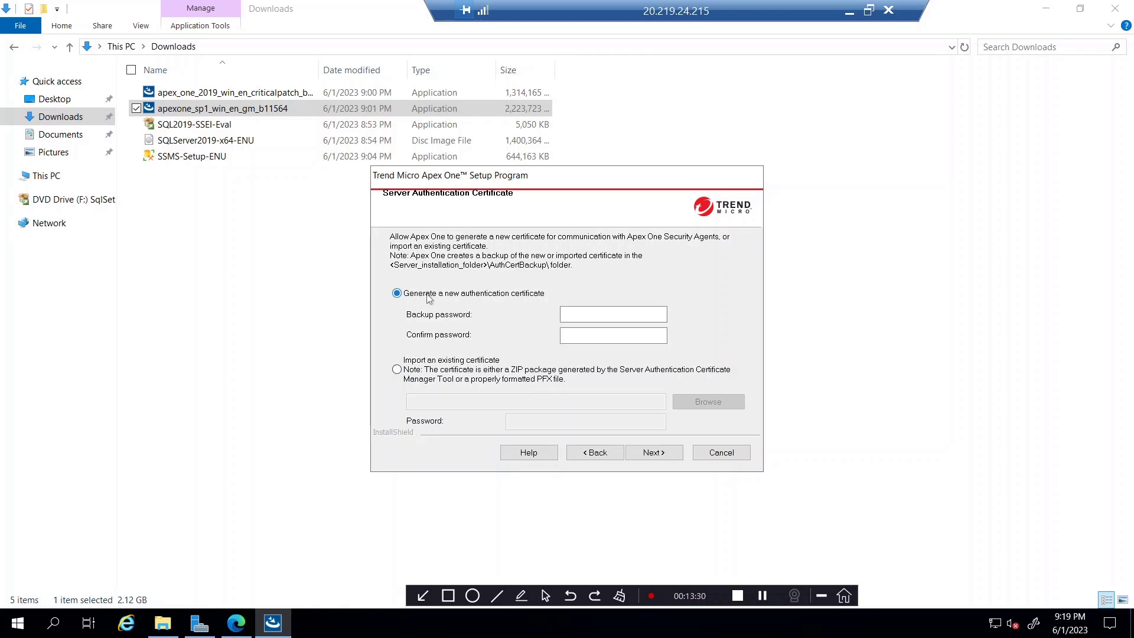
pyautogui.click(596, 319)
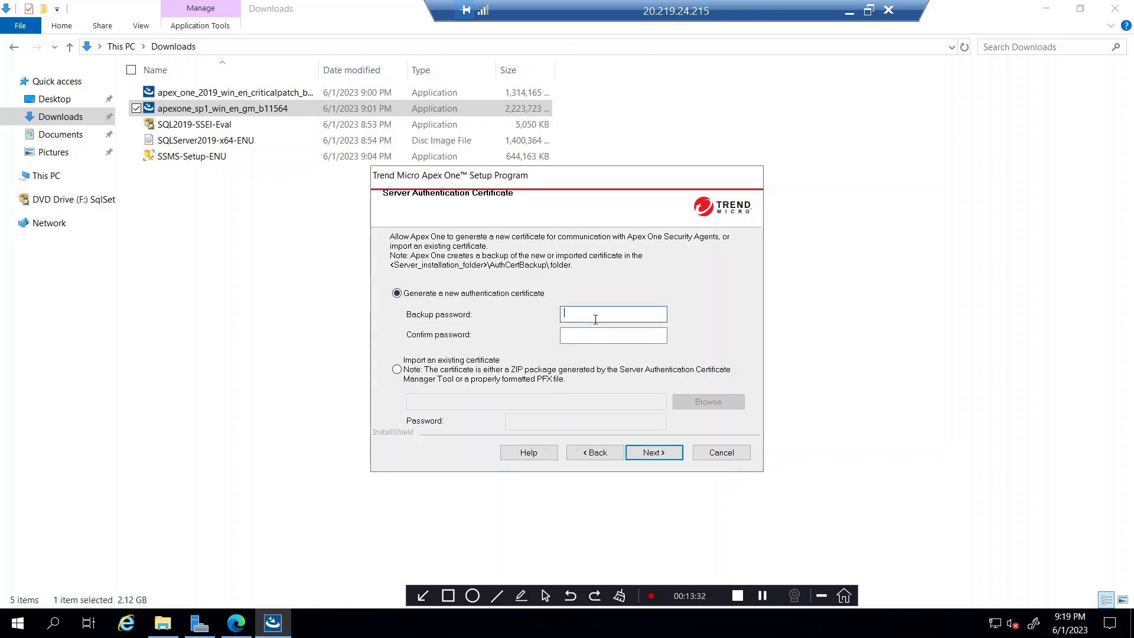
pyautogui.write('***')
pyautogui.write('*')
pyautogui.write('***')
pyautogui.press('Tab')
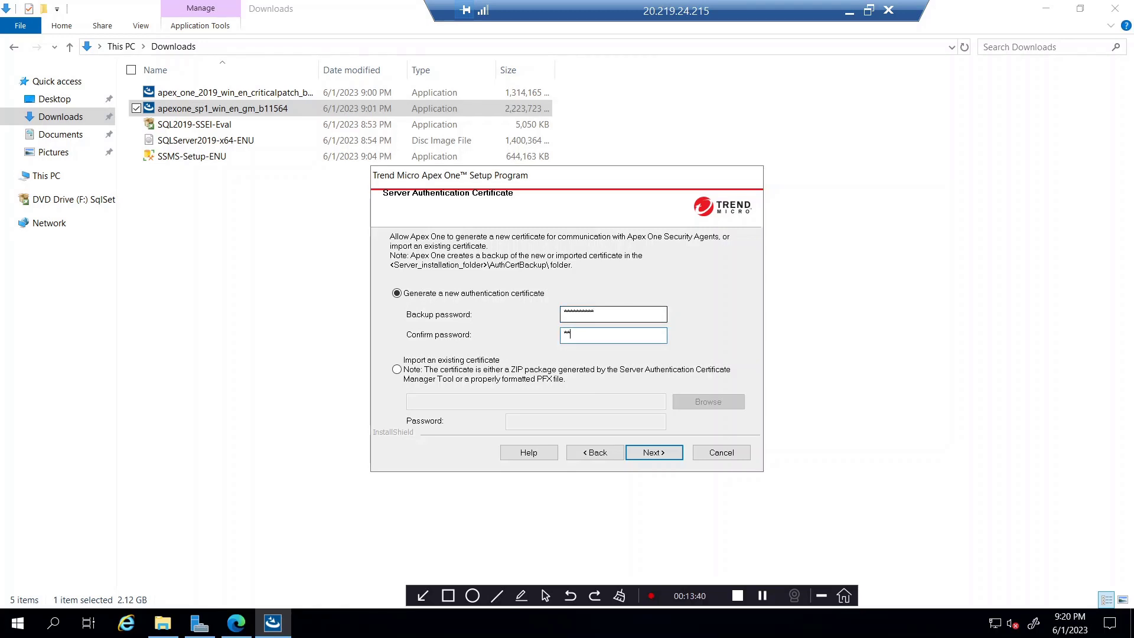
pyautogui.write('****')
pyautogui.click(651, 454)
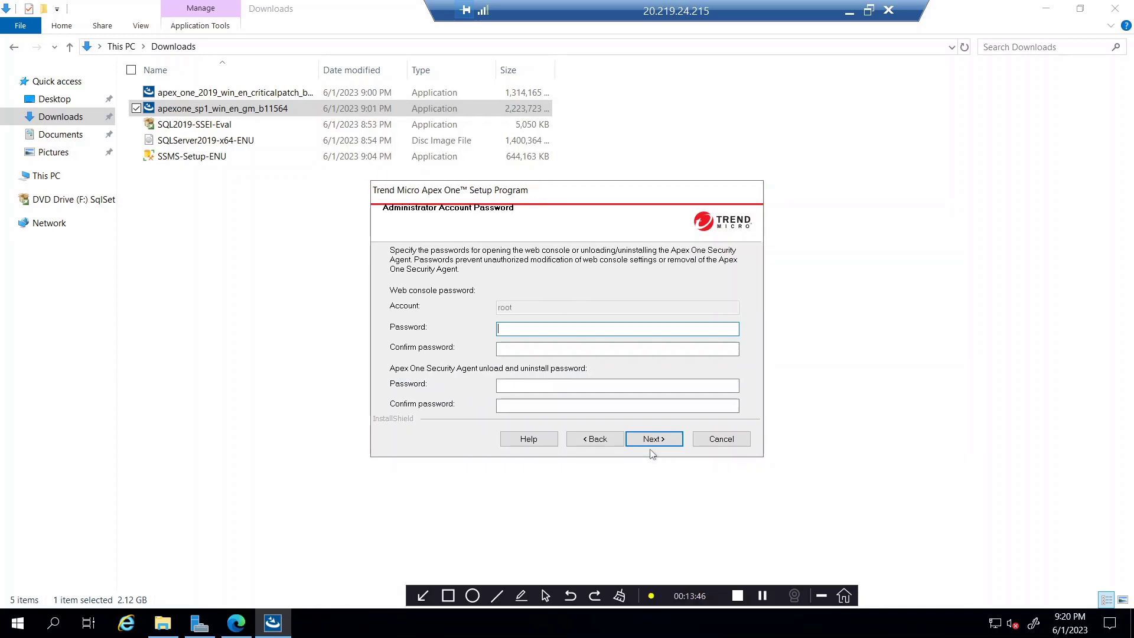
pyautogui.write('*')
pyautogui.write('**')
pyautogui.write('**')
# - Fill in the console and agent uninstall passwords, retyping the agent confirmation, and submit them
pyautogui.press('Tab')
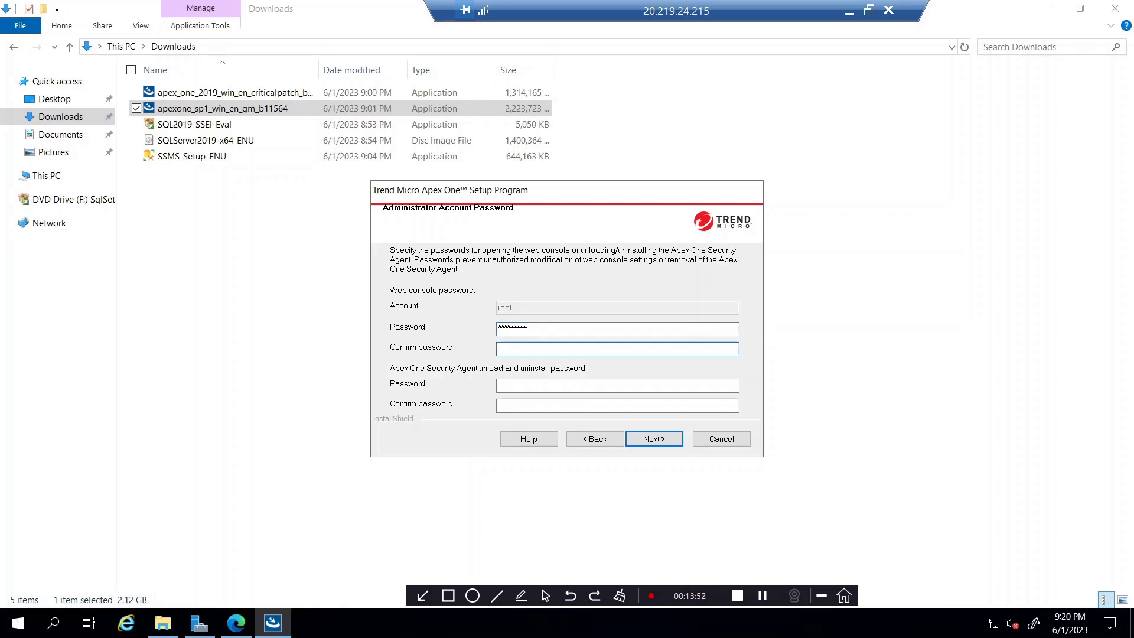
pyautogui.write('*****')
pyautogui.write('*')
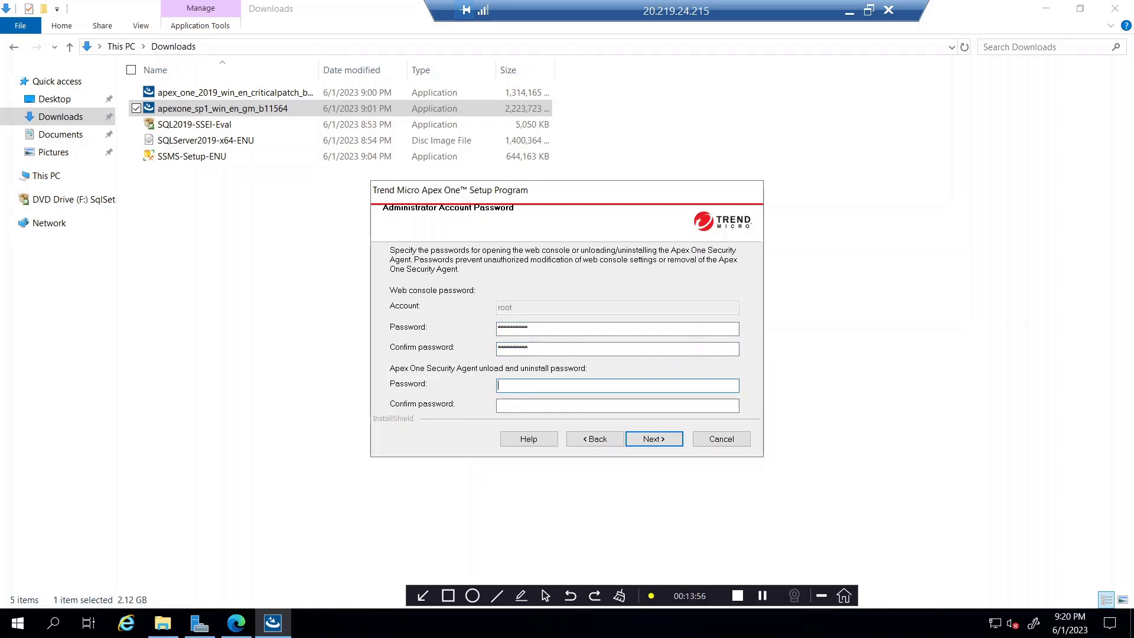
pyautogui.write('**')
pyautogui.press('Tab')
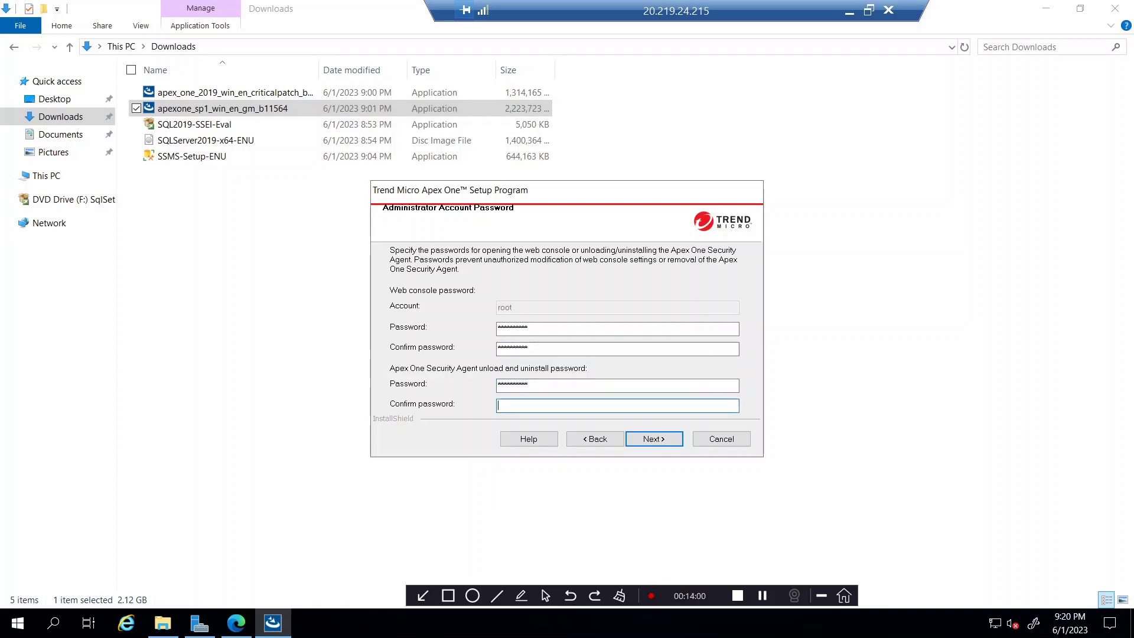
pyautogui.write('***')
pyautogui.press('BackSpace')
pyautogui.press('BackSpace')
pyautogui.press('BackSpace')
pyautogui.write('***')
pyautogui.click(653, 440)
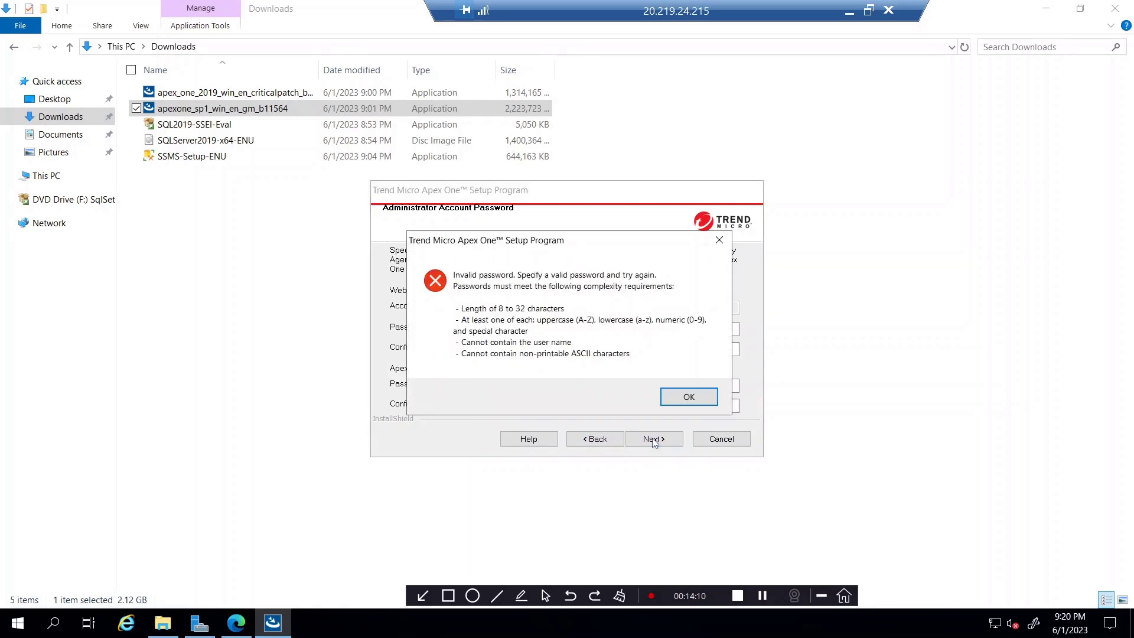
# - Re-enter all four console and agent unload passwords, accepting one password for both
pyautogui.click(686, 398)
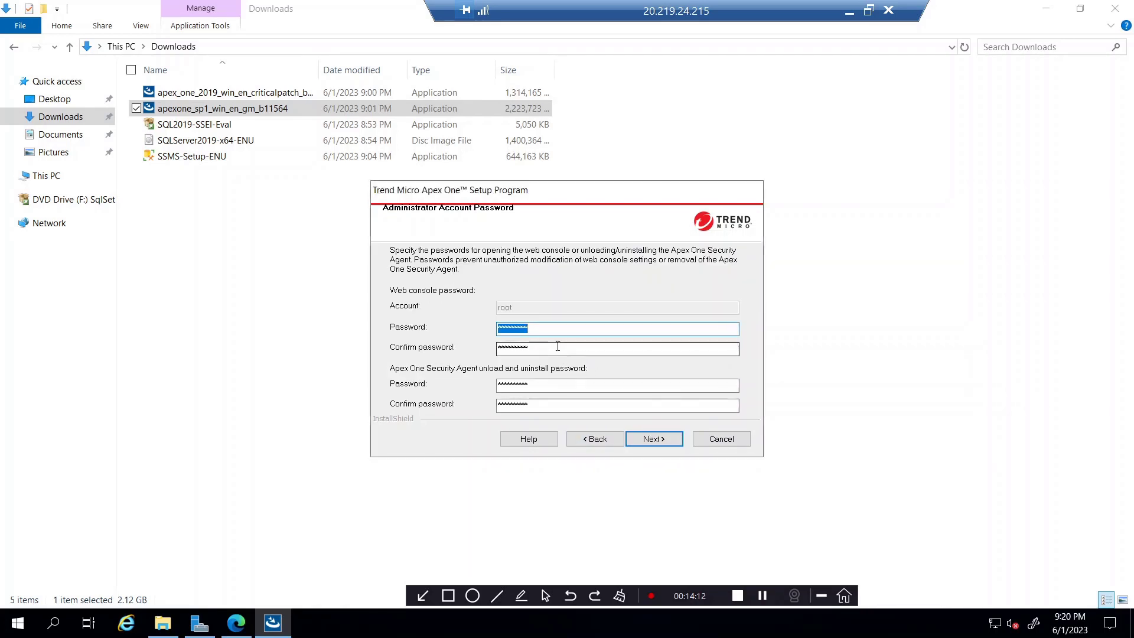
pyautogui.write('***')
pyautogui.write('***')
pyautogui.press('Tab')
pyautogui.write('*')
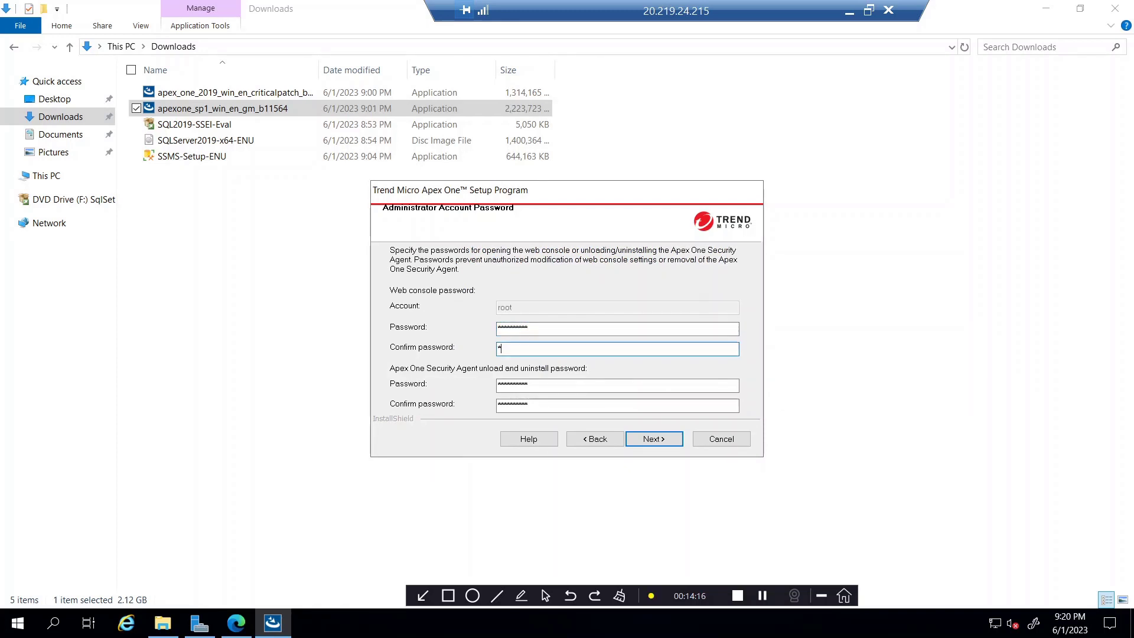
pyautogui.write('****')
pyautogui.press('BackSpace')
pyautogui.press('BackSpace')
pyautogui.press('BackSpace')
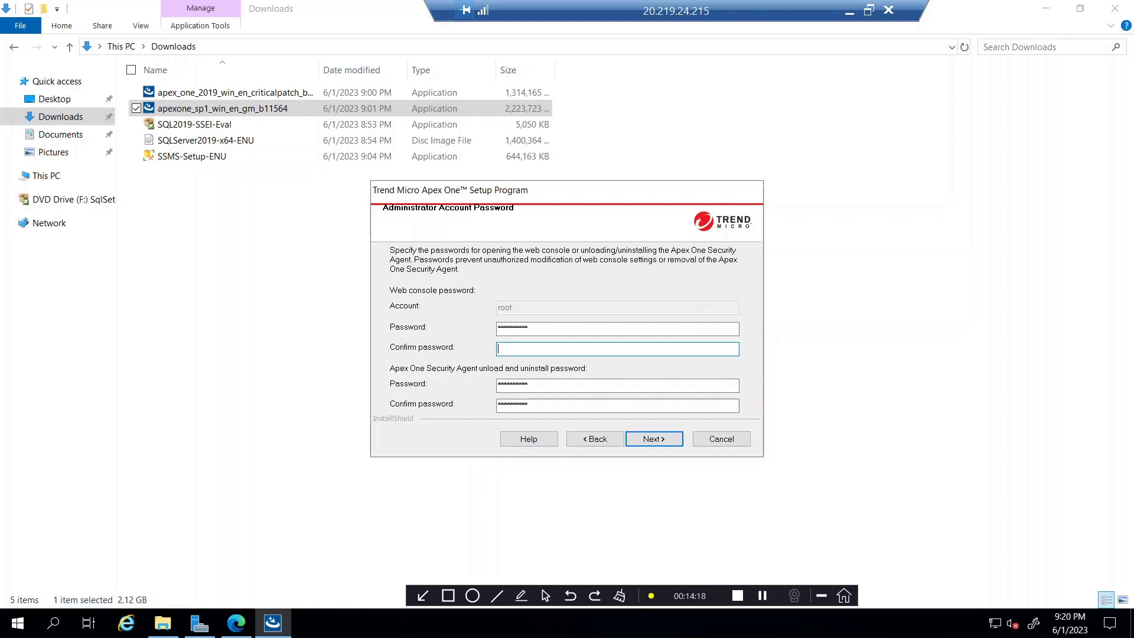
pyautogui.write('****')
pyautogui.write('****')
pyautogui.press('Tab')
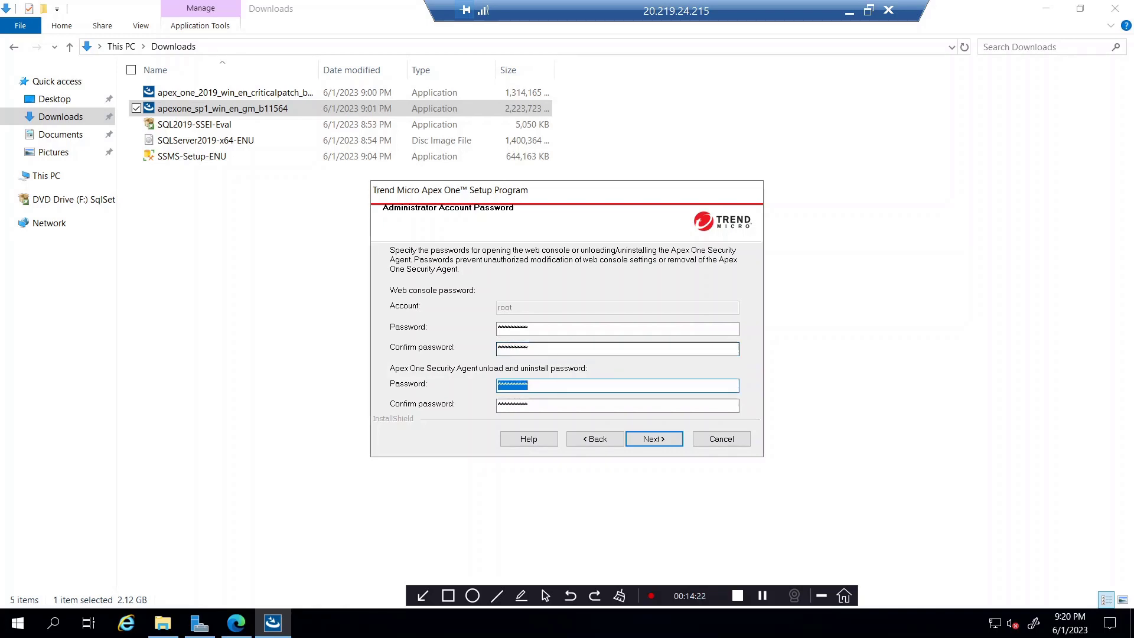
pyautogui.write('*********')
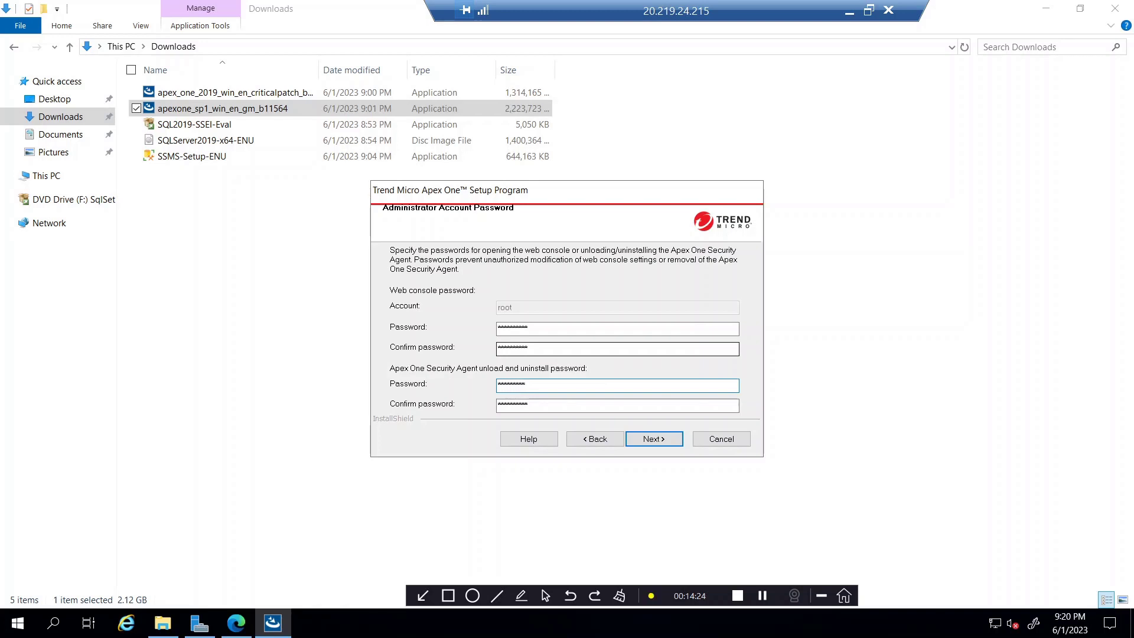
pyautogui.press('Tab')
pyautogui.write('****')
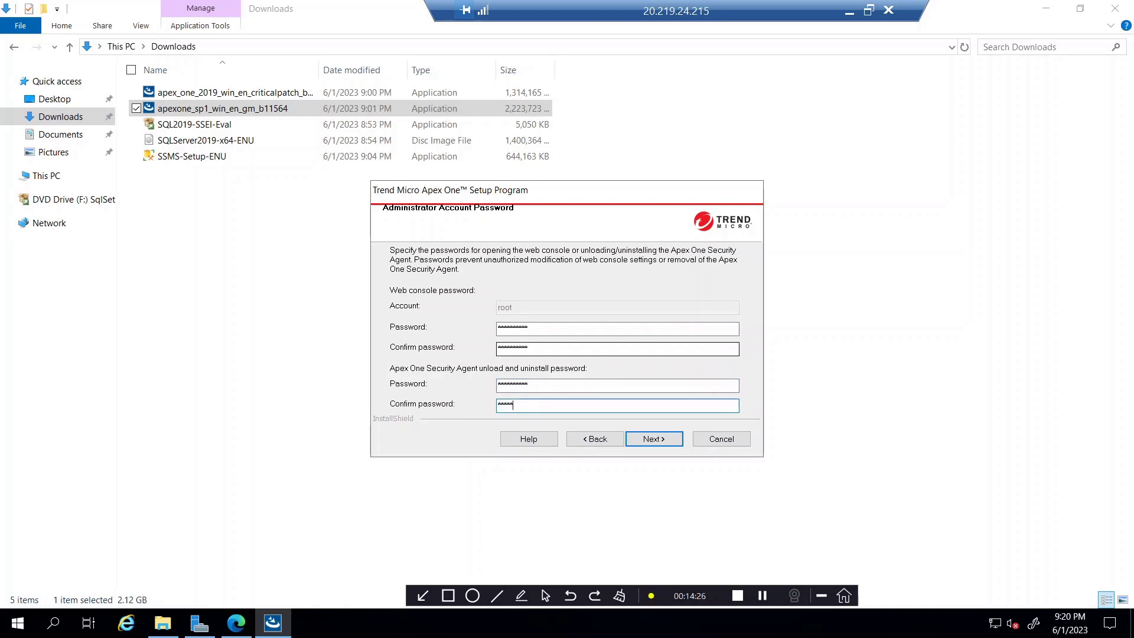
pyautogui.write('****')
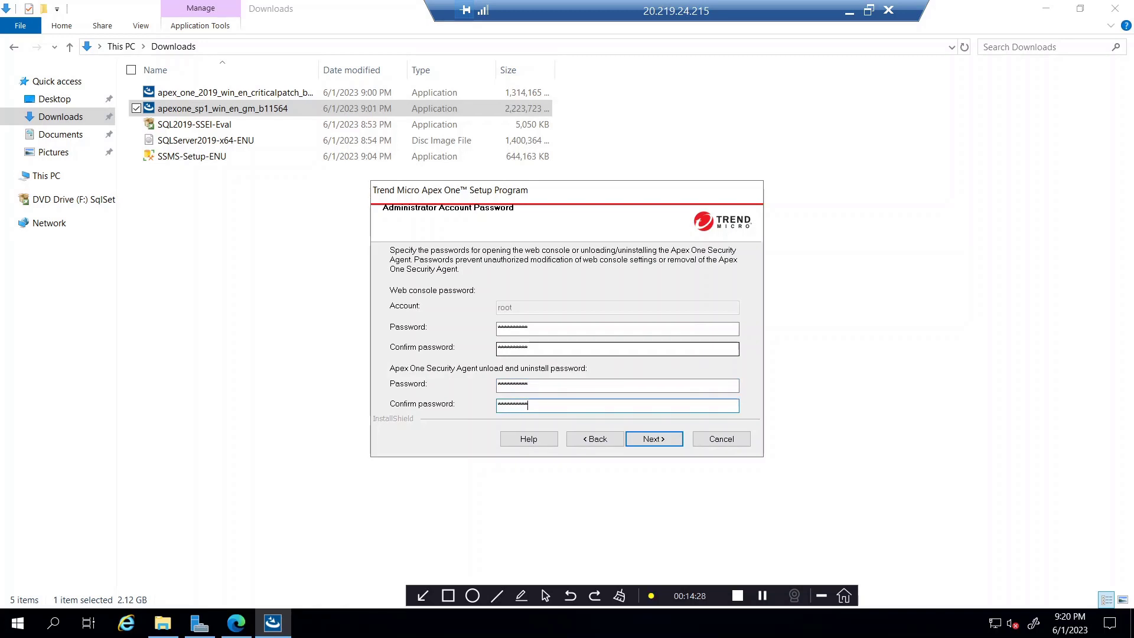
pyautogui.click(652, 442)
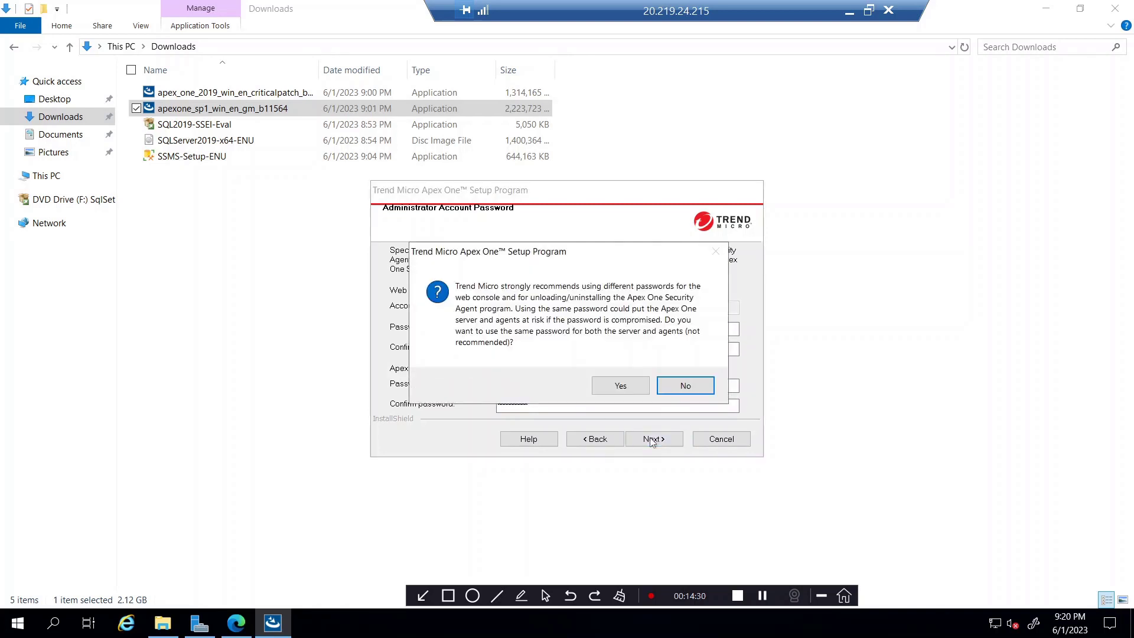
pyautogui.click(622, 386)
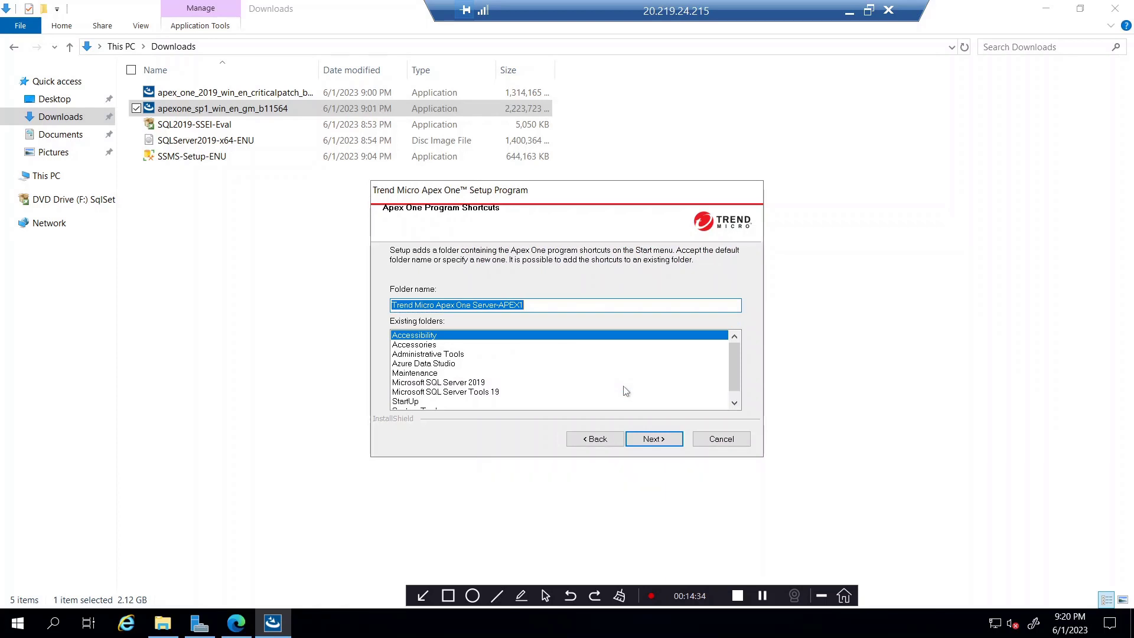
# - Install Apex One with the default Start menu folder, finish setup, and open File Explorer
pyautogui.click(655, 440)
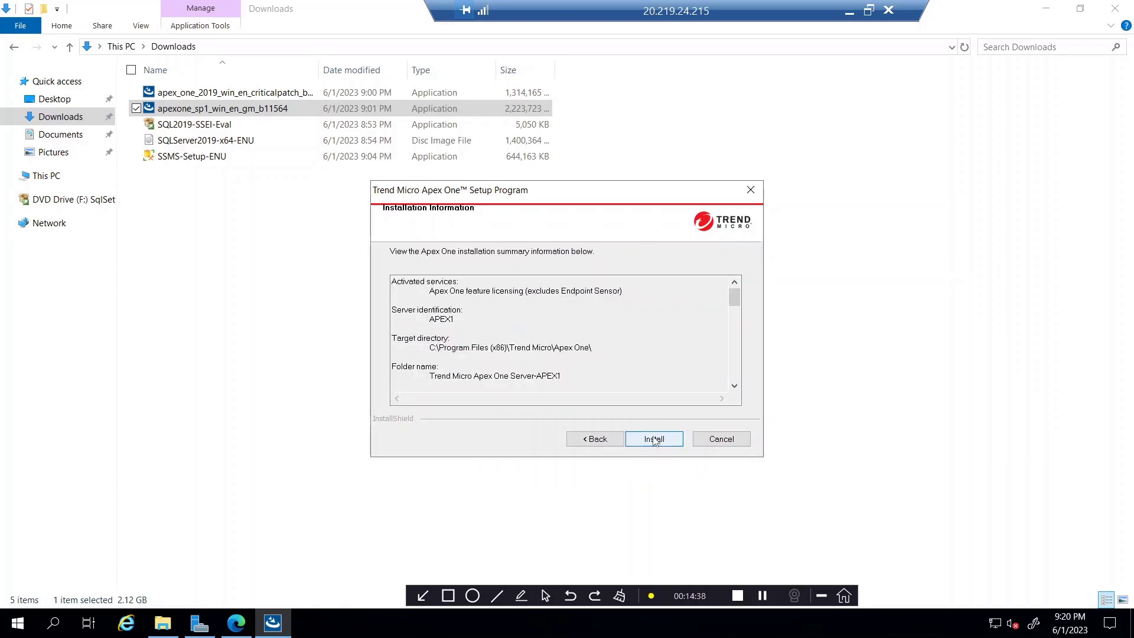
pyautogui.click(655, 440)
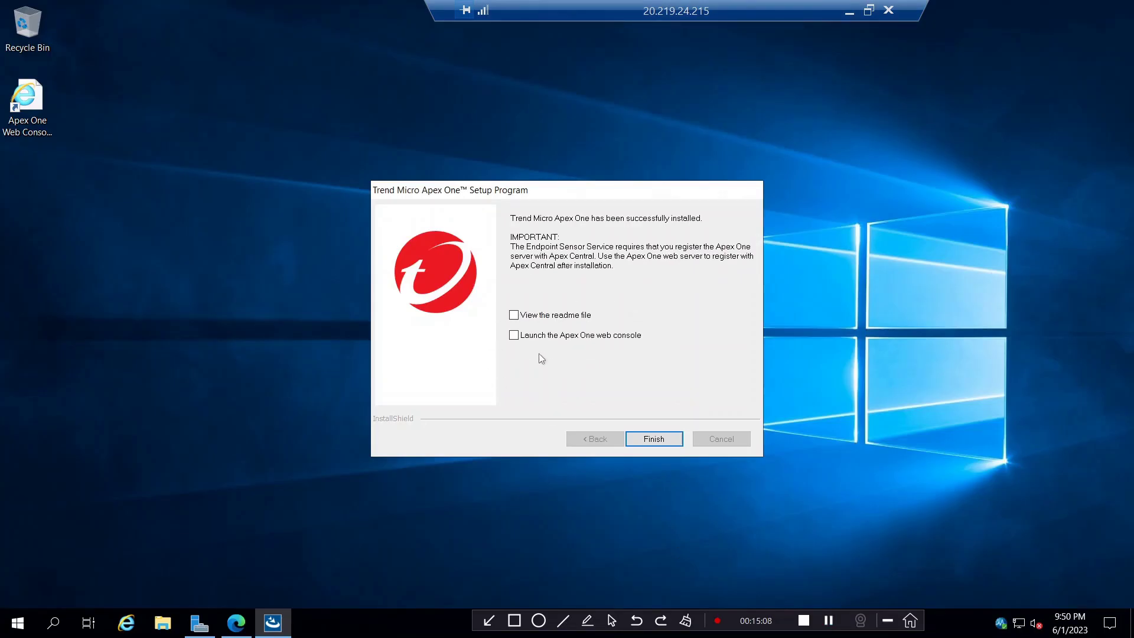
pyautogui.click(660, 440)
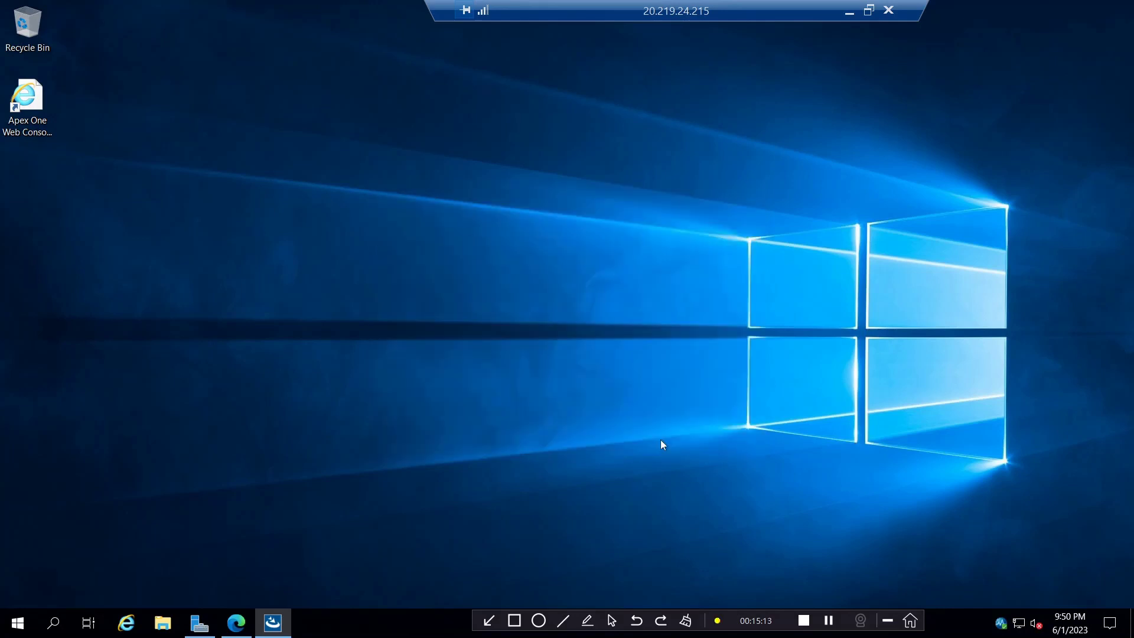
pyautogui.click(171, 625)
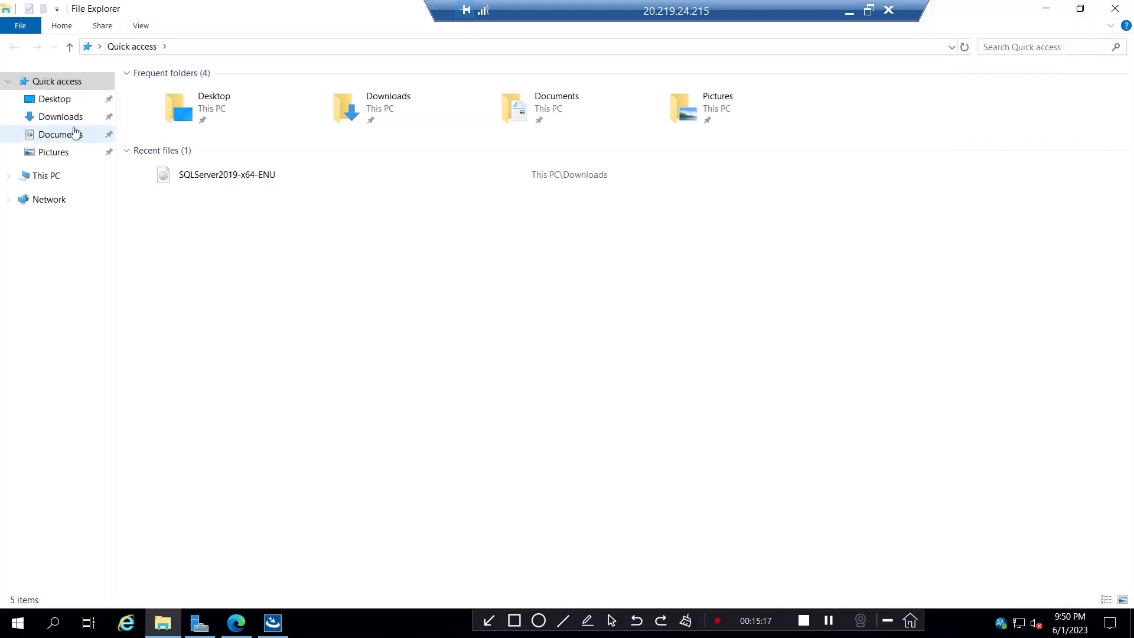
# - Run the criticalpatch installer from the Downloads folder, widening the Name column to find it
pyautogui.click(66, 119)
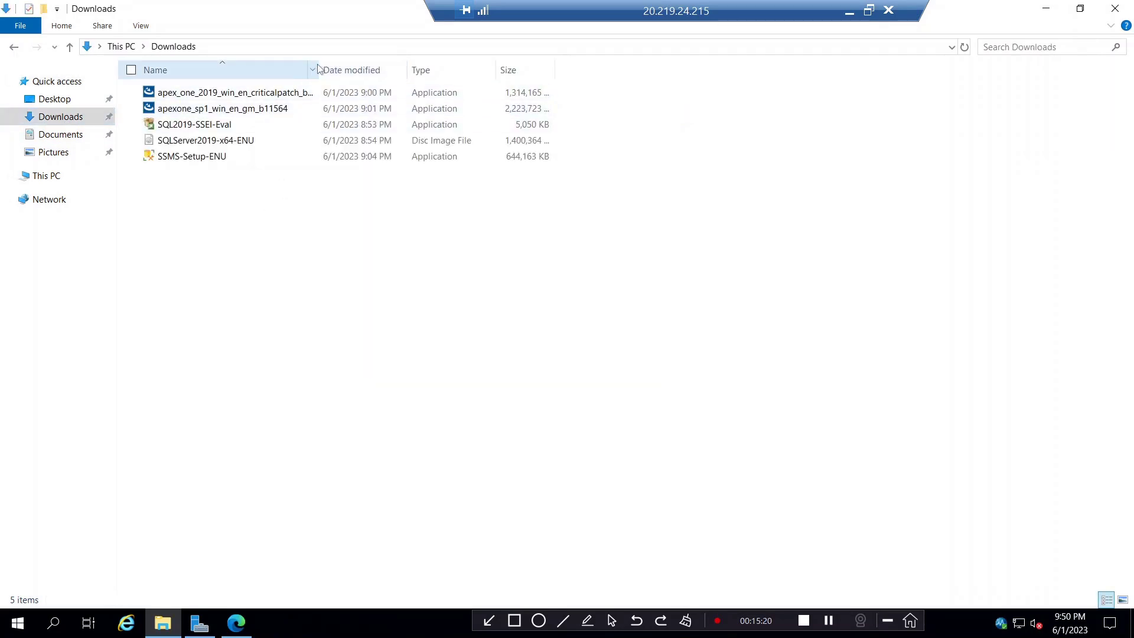
pyautogui.moveTo(319, 71); pyautogui.dragTo(394, 70)
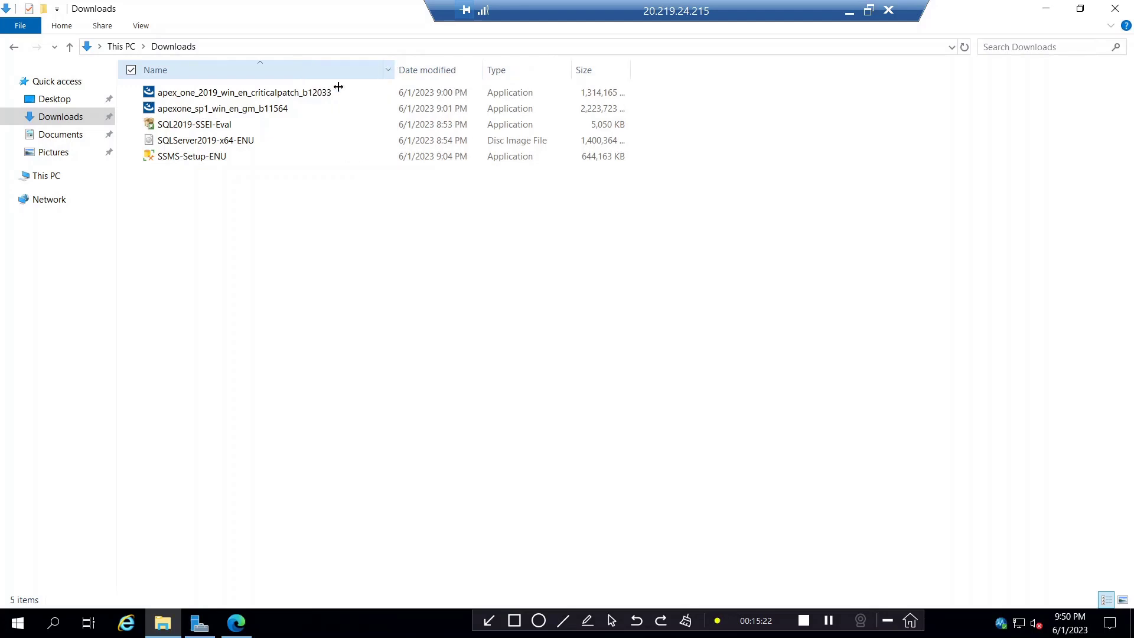
pyautogui.click(285, 98)
pyautogui.doubleClick(283, 95)
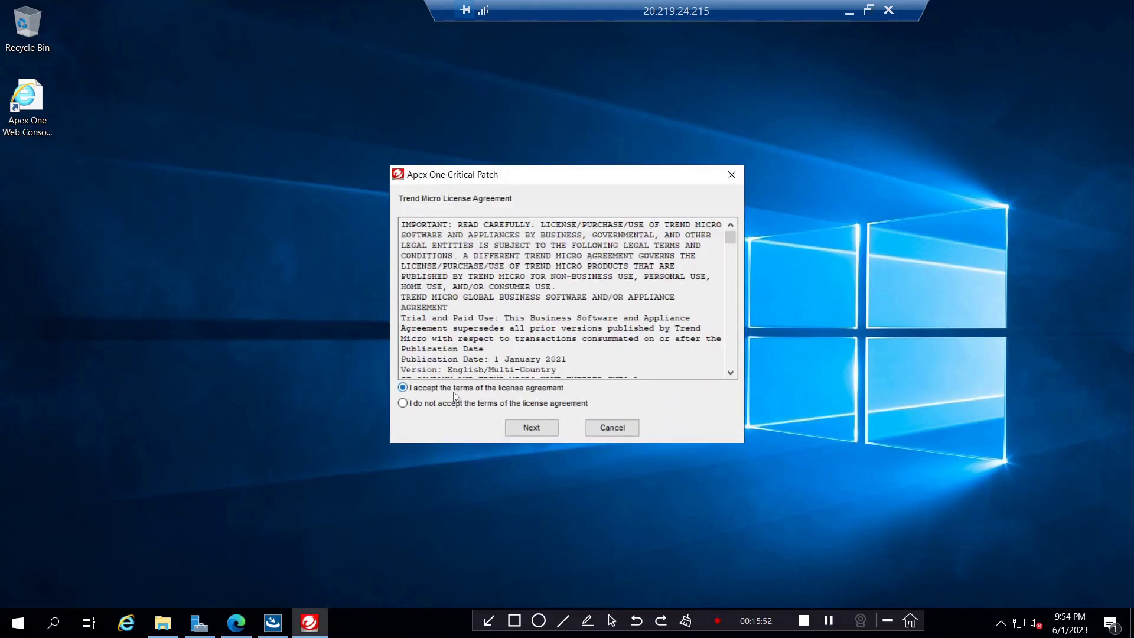
# - Install the Apex One critical patch past the accepted license and close the success message
pyautogui.click(540, 426)
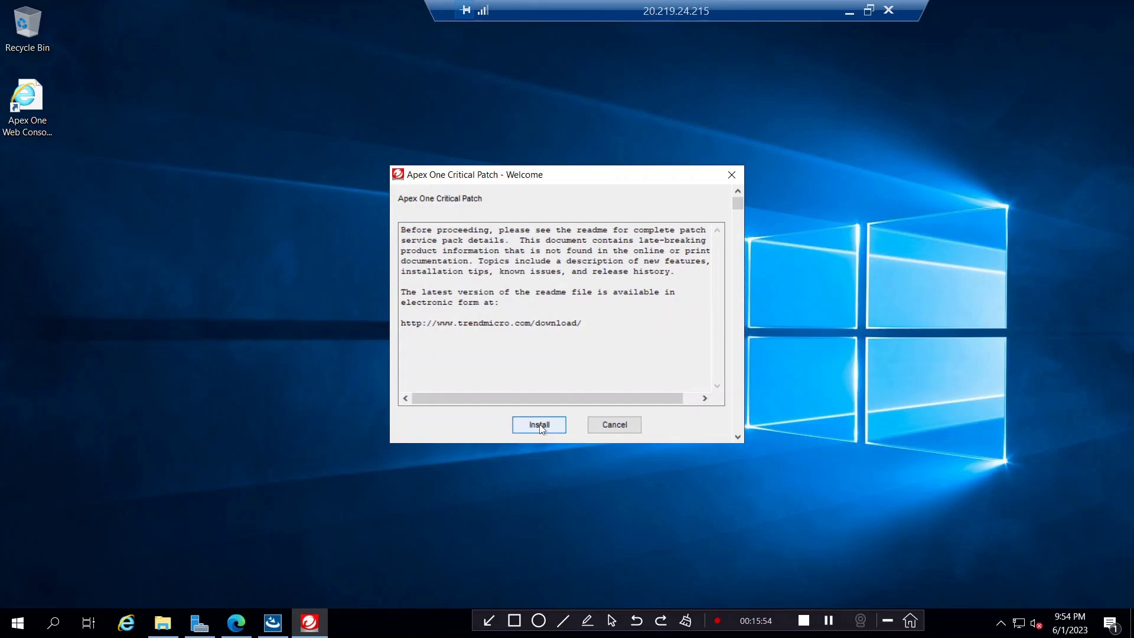
pyautogui.click(532, 429)
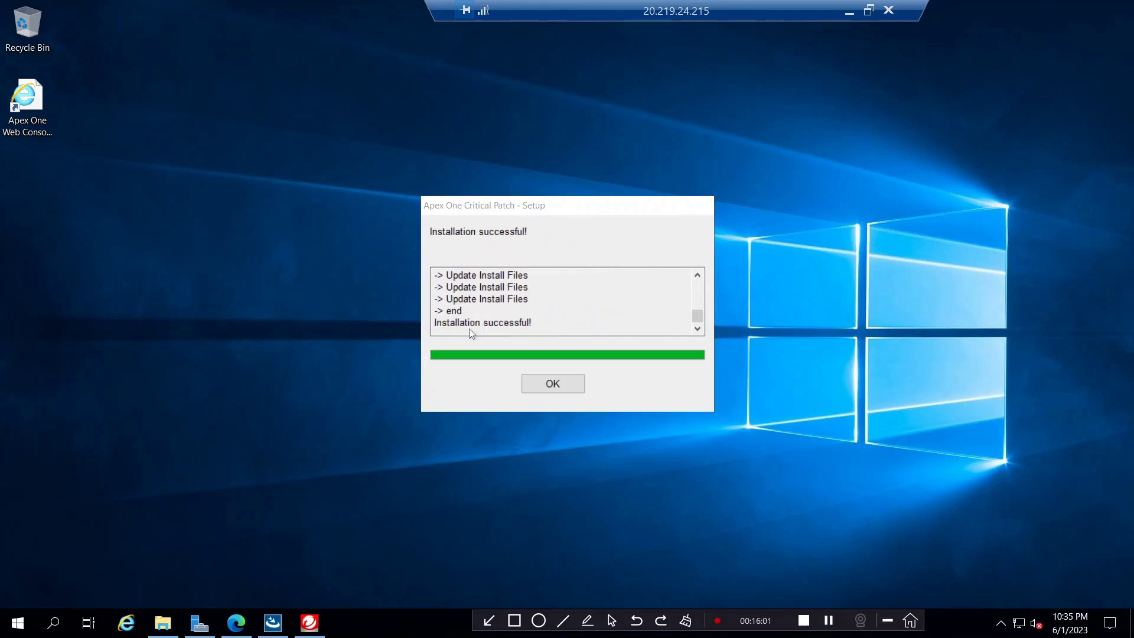
pyautogui.click(556, 387)
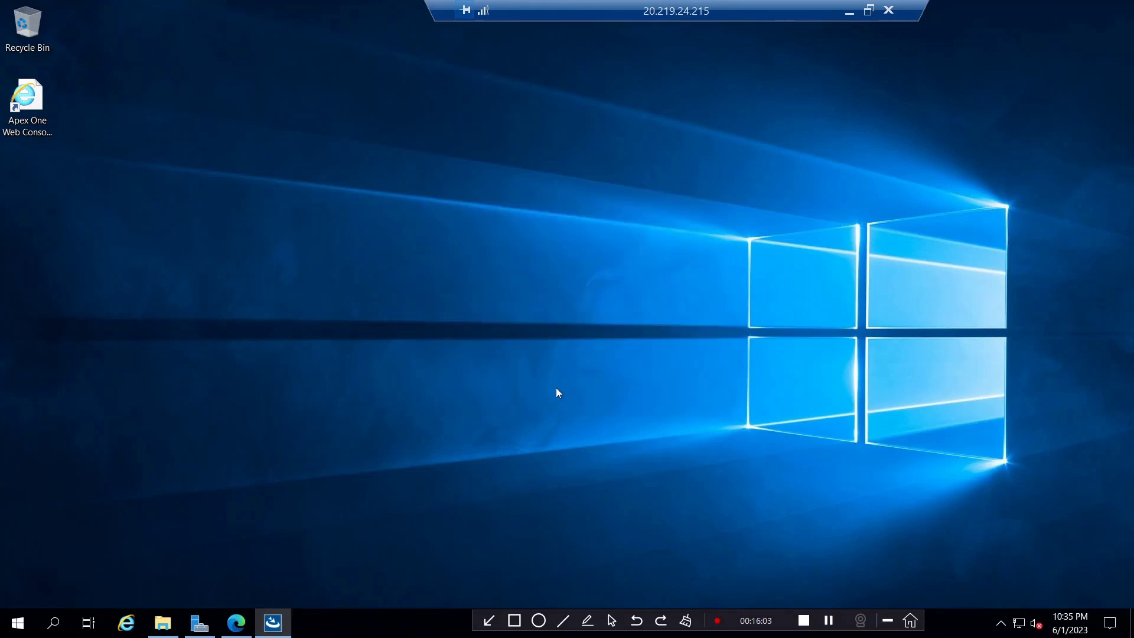
# - Open the Apex One Web Console shortcut, closing blocked-content warnings, the IE11 prompt and the Edge tab
pyautogui.doubleClick(25, 123)
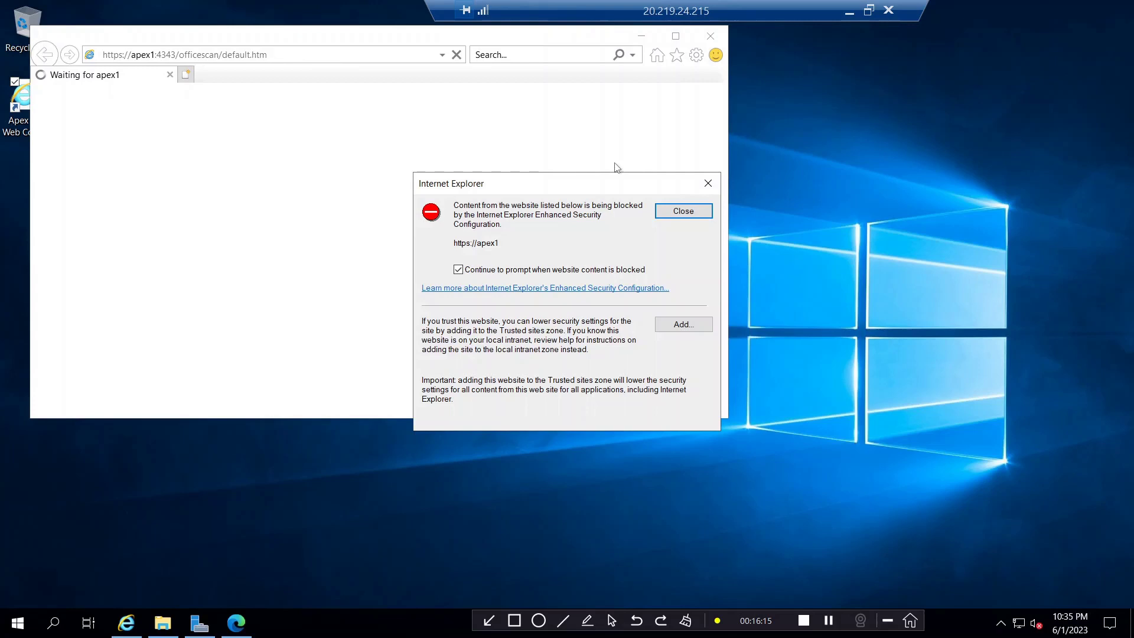
pyautogui.click(683, 212)
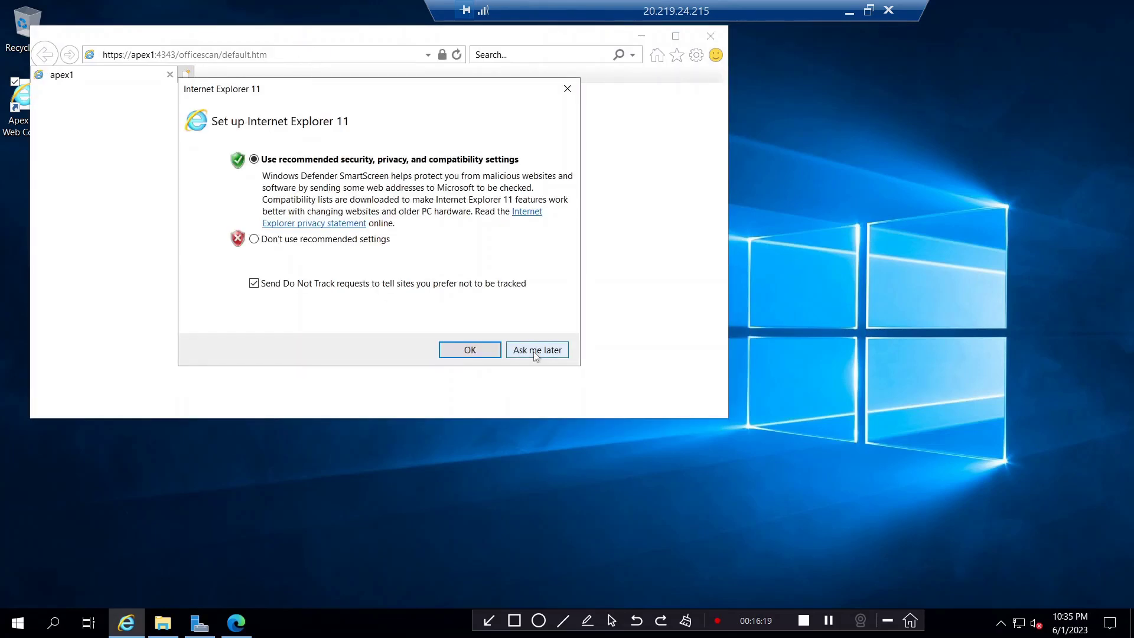
pyautogui.click(535, 355)
pyautogui.click(328, 52)
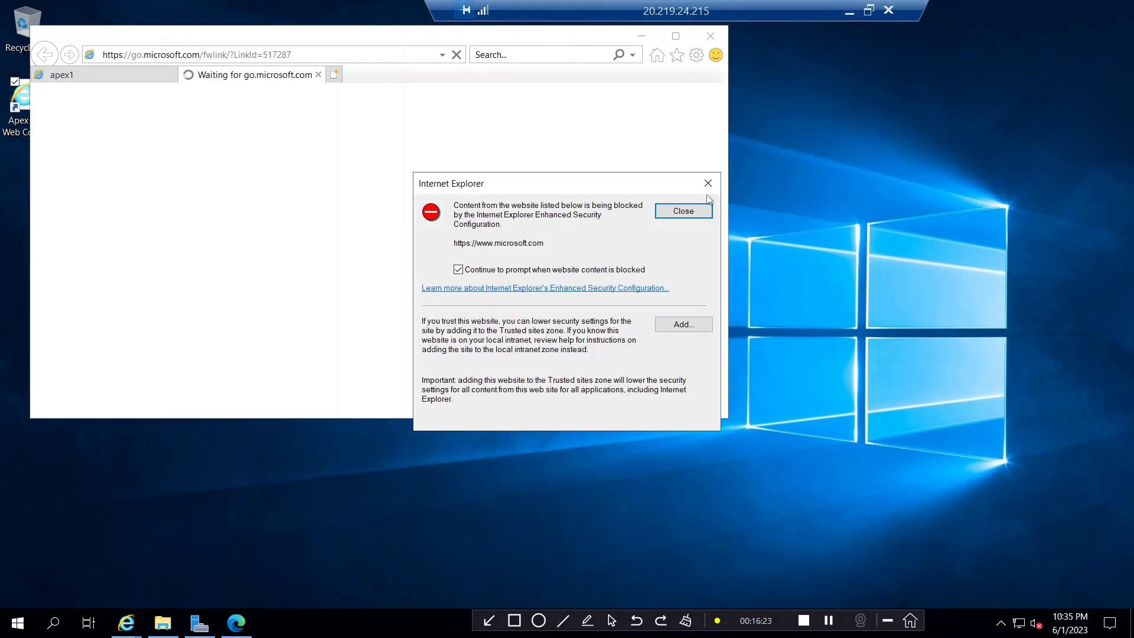
pyautogui.click(708, 183)
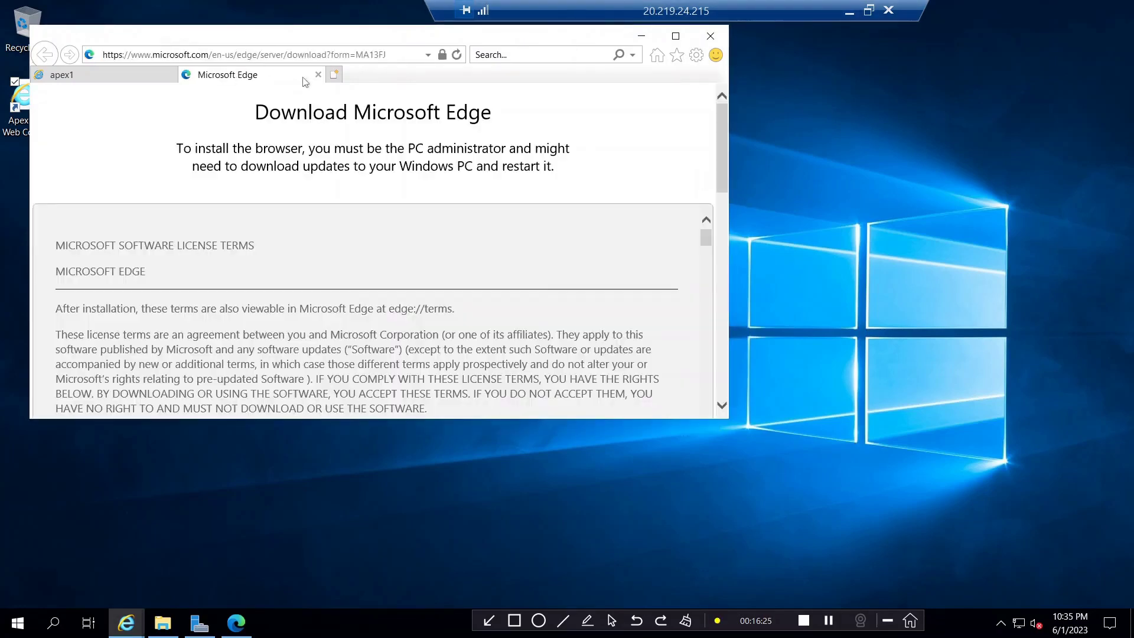
pyautogui.click(317, 75)
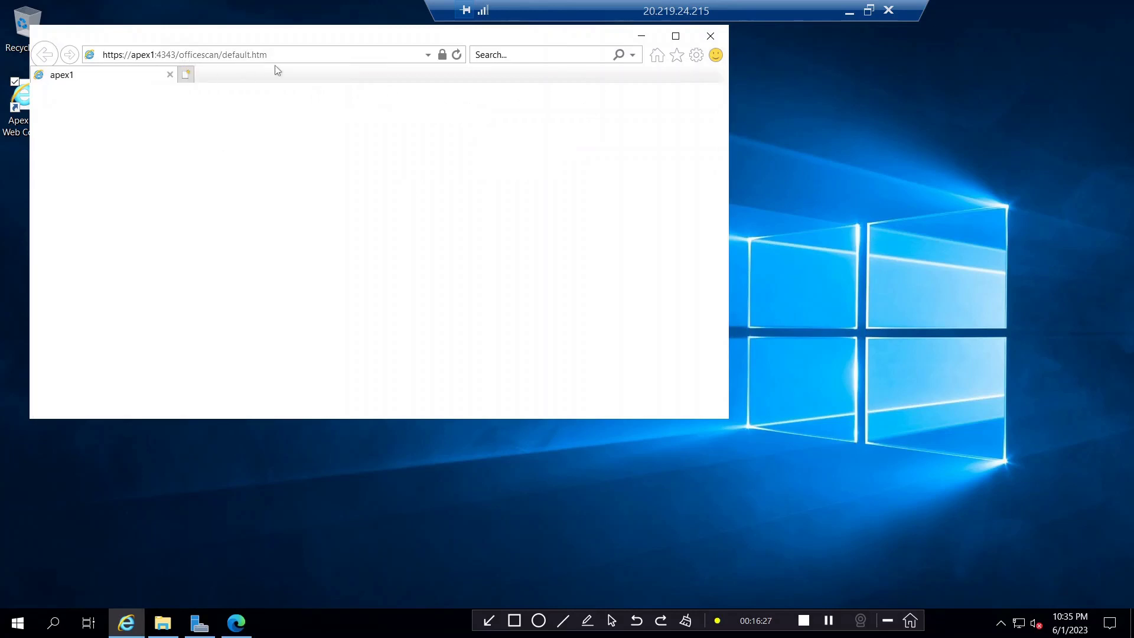
pyautogui.click(291, 55)
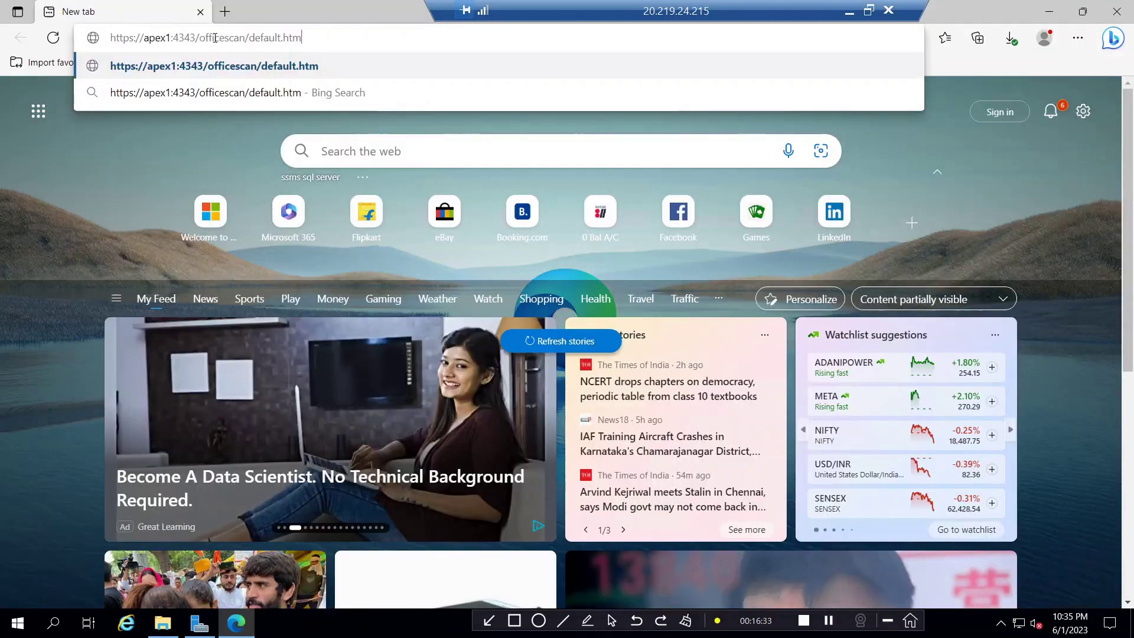
pyautogui.press('Return')
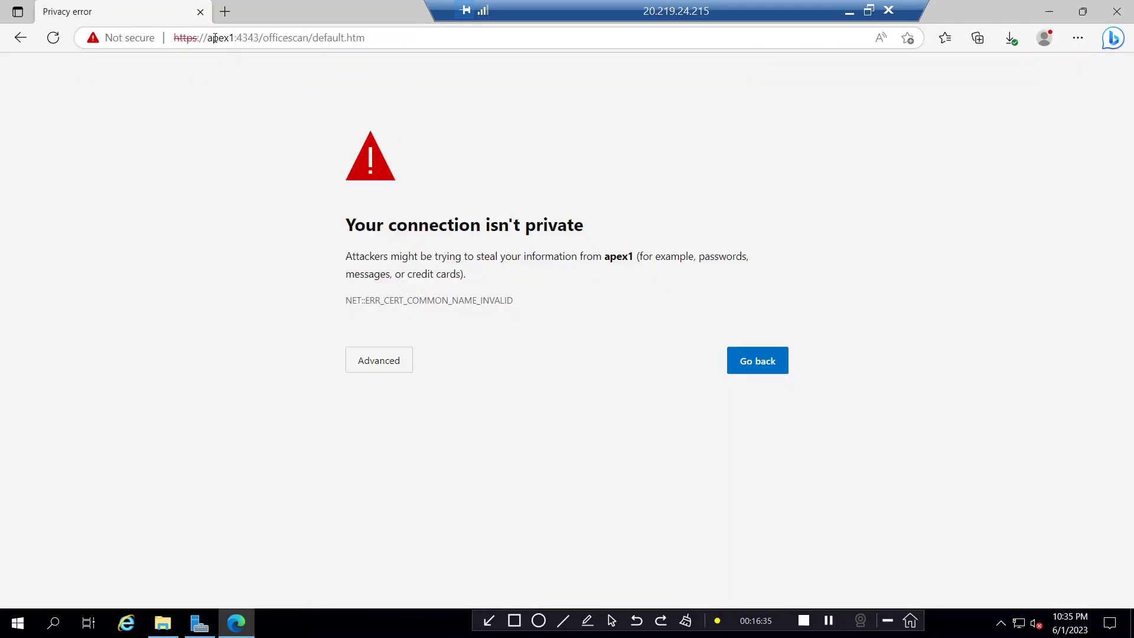
pyautogui.click(387, 371)
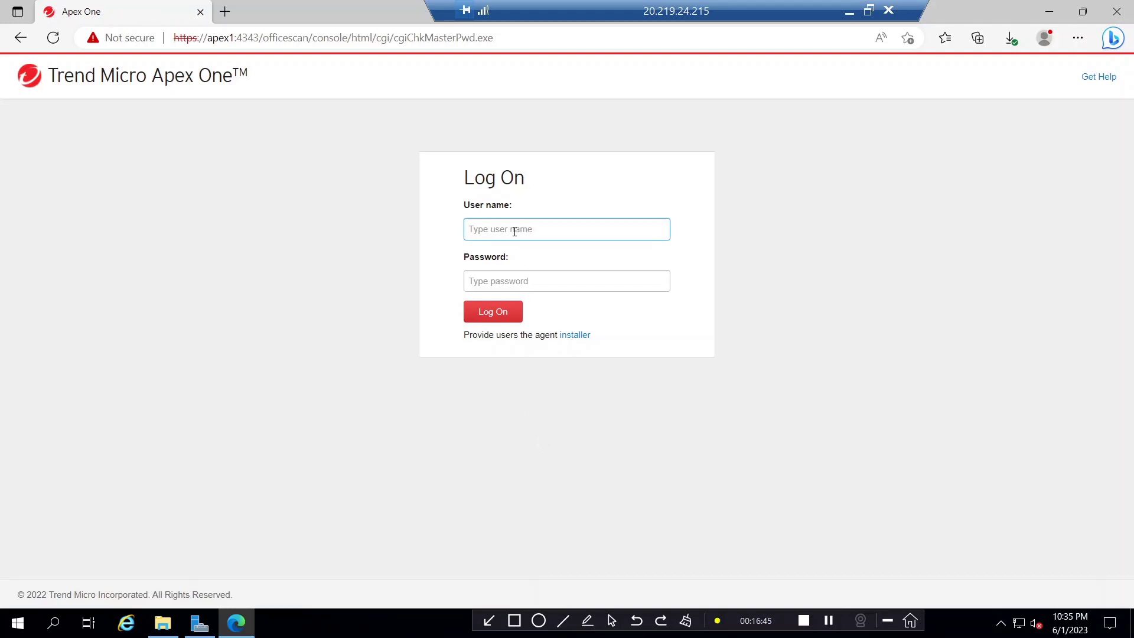
pyautogui.write('root')
pyautogui.press('Tab')
pyautogui.write('••')
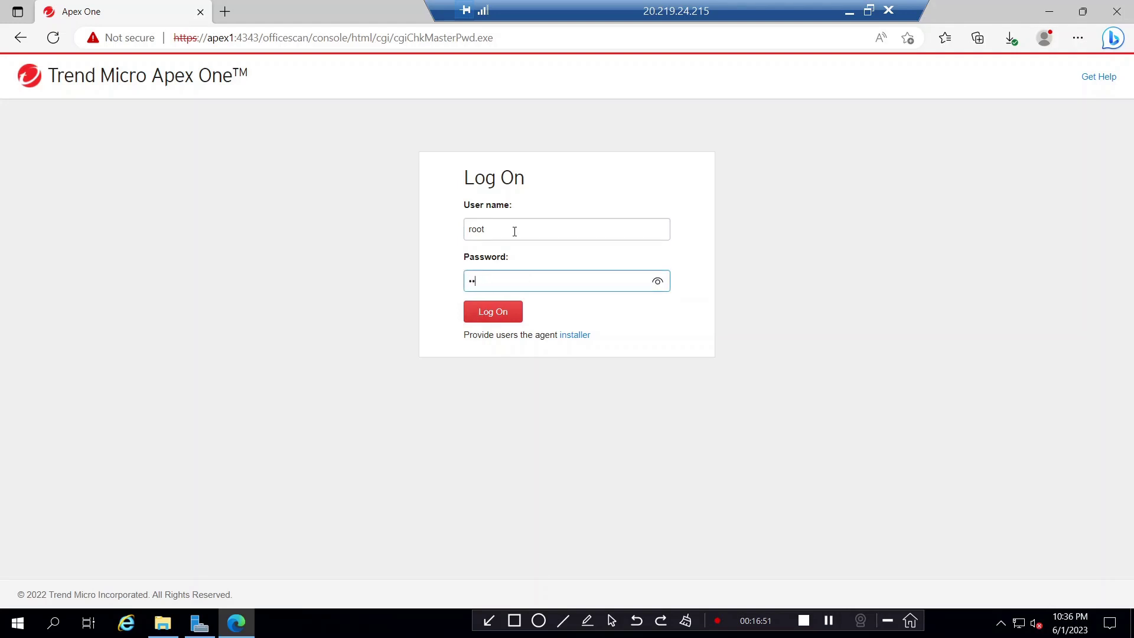
pyautogui.press('BackSpace')
pyautogui.press('BackSpace')
pyautogui.write('•')
pyautogui.press('Return')
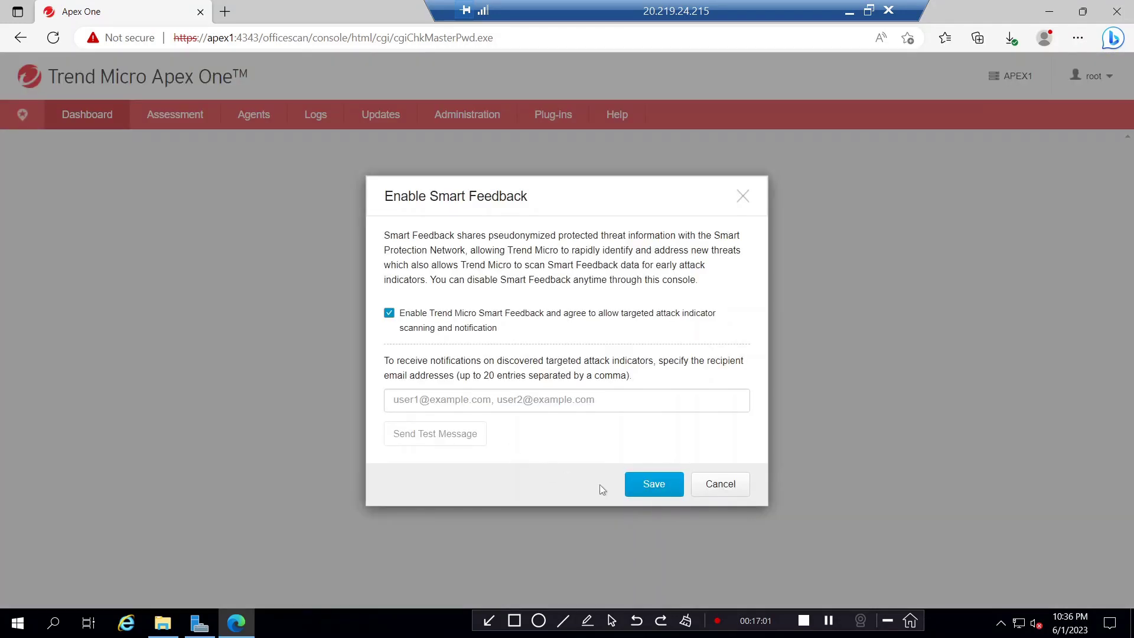
# - Cancel the Enable Smart Feedback prompt and close the BlackCat ransomware pop-up
pyautogui.click(719, 485)
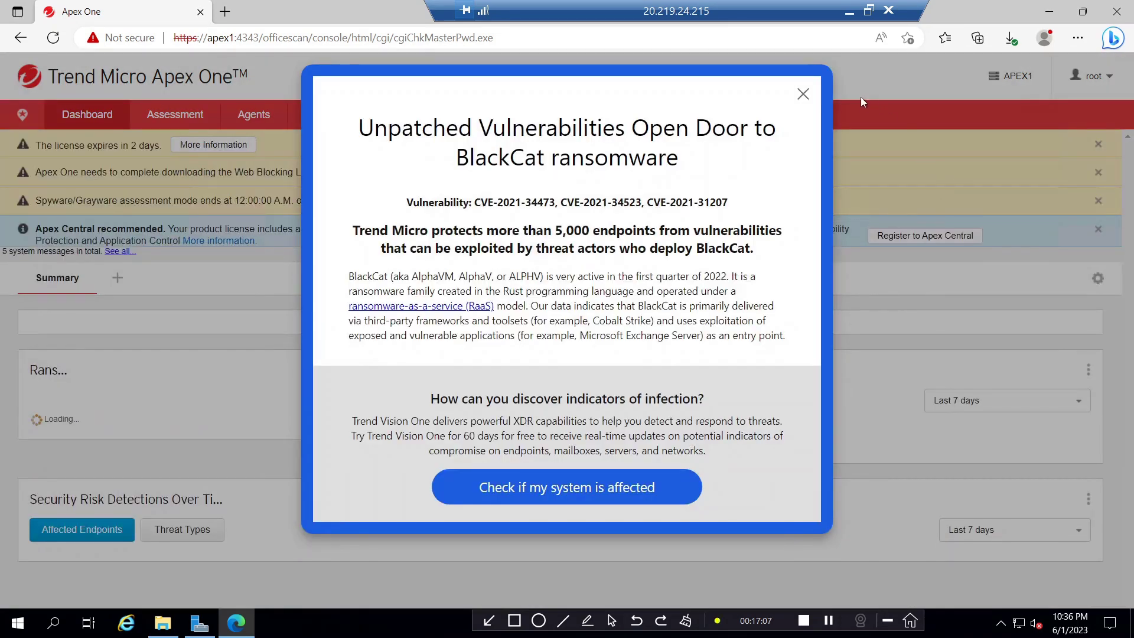
pyautogui.click(804, 93)
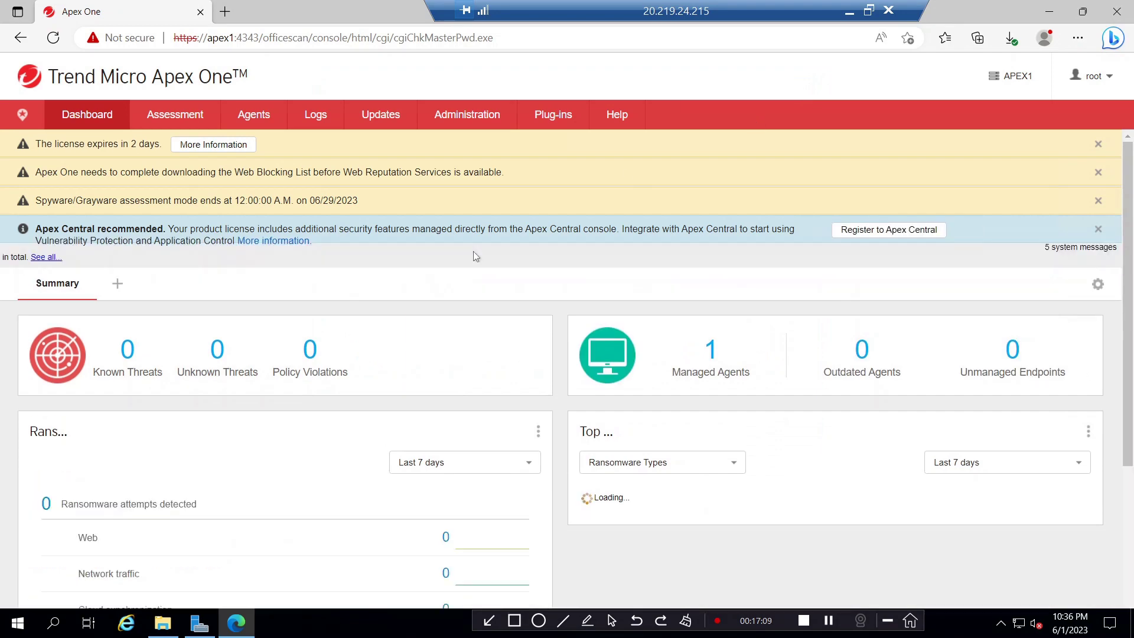
pyautogui.moveTo(1129, 239)
pyautogui.mouseDown()
pyautogui.moveTo(1130, 263)
pyautogui.moveTo(1130, 239)
pyautogui.mouseUp()
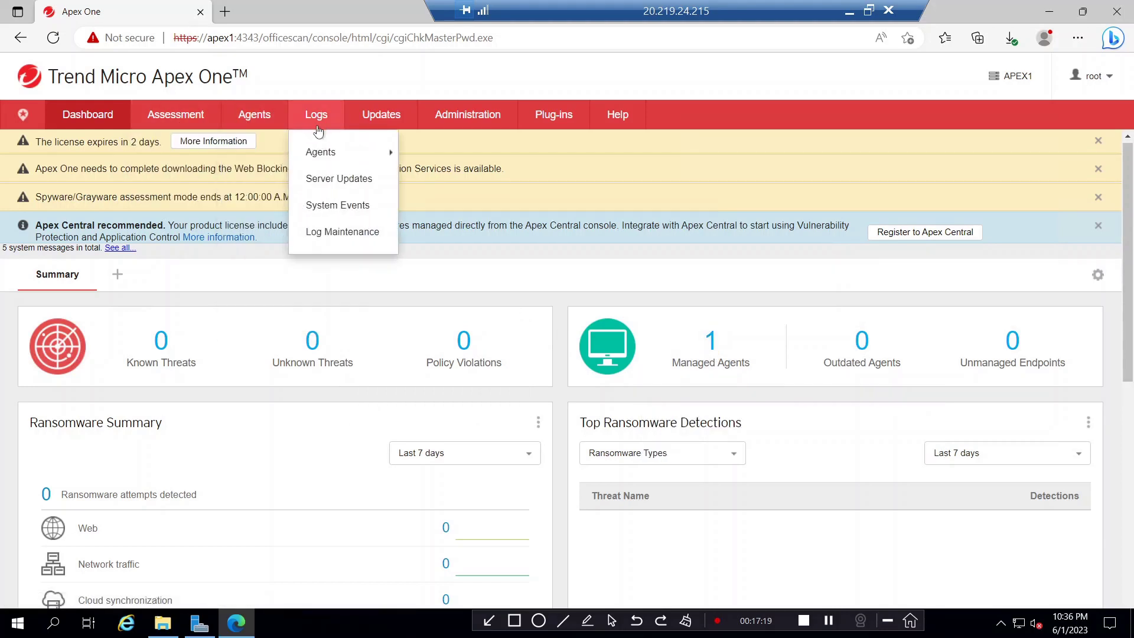
pyautogui.moveTo(255, 115)
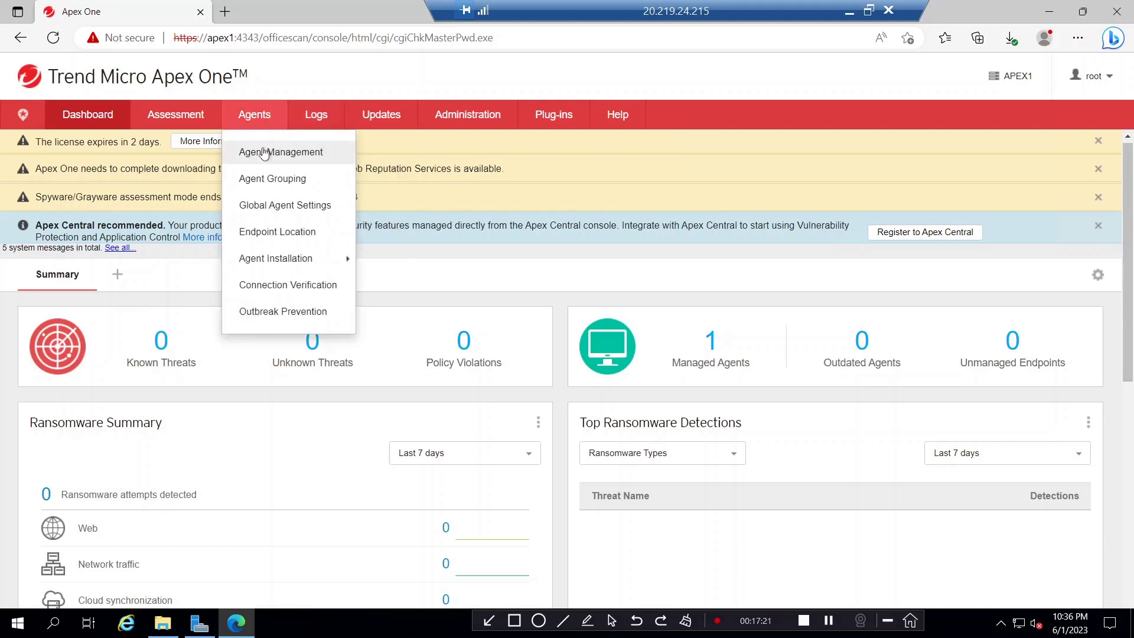
pyautogui.click(262, 152)
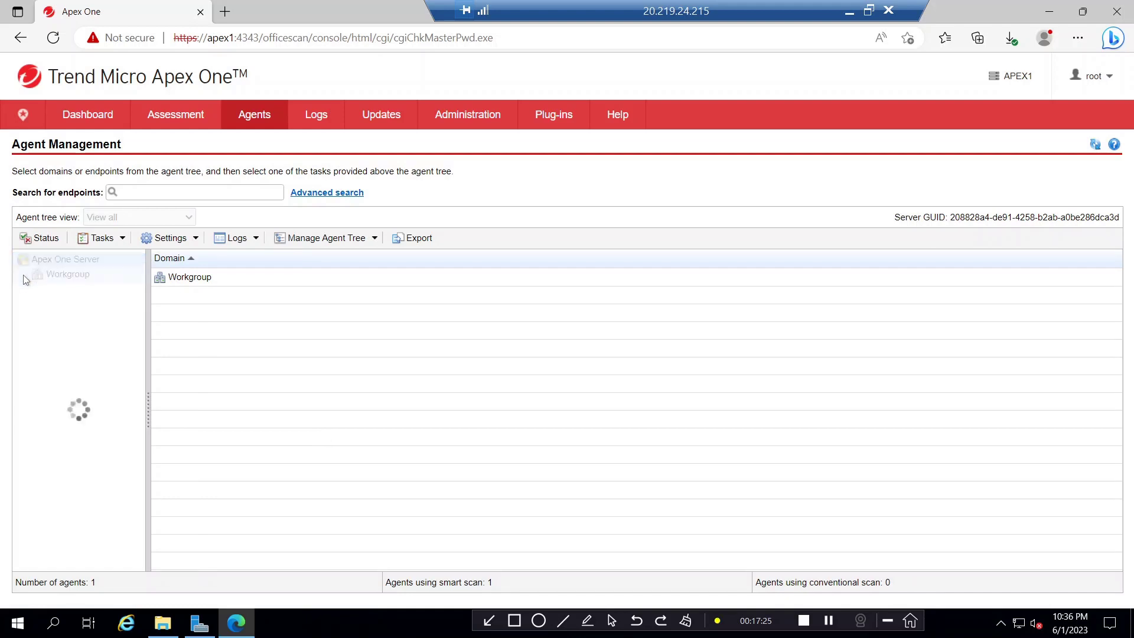
pyautogui.click(75, 276)
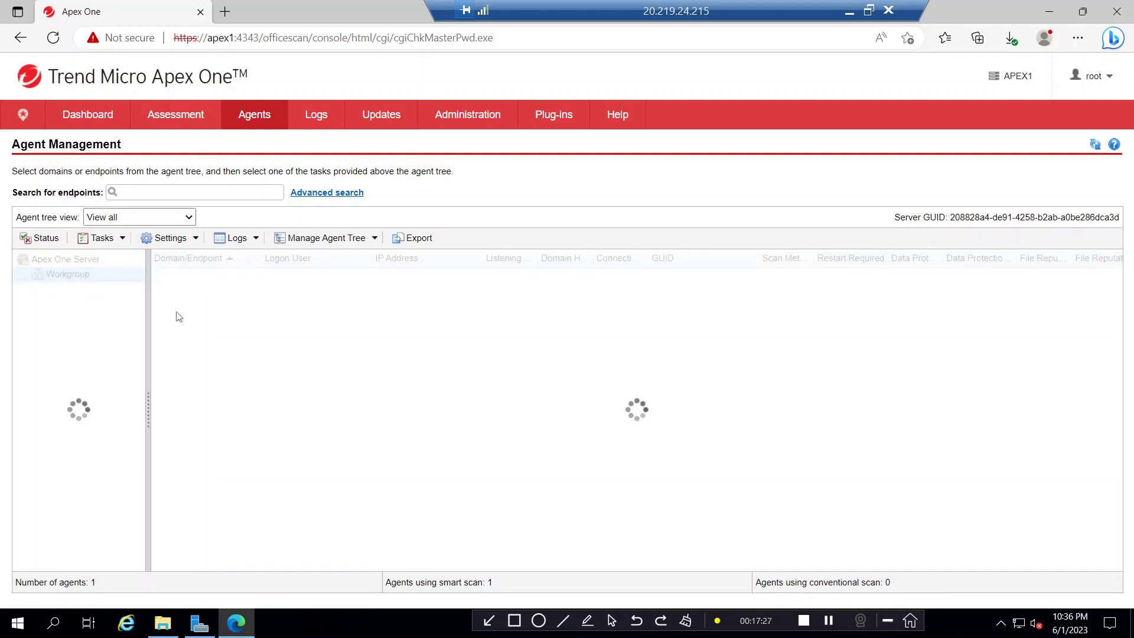
pyautogui.click(211, 280)
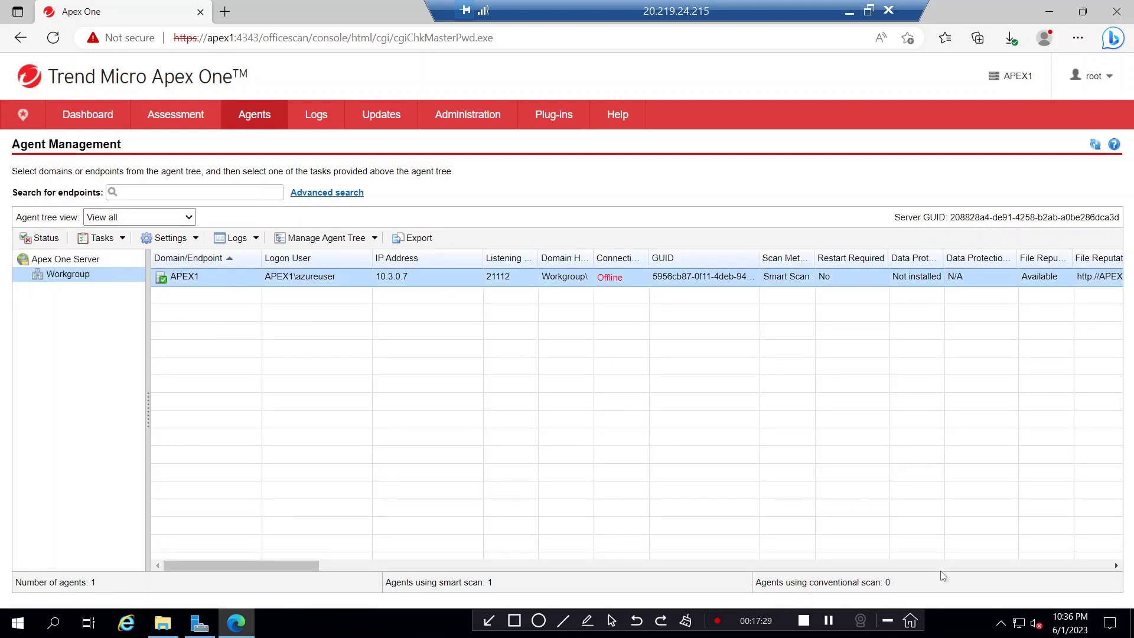
pyautogui.click(1001, 625)
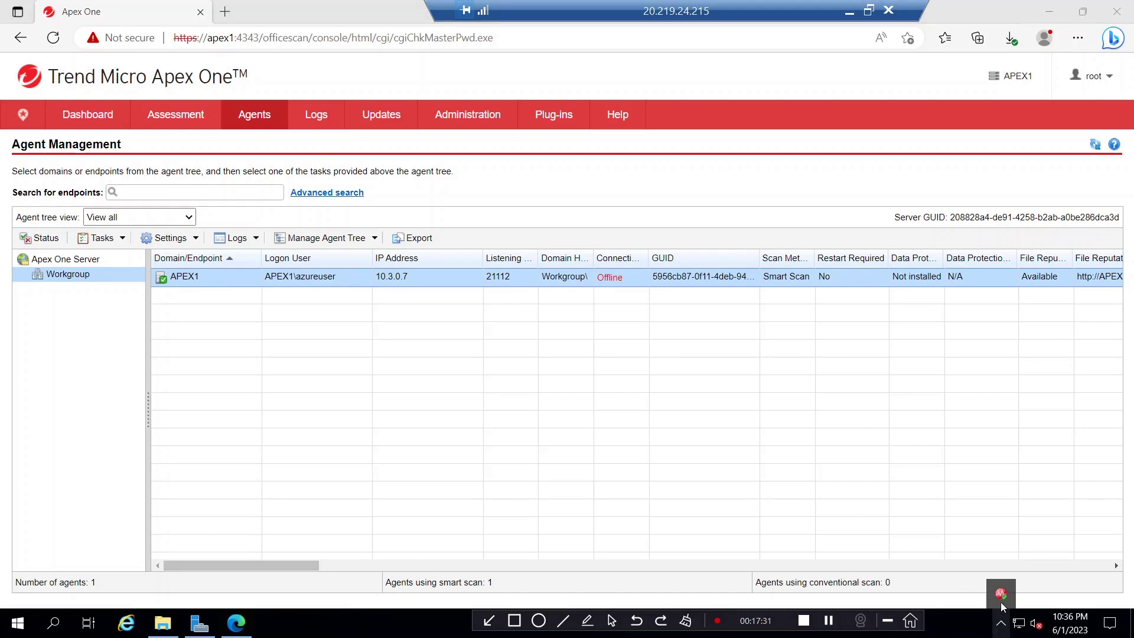
pyautogui.click(1001, 623)
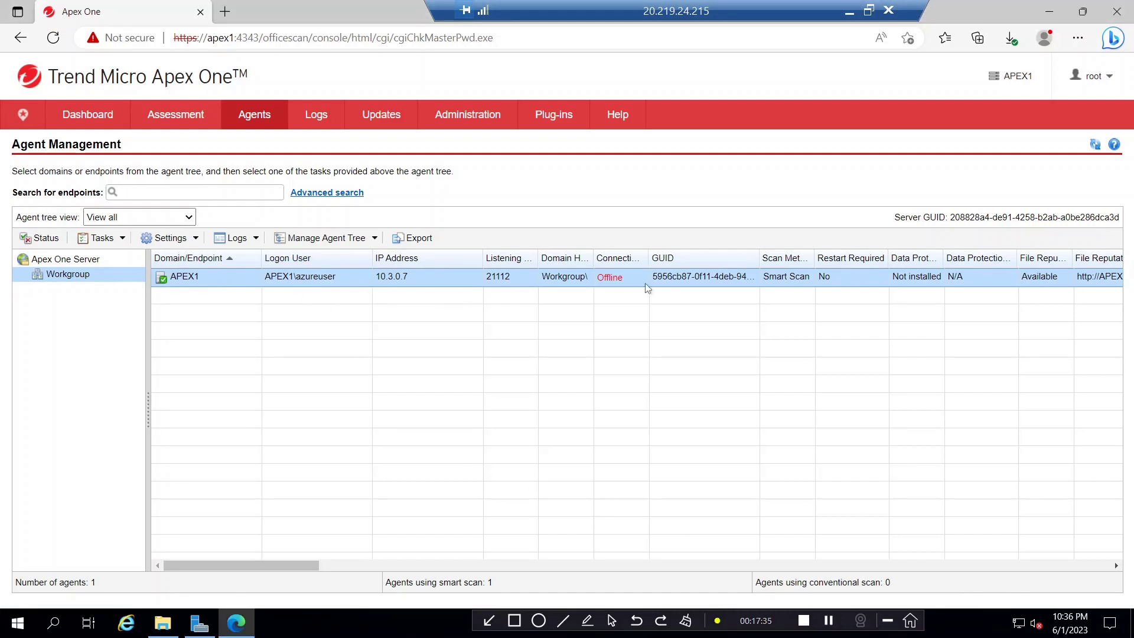
pyautogui.click(83, 124)
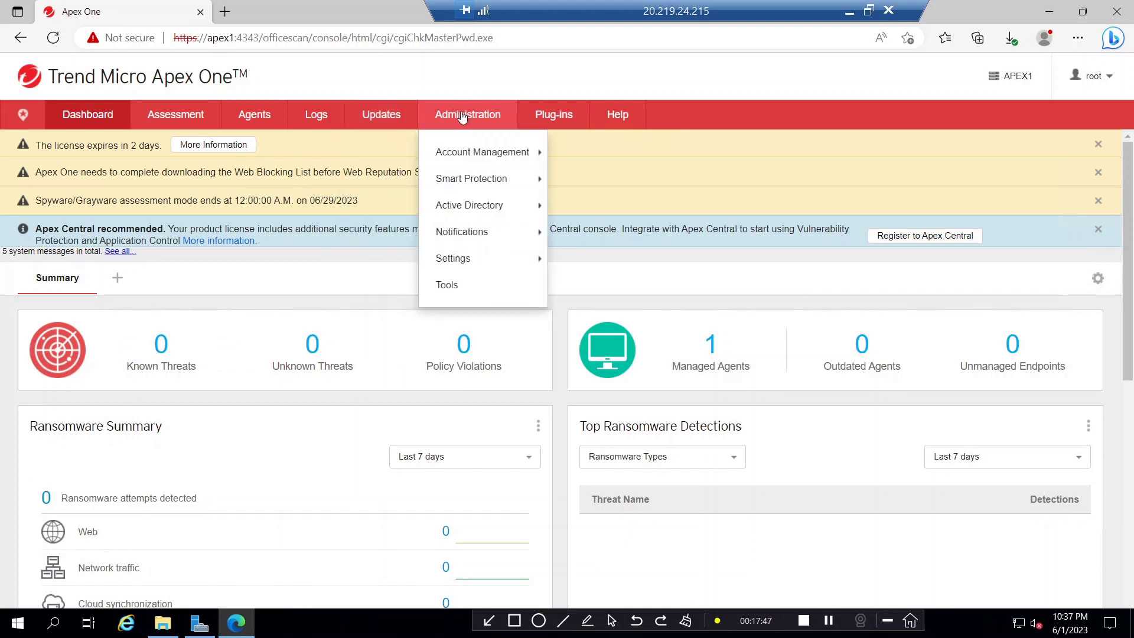
pyautogui.moveTo(1092, 76)
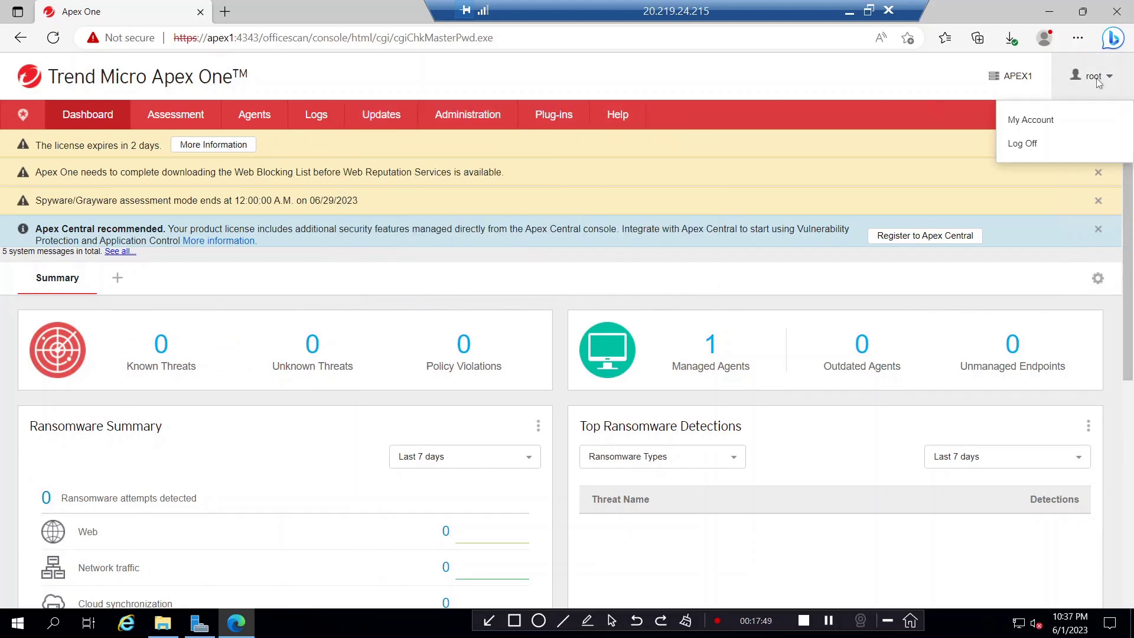
# - Log off root, download the 64-bit agent MSI package, and return to the log-on page
pyautogui.click(1029, 144)
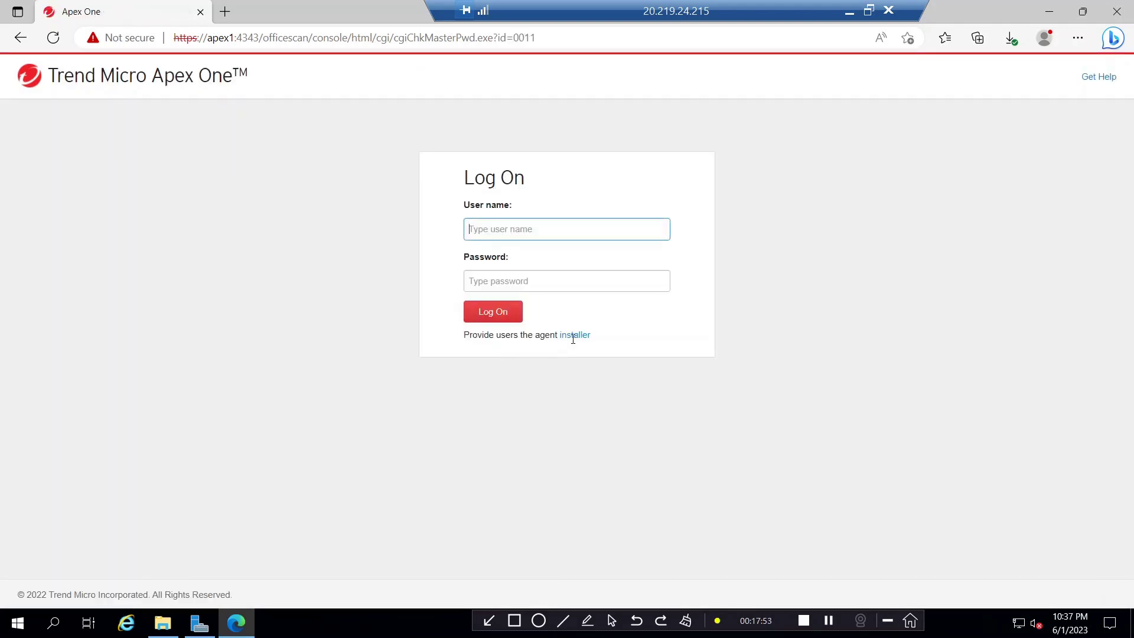
pyautogui.click(580, 338)
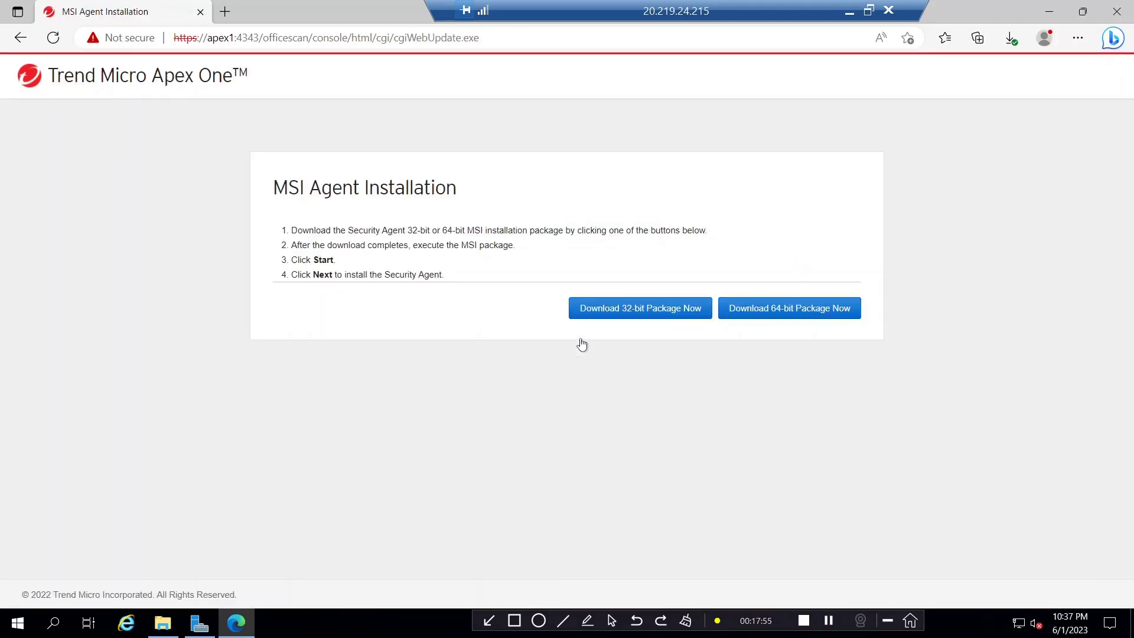
pyautogui.click(780, 316)
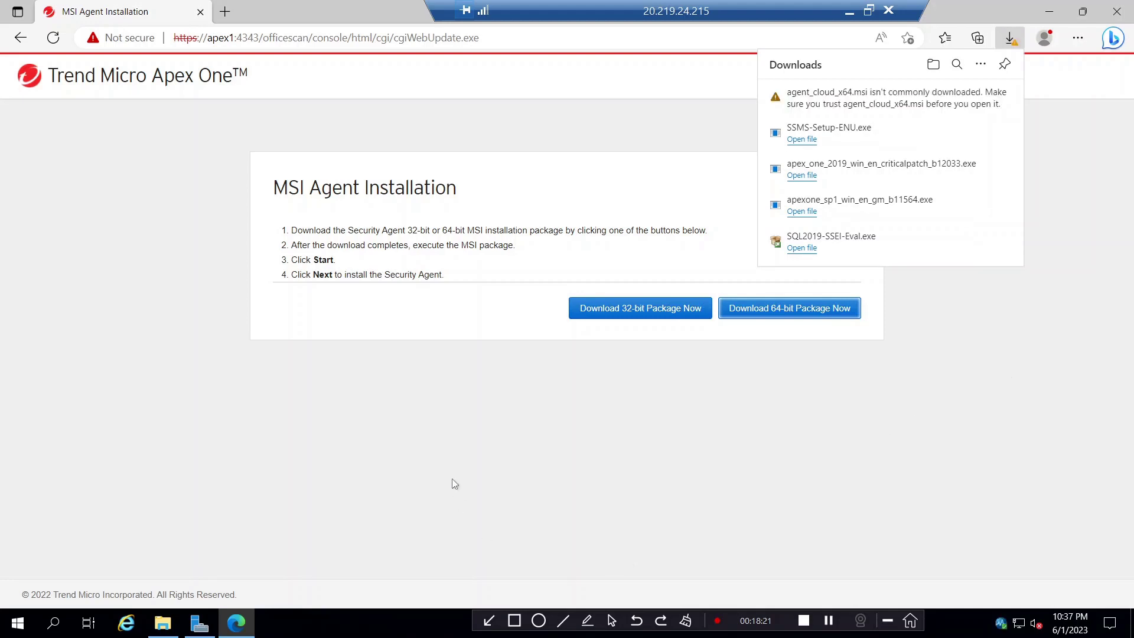
pyautogui.click(22, 39)
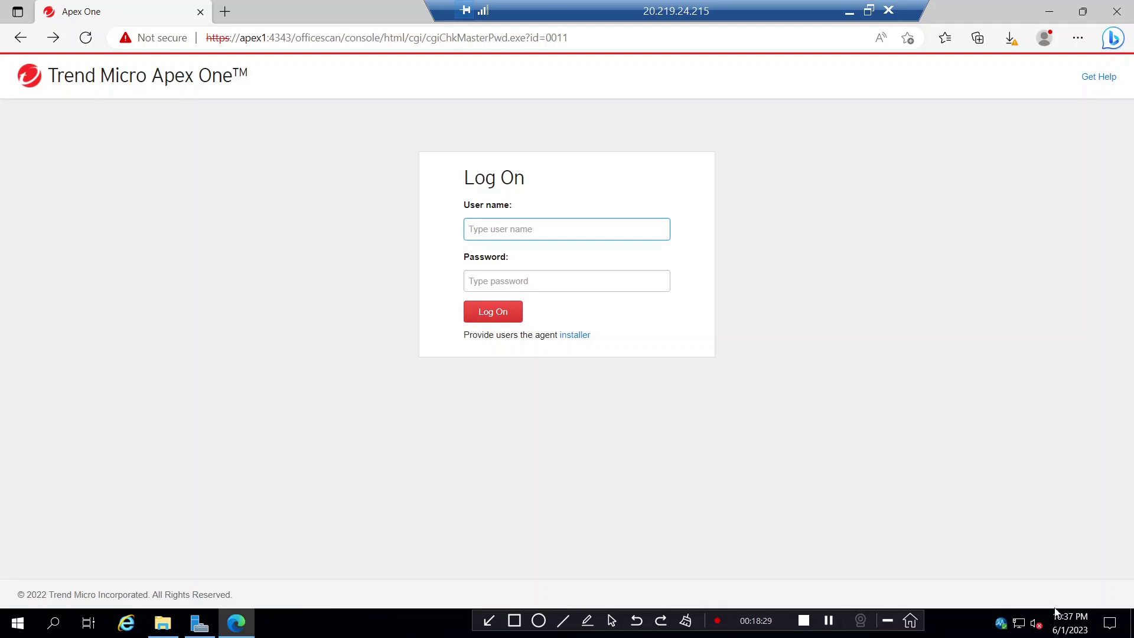
# - Minimise Edge and open the Security Agent console from the Trend Micro tray icon
pyautogui.click(1002, 626)
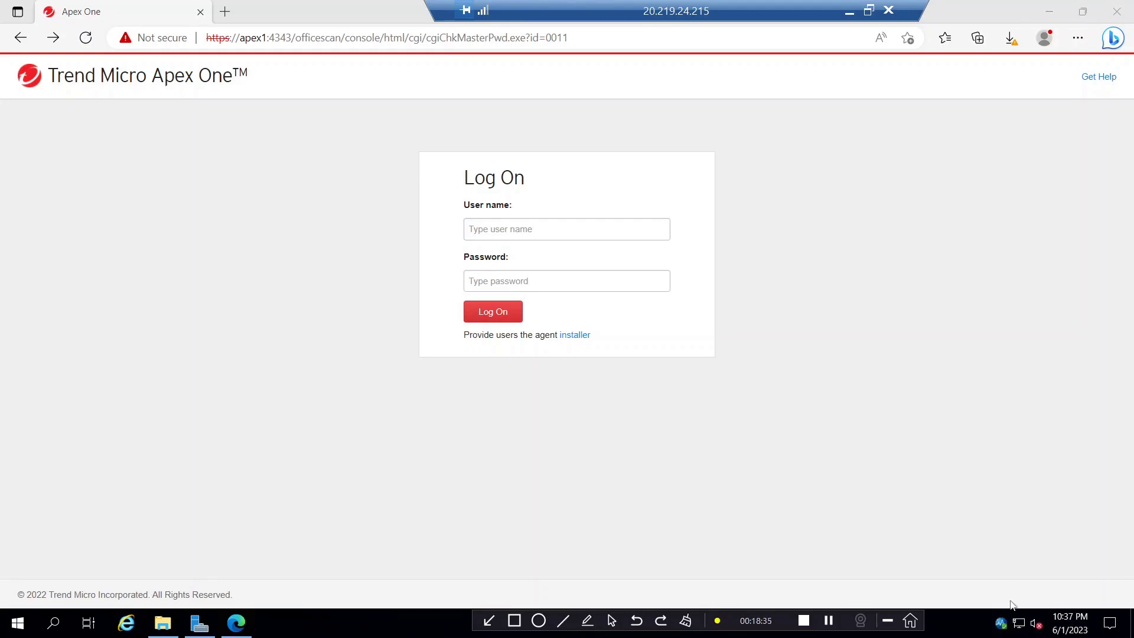
pyautogui.rightClick(1001, 626)
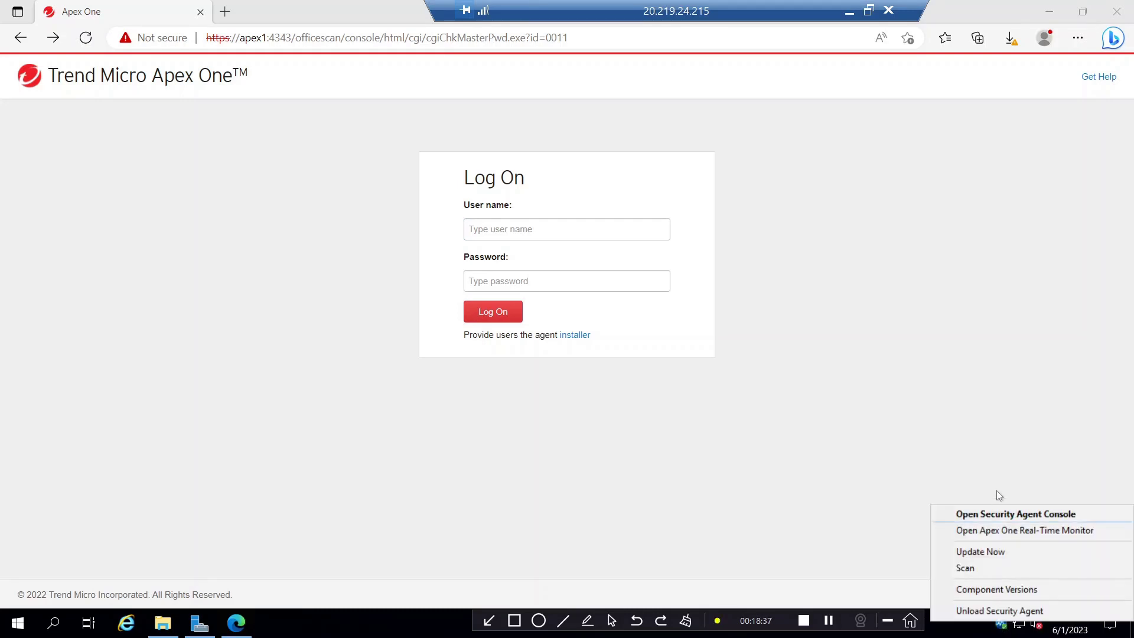
pyautogui.click(1016, 516)
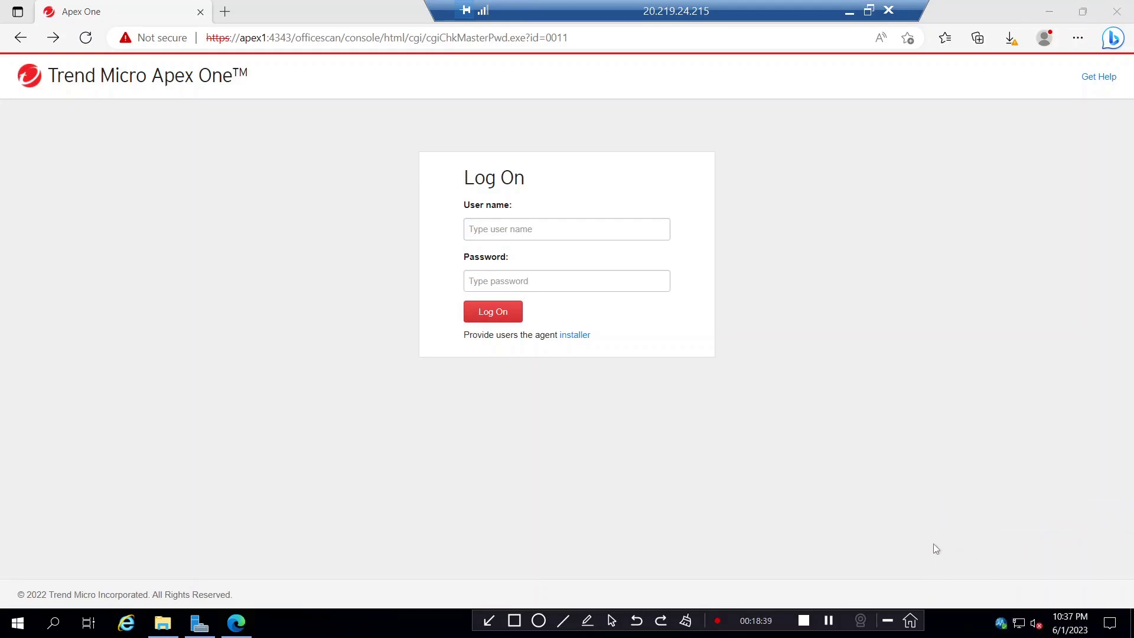
pyautogui.click(1054, 12)
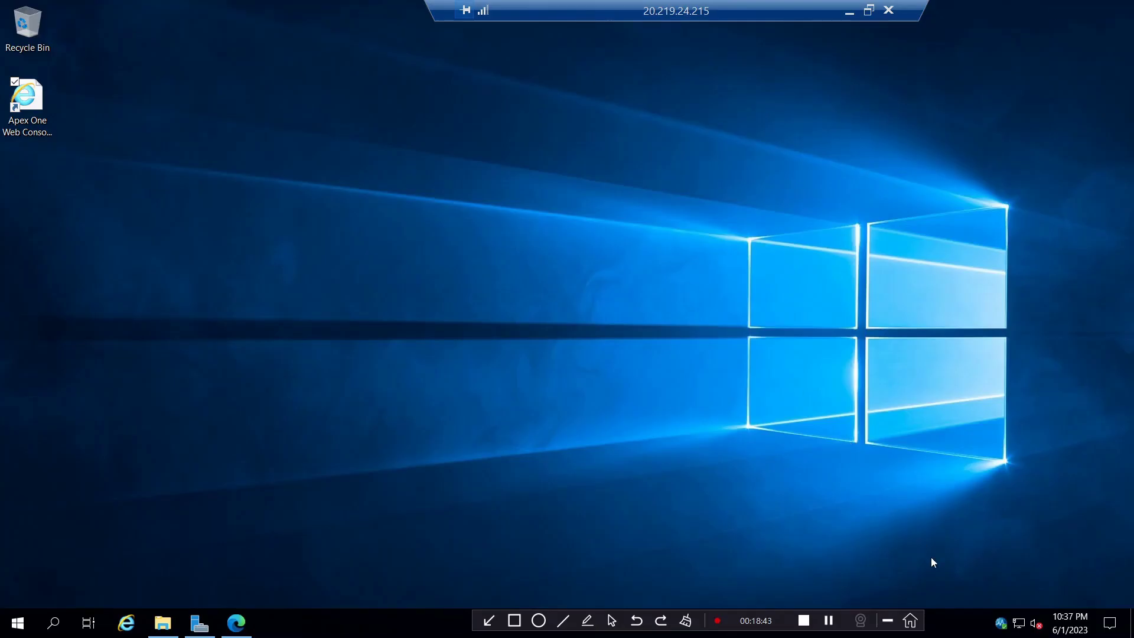
pyautogui.rightClick(1001, 633)
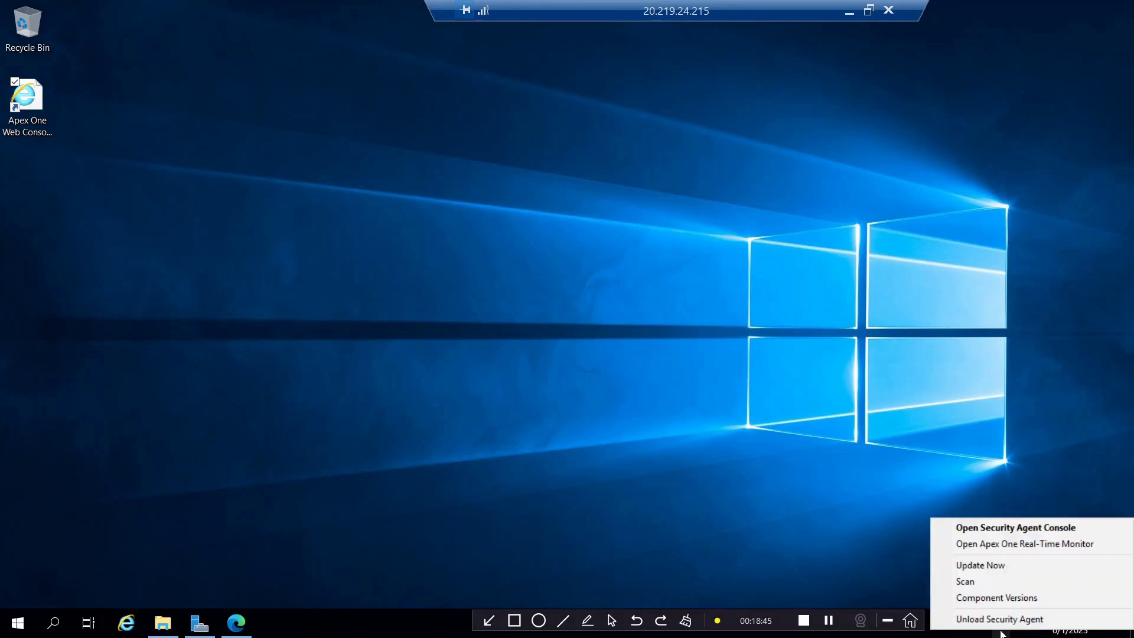
pyautogui.click(1015, 527)
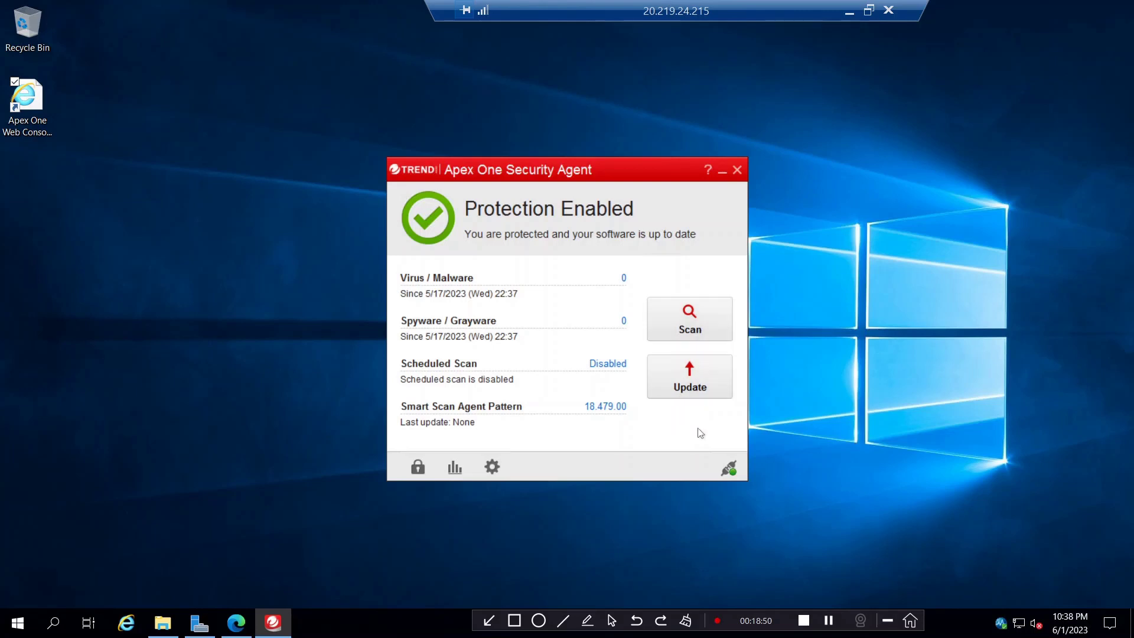
# - Check the agent's component status and connection to server APEX1, then minimise the console
pyautogui.click(728, 468)
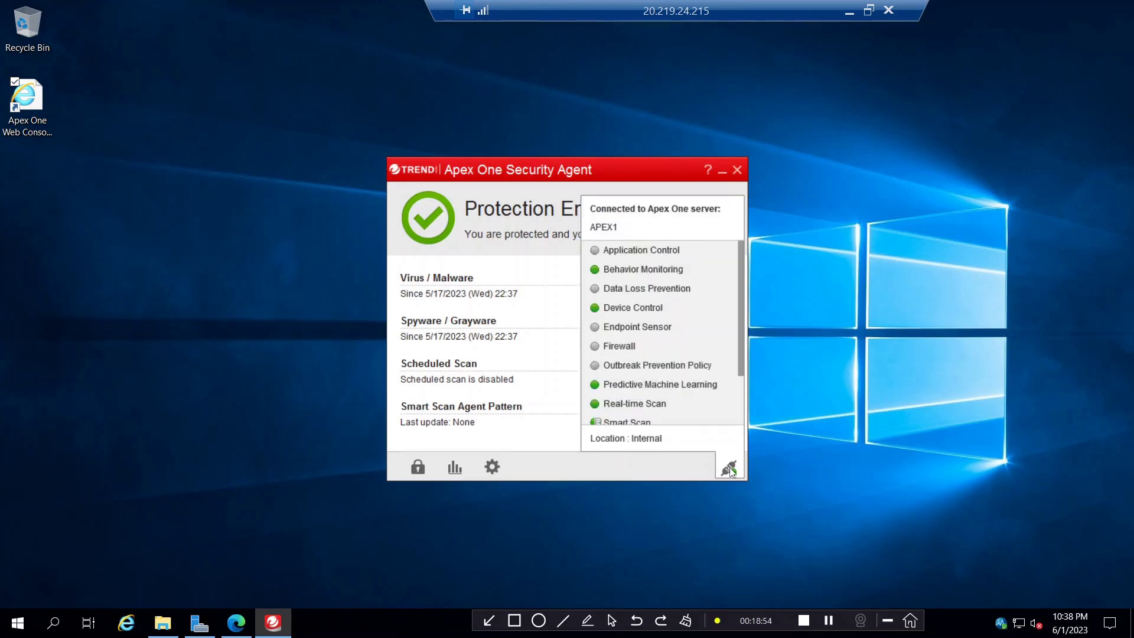
pyautogui.click(666, 293)
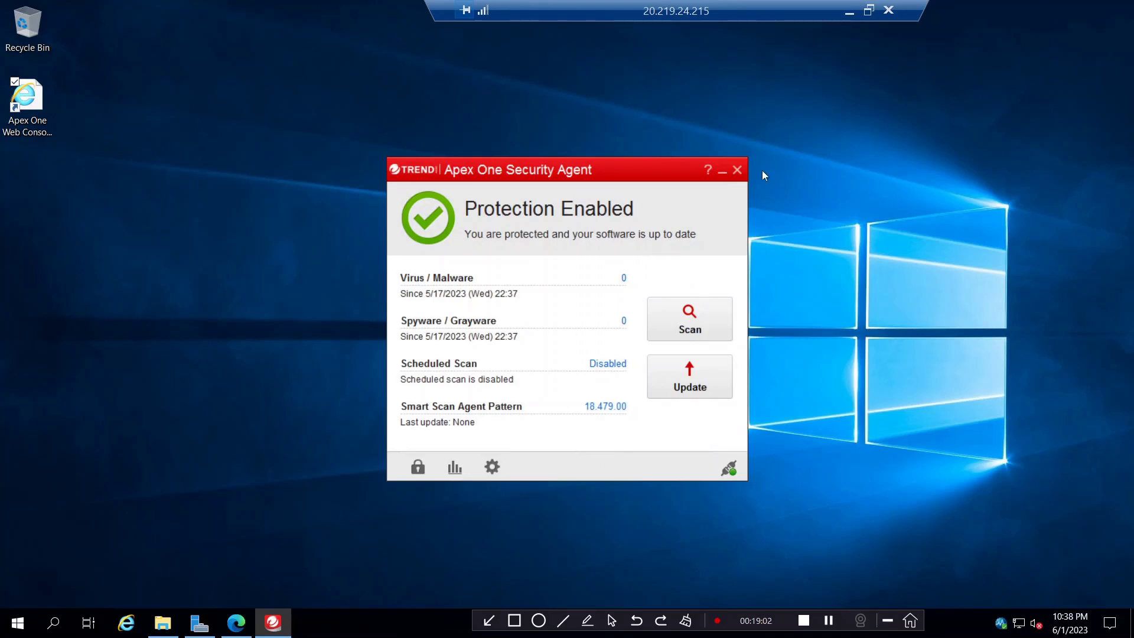
pyautogui.click(722, 171)
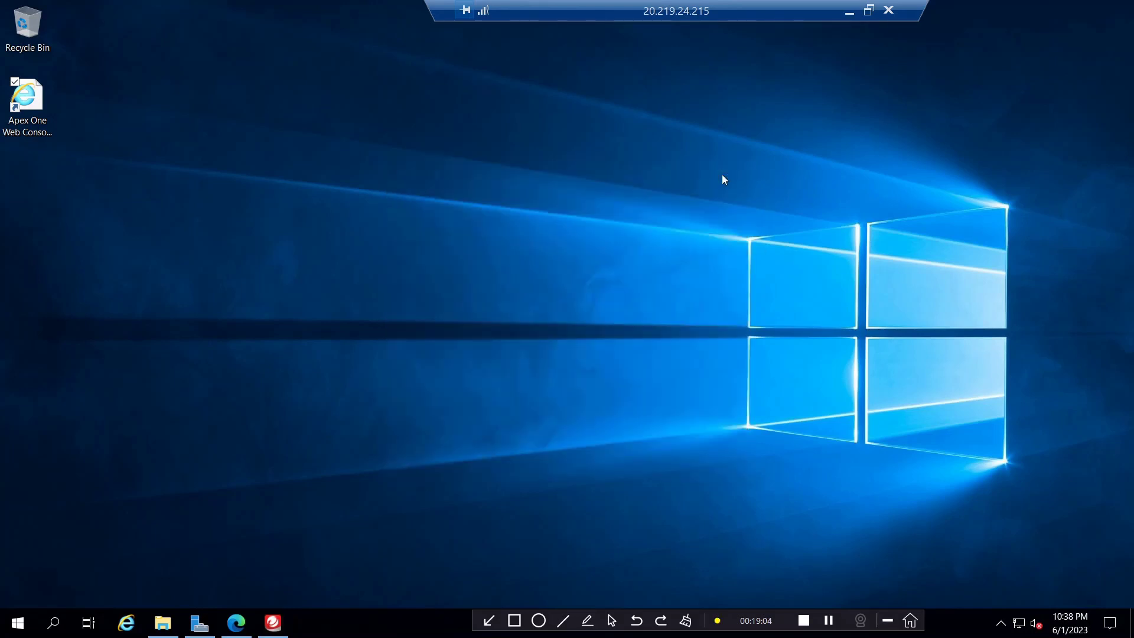